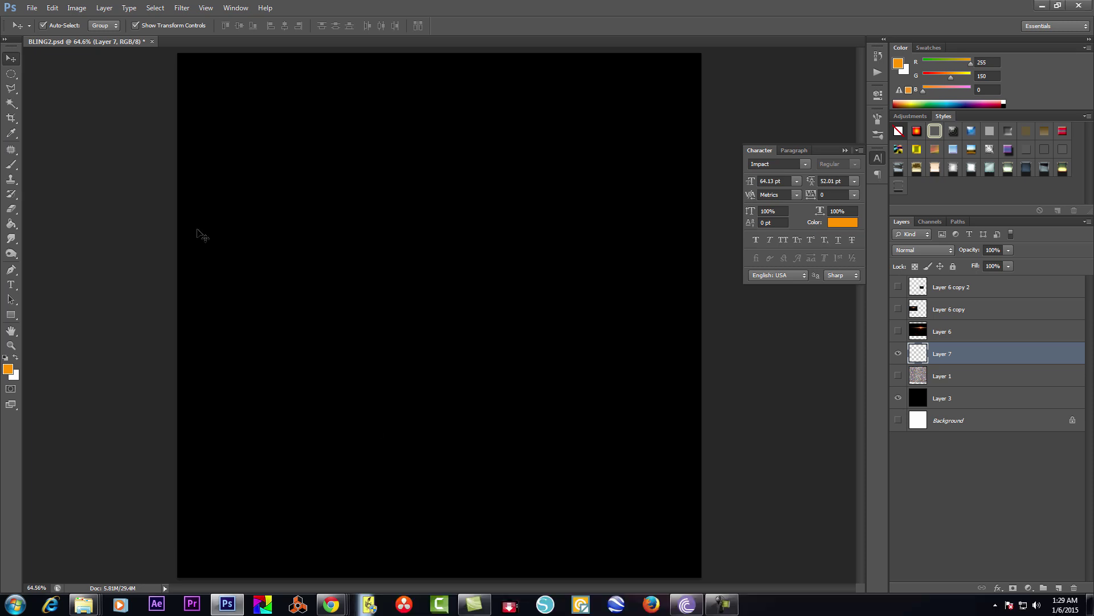
Type 'THA CARTER' in orange on two stacked lines and scale it up
{"action": "left_click", "coordinate": [9, 291]}
{"action": "left_click", "coordinate": [335, 189]}
{"action": "type", "text": "THE CARTER"}
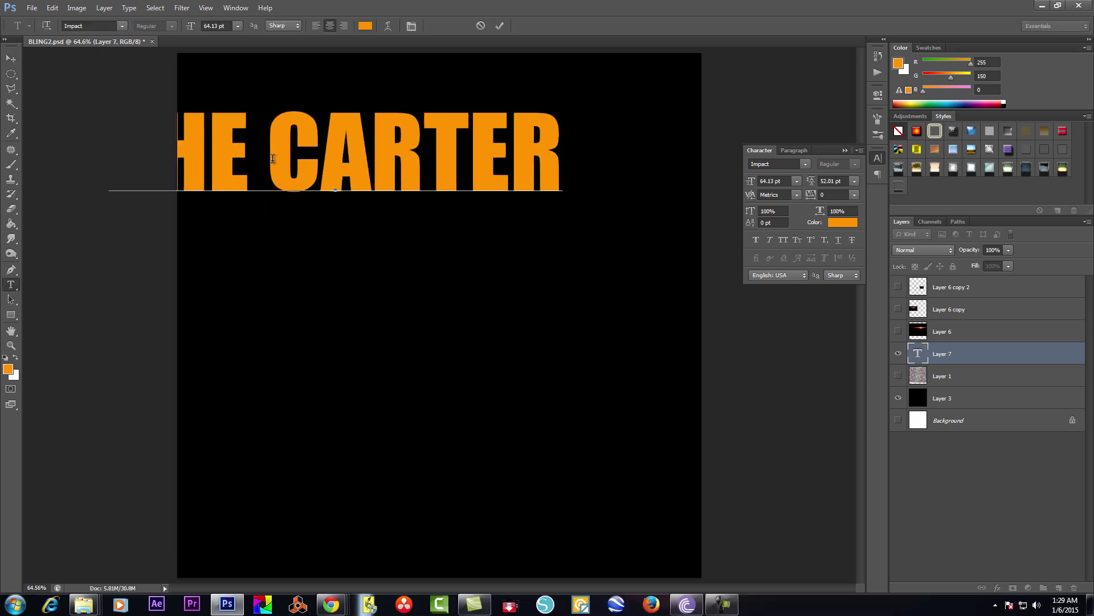
{"action": "left_click", "coordinate": [273, 158]}
{"action": "key", "text": "Return"}
{"action": "type", "text": "A"}
{"action": "key", "text": "ctrl+Return"}
{"action": "key", "text": "ctrl+t"}
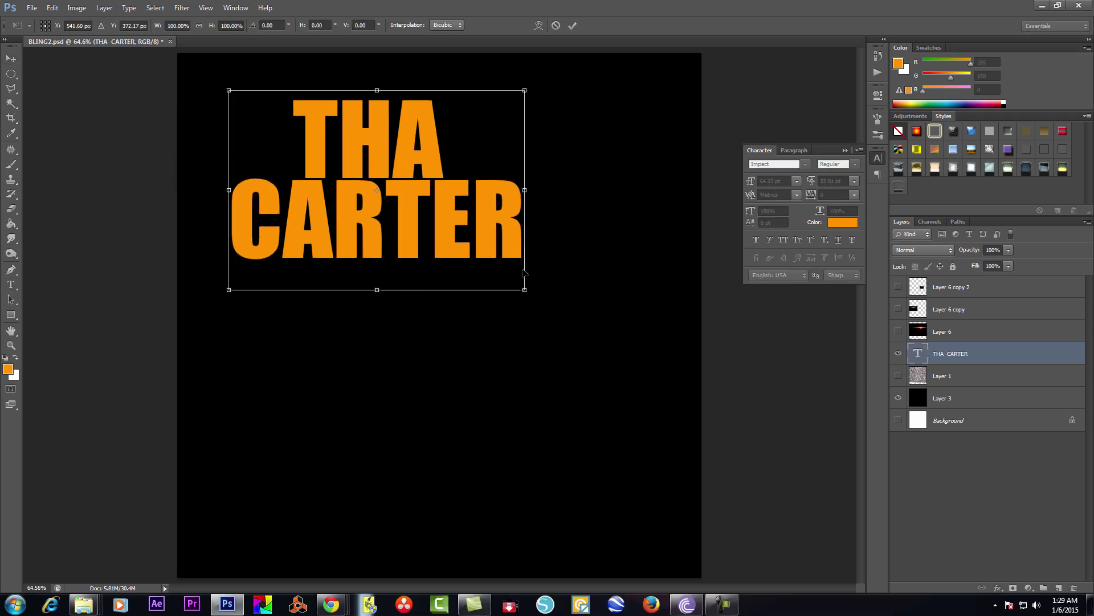
{"action": "mouse_move", "coordinate": [525, 272]}
{"action": "left_mouse_down"}
{"action": "mouse_move", "coordinate": [586, 355]}
{"action": "mouse_move", "coordinate": [562, 277]}
{"action": "left_mouse_up"}
{"action": "key", "text": "Return"}
Add a tall 'V' centred beneath CARTER
{"action": "key", "text": "t"}
{"action": "left_click", "coordinate": [189, 401]}
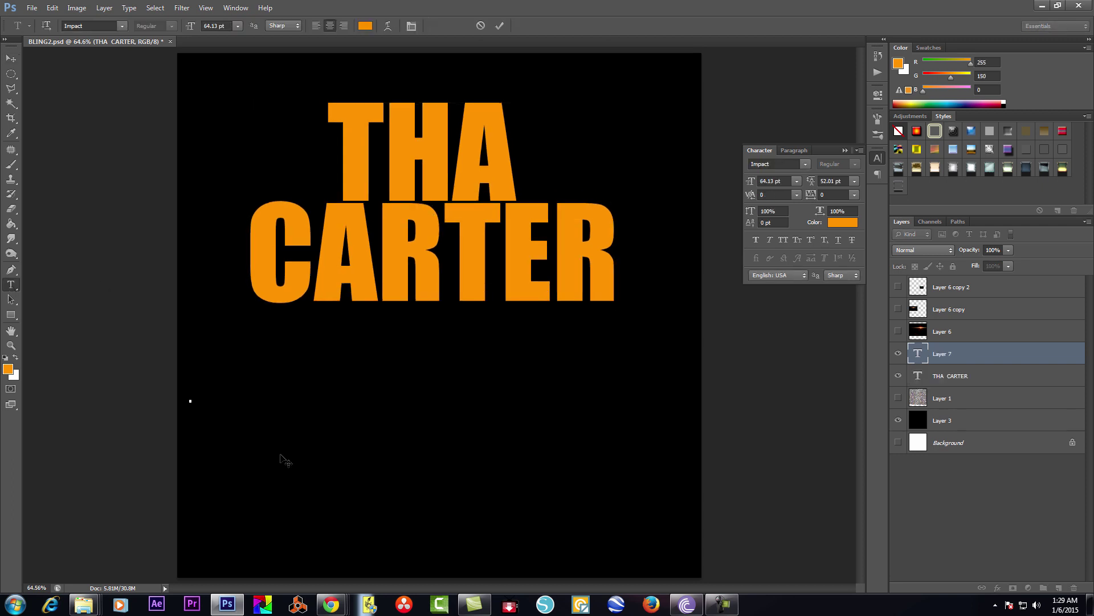
{"action": "type", "text": "V"}
{"action": "key", "text": "ctrl+Return"}
{"action": "key", "text": "ctrl+t"}
{"action": "left_click_drag", "start_coordinate": [214, 404], "coordinate": [302, 582]}
{"action": "mouse_move", "coordinate": [269, 430]}
{"action": "left_mouse_down"}
{"action": "mouse_move", "coordinate": [475, 394]}
{"action": "mouse_move", "coordinate": [474, 366]}
{"action": "left_mouse_up"}
{"action": "key", "text": "Return"}
{"action": "key", "text": "v"}
Convert the V and THA CARTER layers into one Smart Object
{"action": "left_click", "coordinate": [990, 376], "text": "ctrl"}
{"action": "right_click", "coordinate": [990, 378]}
{"action": "left_click", "coordinate": [913, 222]}
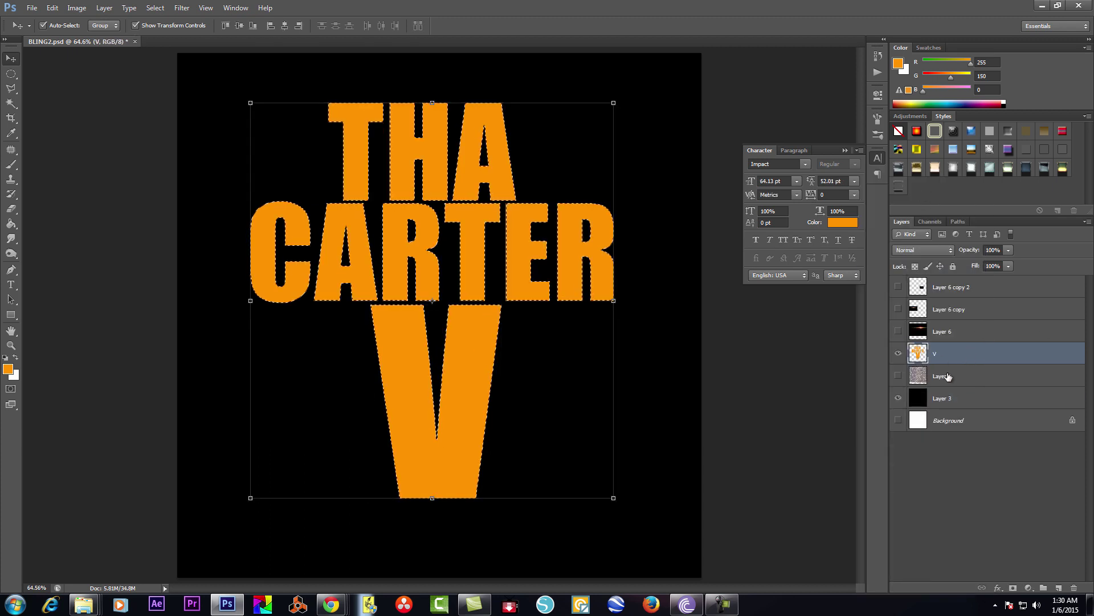
Copy the glitter texture inside the letters and give the title a glitter bevel style
{"action": "left_click", "coordinate": [922, 377]}
{"action": "left_click", "coordinate": [898, 376]}
{"action": "key", "text": "ctrl+j"}
{"action": "left_click", "coordinate": [899, 398]}
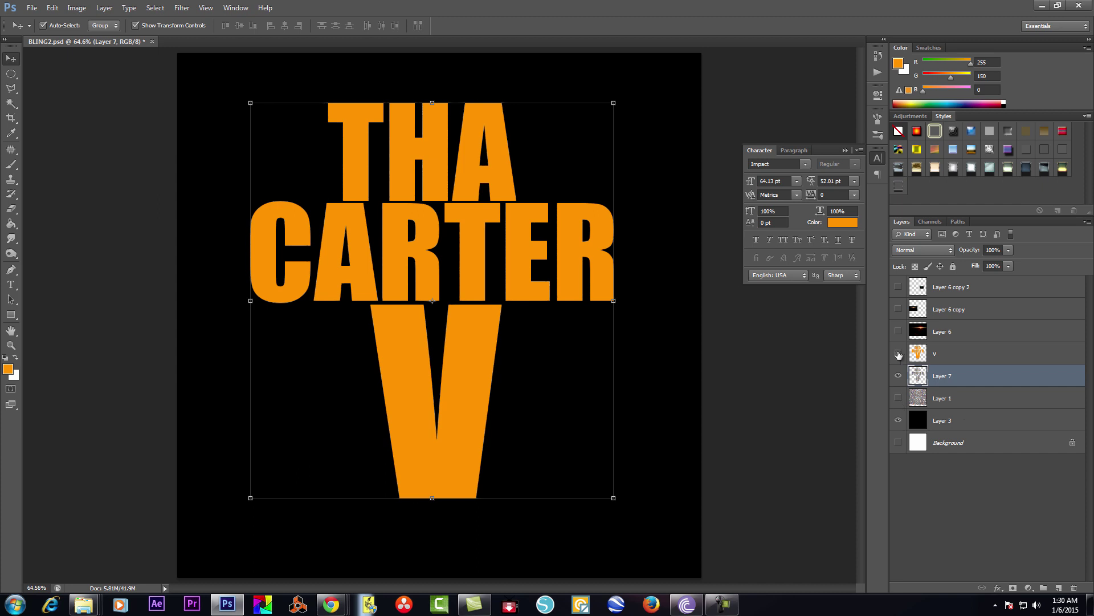
{"action": "left_click", "coordinate": [899, 355]}
{"action": "left_click", "coordinate": [969, 354]}
{"action": "left_click", "coordinate": [899, 186]}
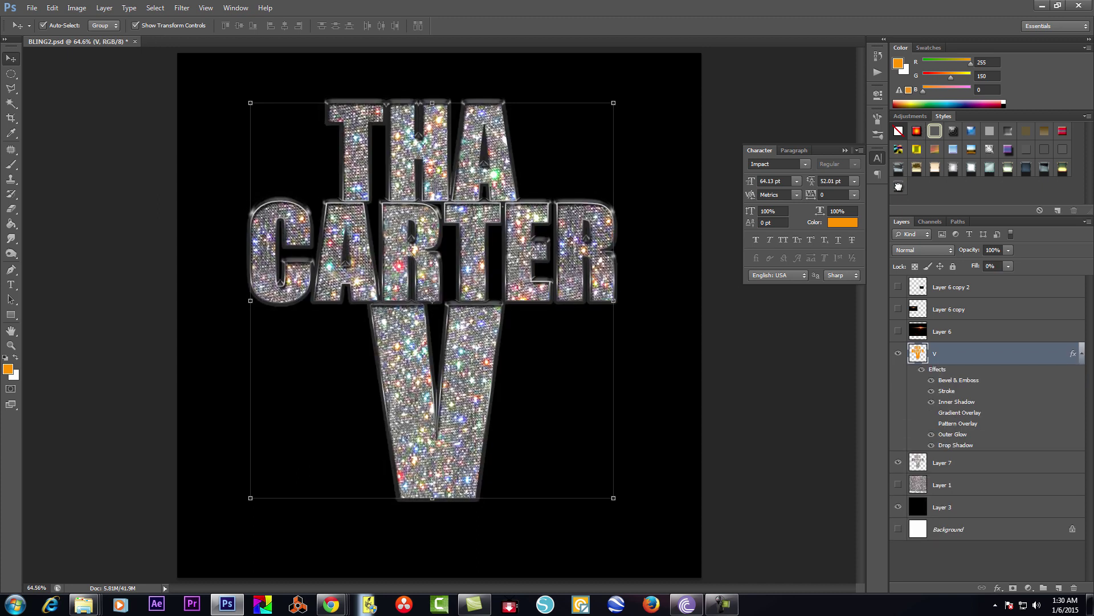
{"action": "left_click", "coordinate": [899, 354]}
{"action": "left_click", "coordinate": [899, 354]}
Merge the styled title into the glitter layer, hide the black background, and lower the title
{"action": "key", "text": "ctrl+e"}
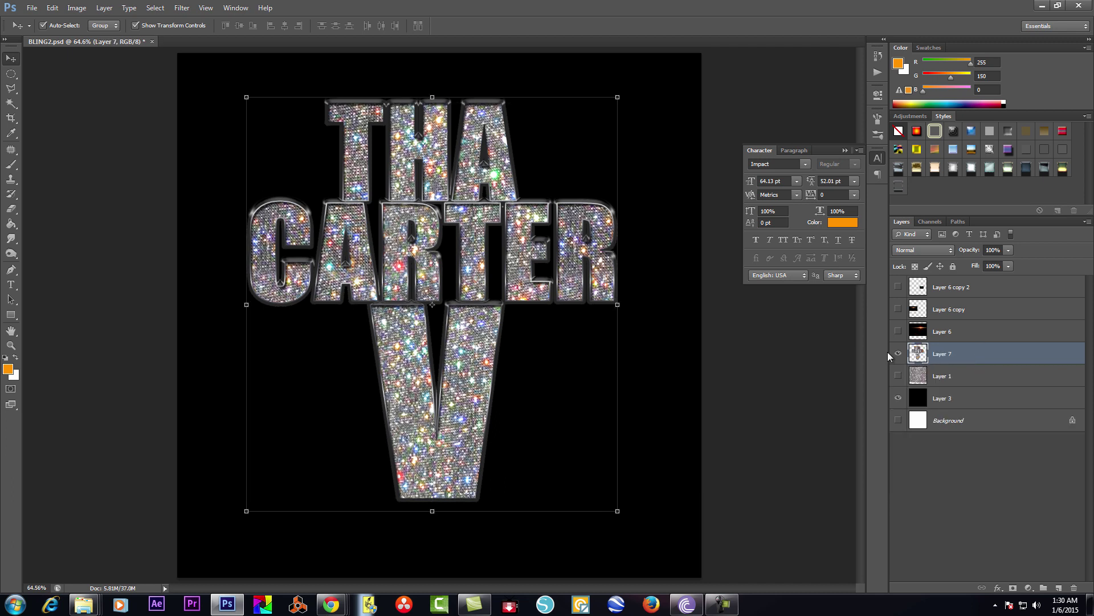
{"action": "left_click", "coordinate": [917, 353], "text": "ctrl"}
{"action": "key", "text": "ctrl+n"}
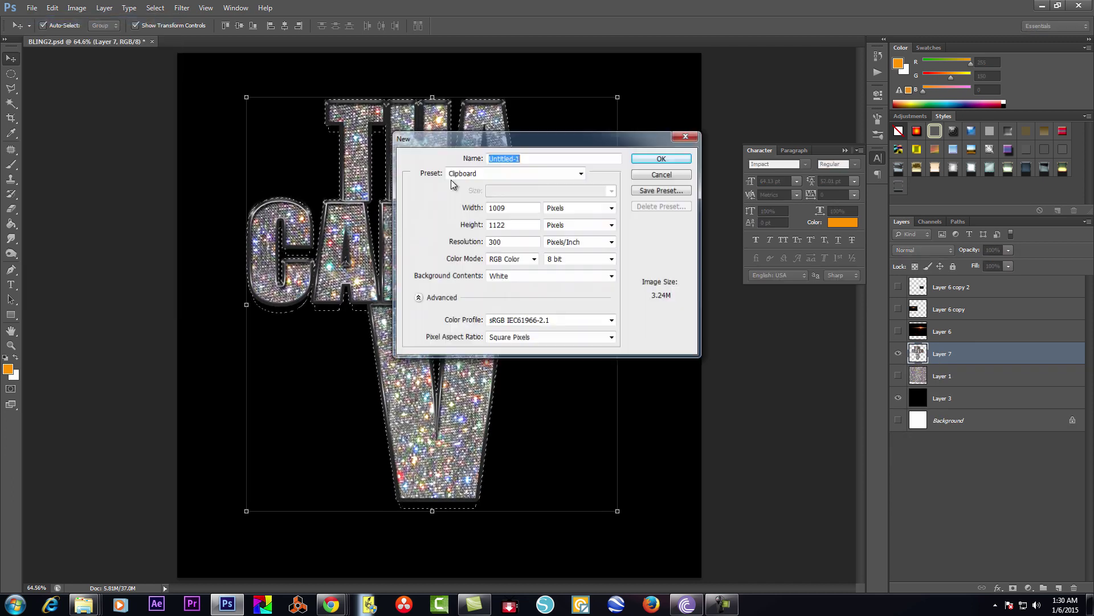
{"action": "key", "text": "Escape"}
{"action": "left_click", "coordinate": [898, 398]}
{"action": "key", "text": "ctrl+d"}
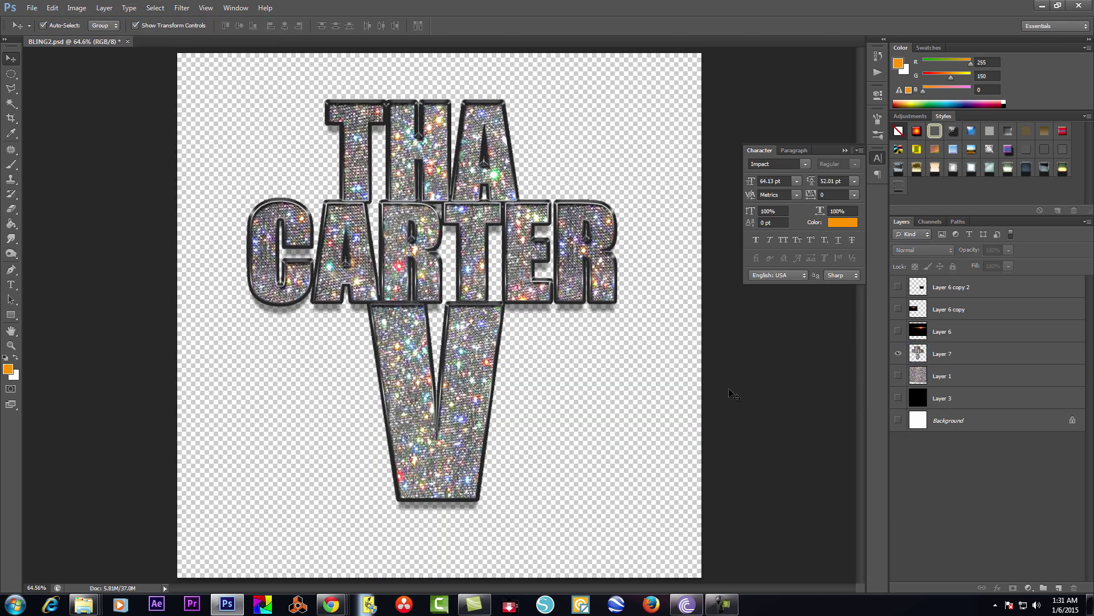
{"action": "left_click_drag", "start_coordinate": [650, 275], "coordinate": [660, 330]}
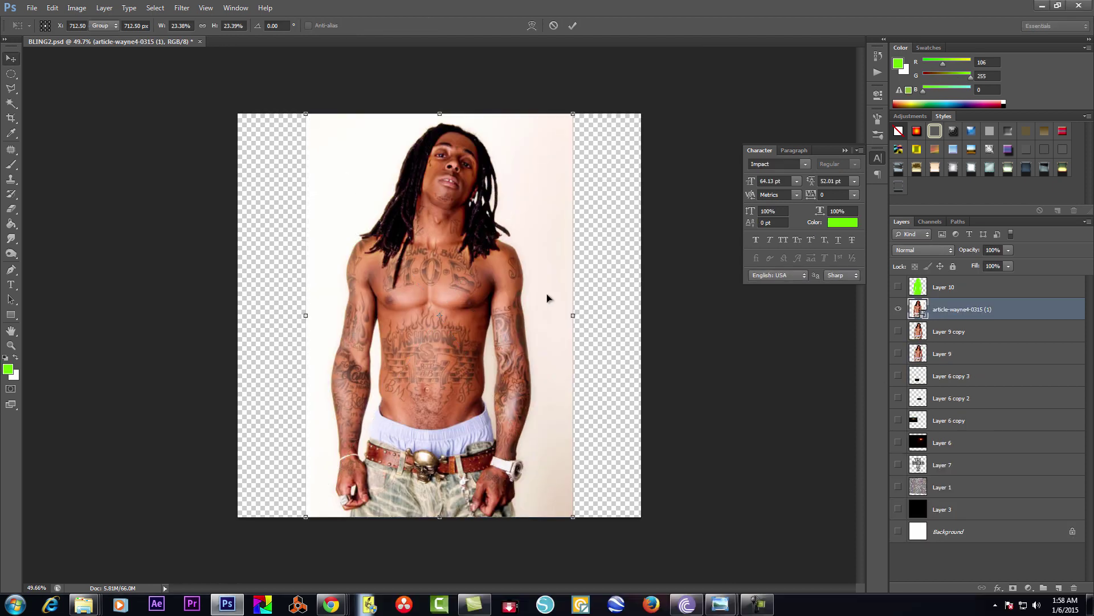
{"action": "left_click", "coordinate": [182, 8]}
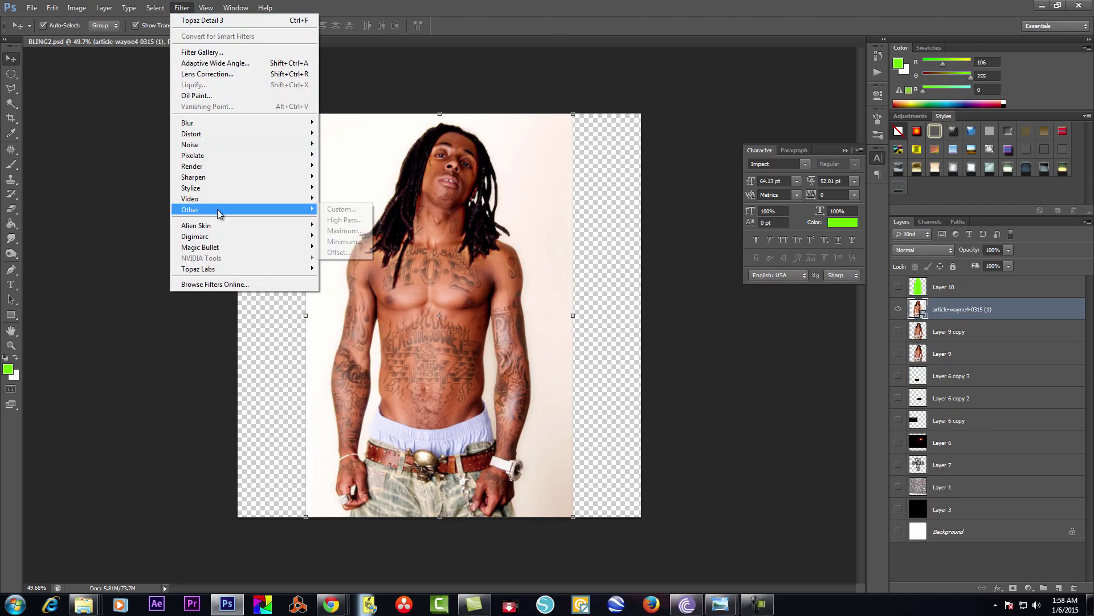
Sharpen the man photo with Topaz Detail 3, then copy and duplicate the cut-out layer
{"action": "mouse_move", "coordinate": [197, 268]}
{"action": "left_click", "coordinate": [364, 334]}
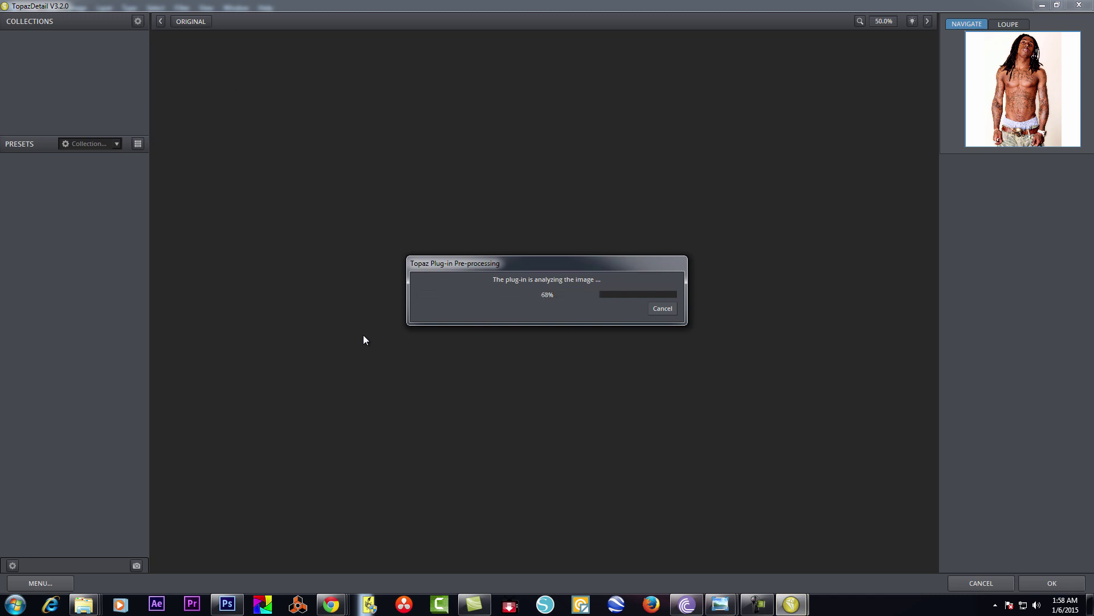
{"action": "left_click", "coordinate": [1059, 585]}
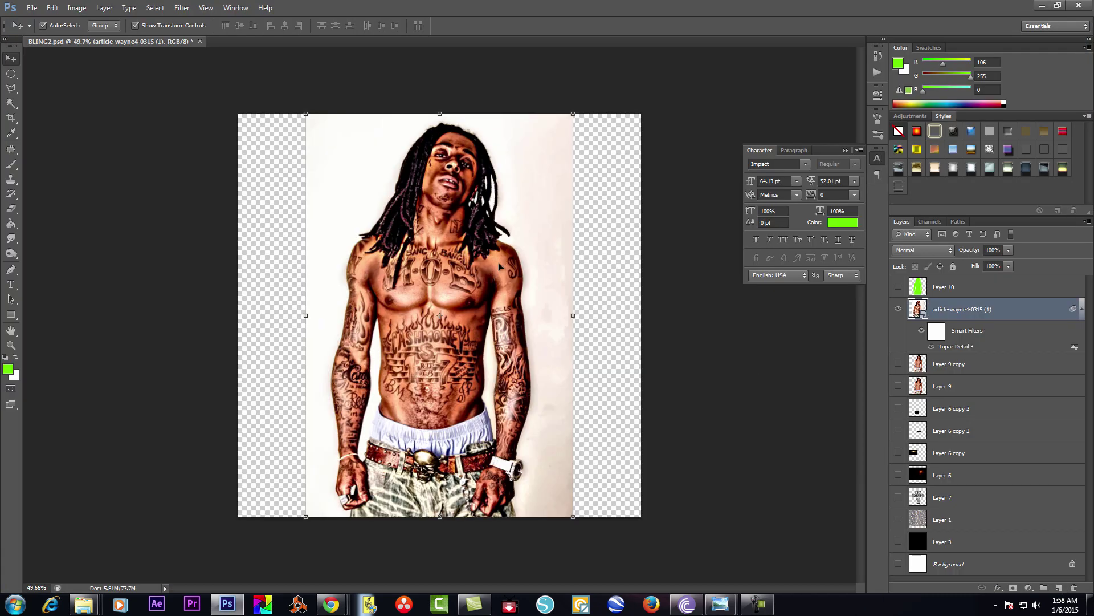
{"action": "key", "text": "ctrl+j"}
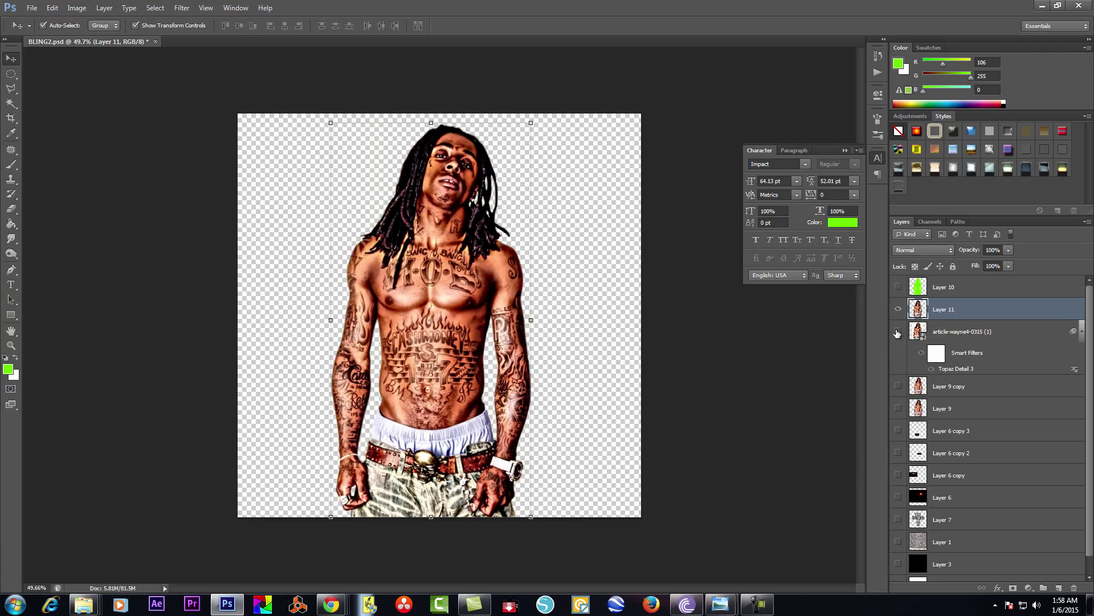
{"action": "mouse_move", "coordinate": [920, 309]}
{"action": "left_mouse_down"}
{"action": "mouse_move", "coordinate": [1035, 540]}
{"action": "mouse_move", "coordinate": [965, 312]}
{"action": "left_mouse_up"}
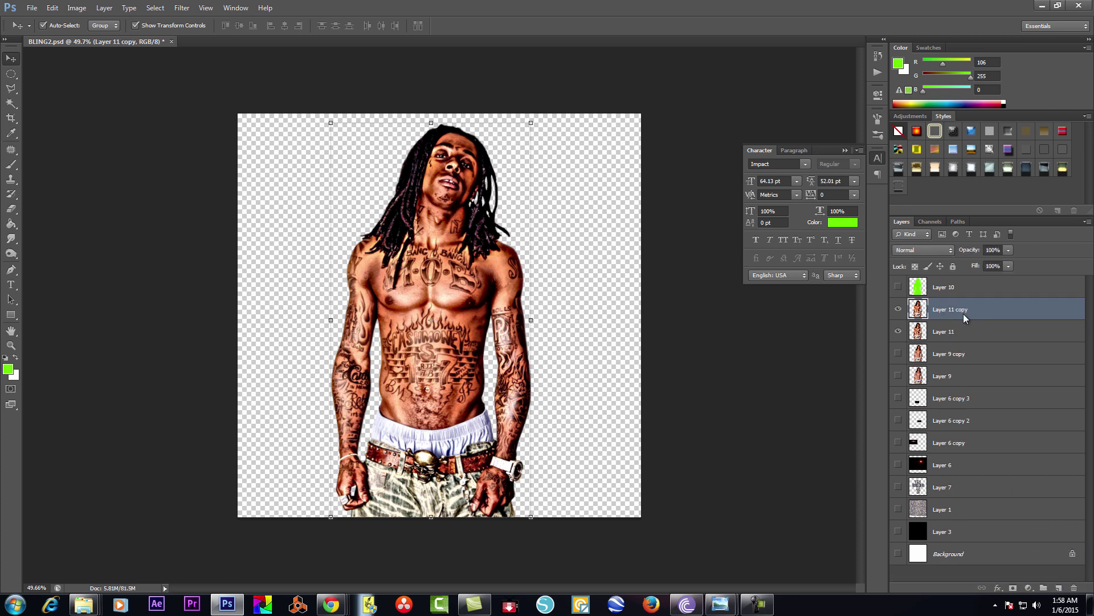
{"action": "left_click", "coordinate": [182, 8]}
Apply Topaz Clean's Basic Cartoon preset with lower Edges Accent and Sharpness 0.74
{"action": "left_click", "coordinate": [357, 303]}
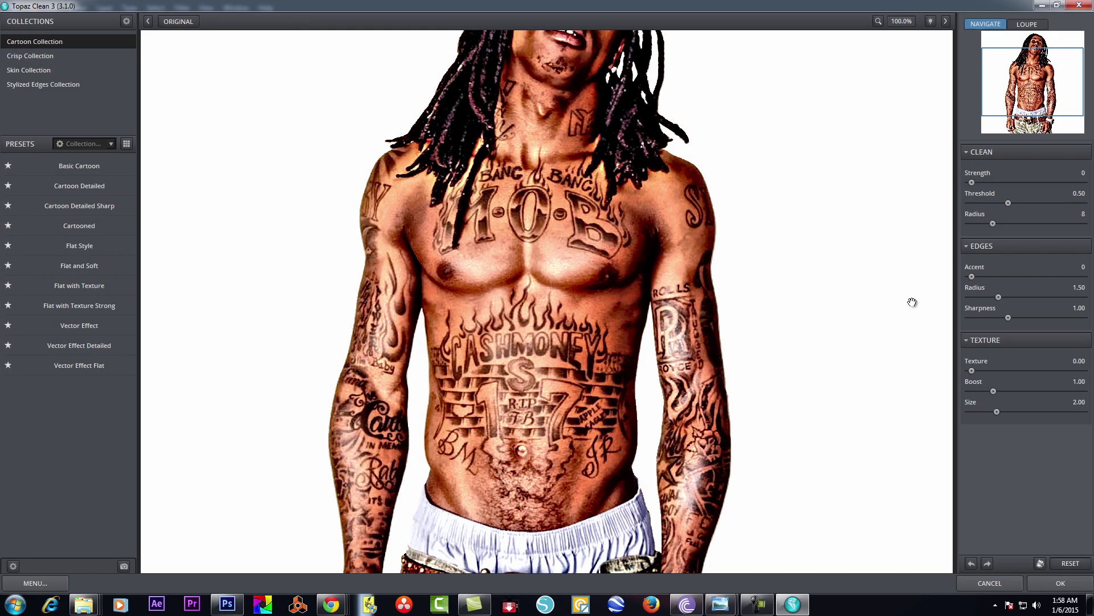
{"action": "left_click", "coordinate": [80, 166]}
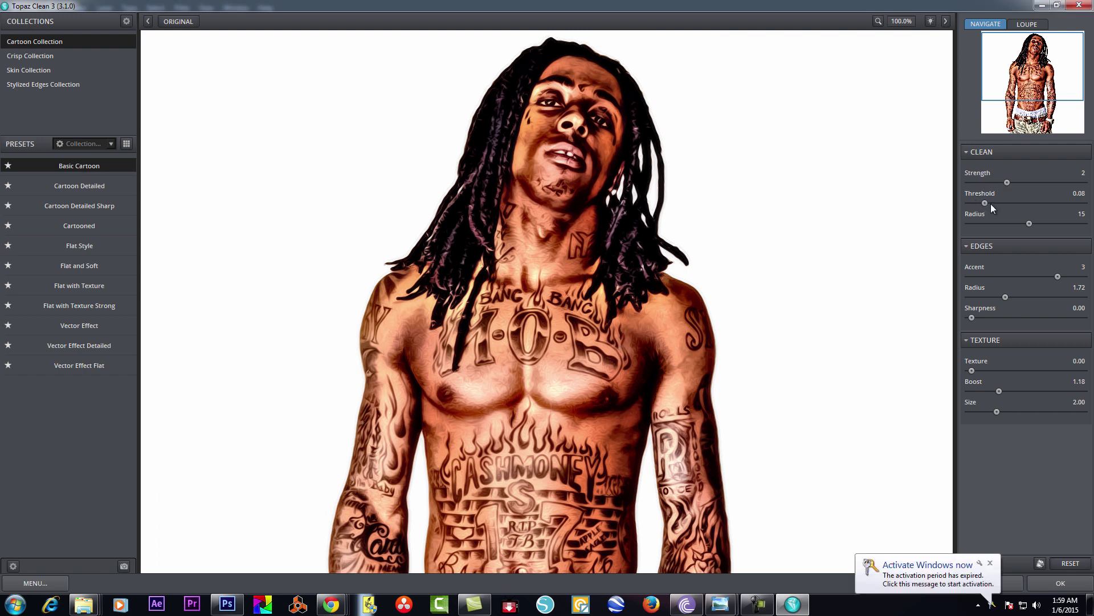
{"action": "left_click", "coordinate": [1007, 277]}
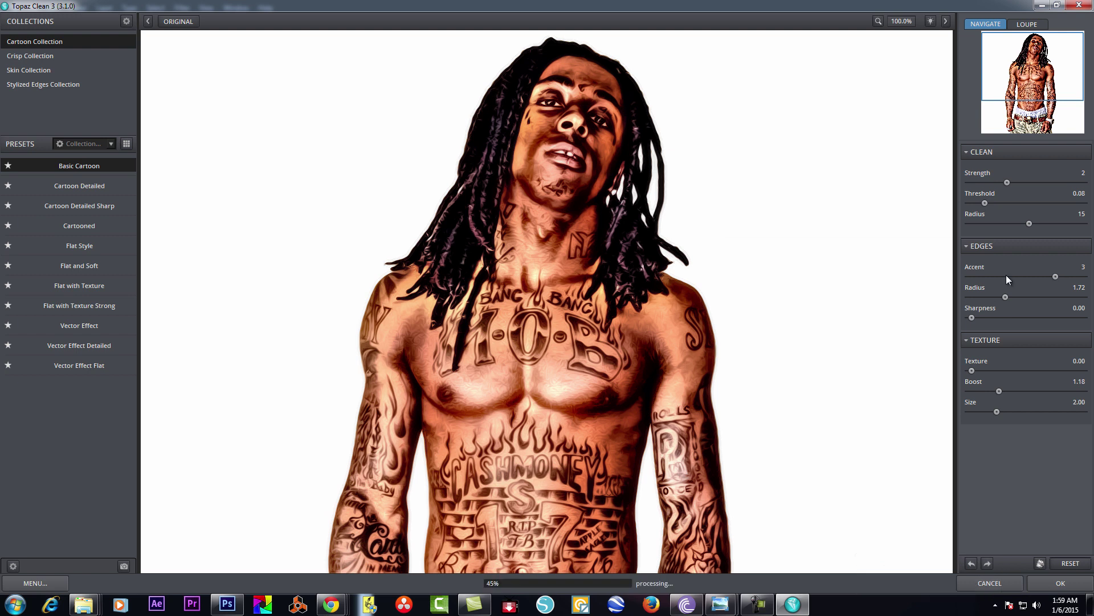
{"action": "left_click_drag", "start_coordinate": [972, 317], "coordinate": [997, 317]}
{"action": "left_click", "coordinate": [1056, 584]}
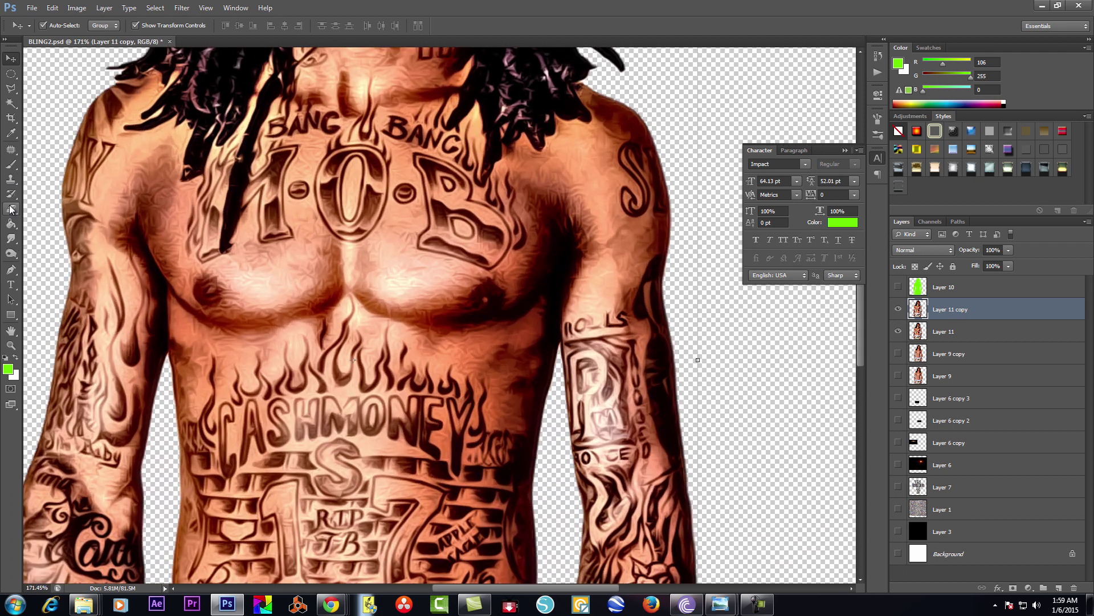
Smudge at 20% strength to smooth the skin on the shoulder, chest and belly
{"action": "left_click", "coordinate": [10, 238]}
{"action": "left_click_drag", "start_coordinate": [158, 212], "coordinate": [168, 251]}
{"action": "key", "text": "bracketright"}
{"action": "key", "text": "bracketright"}
{"action": "key", "text": "bracketright"}
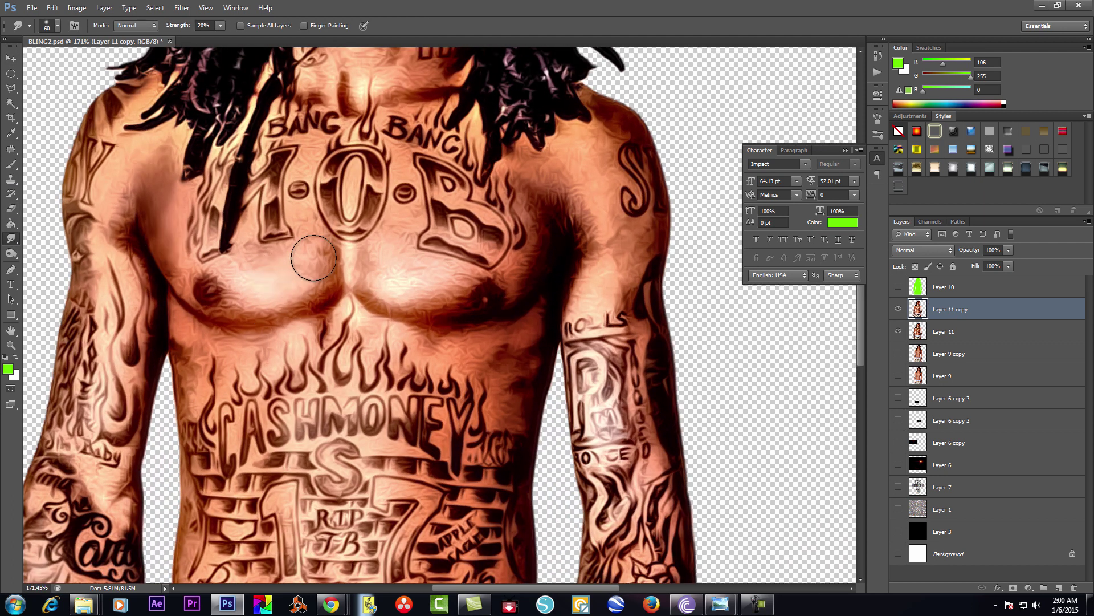
{"action": "left_click_drag", "start_coordinate": [403, 264], "coordinate": [448, 278]}
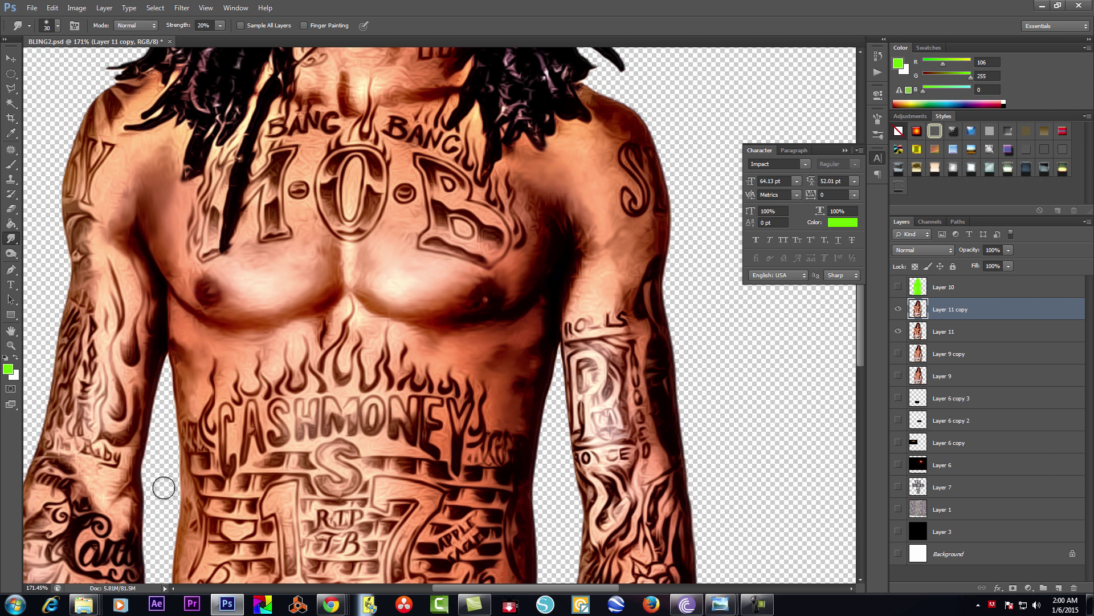
{"action": "left_click_drag", "start_coordinate": [863, 346], "coordinate": [863, 370]}
{"action": "key", "text": "bracketright"}
{"action": "key", "text": "bracketright"}
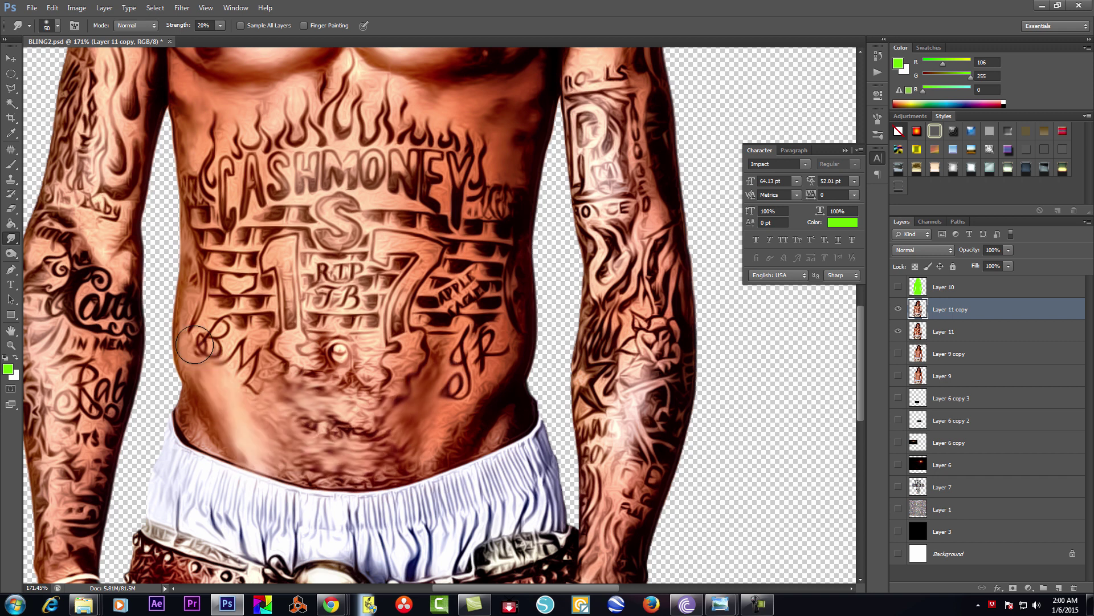
{"action": "left_click_drag", "start_coordinate": [456, 399], "coordinate": [408, 349]}
{"action": "left_click_drag", "start_coordinate": [376, 407], "coordinate": [336, 441]}
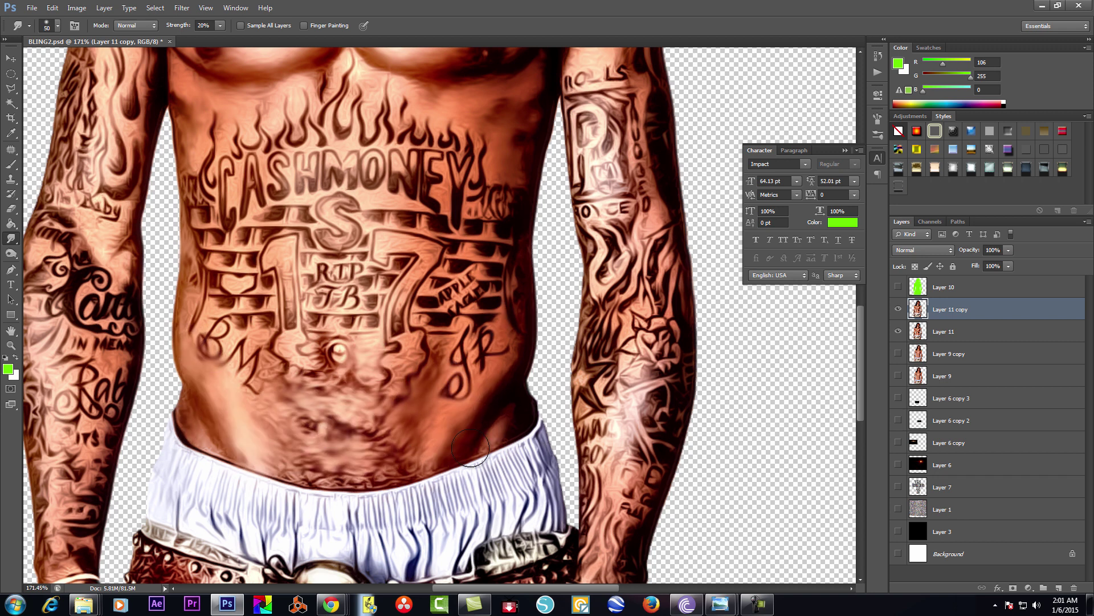
{"action": "mouse_move", "coordinate": [861, 345]}
{"action": "left_mouse_down"}
{"action": "mouse_move", "coordinate": [863, 403]}
{"action": "mouse_move", "coordinate": [863, 322]}
{"action": "left_mouse_up"}
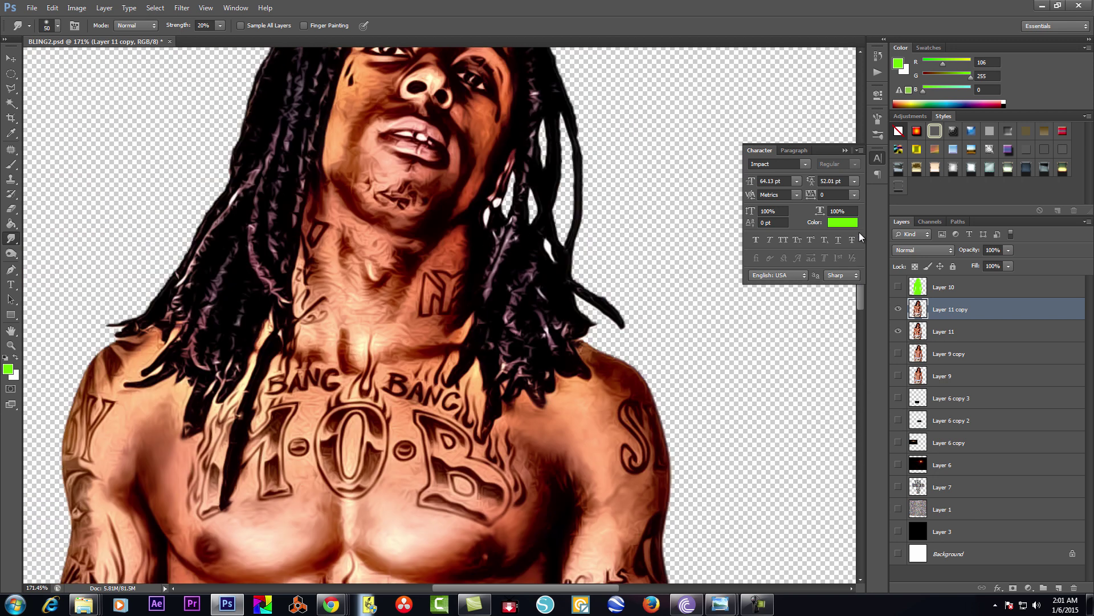
Zoom in and smooth the forehead wrinkle between the brows
{"action": "key", "text": "bracketleft"}
{"action": "key", "text": "bracketleft"}
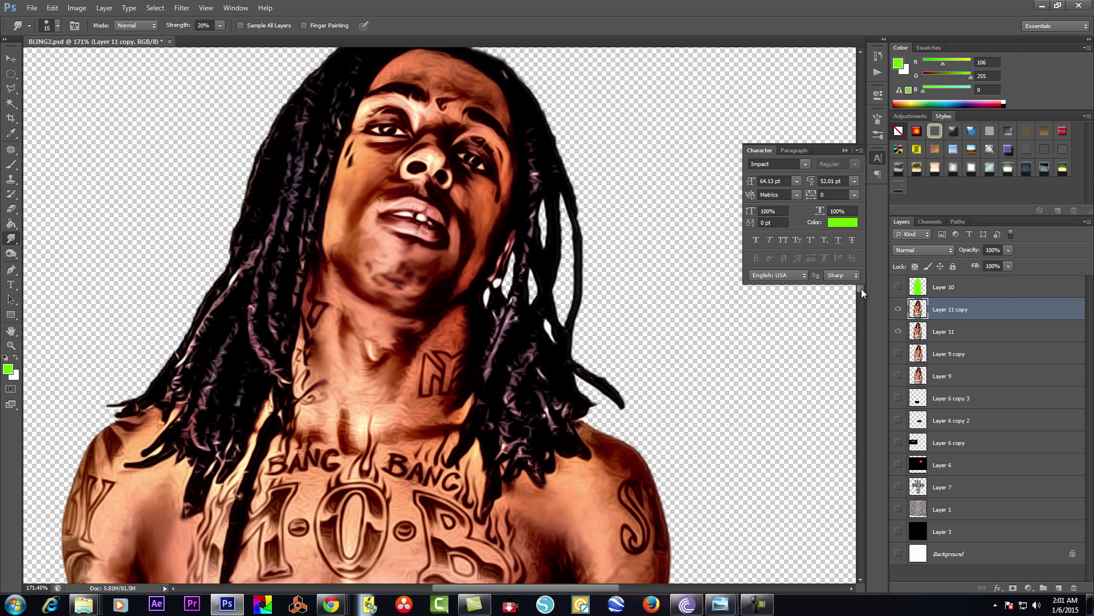
{"action": "scroll", "coordinate": [863, 293], "scroll_direction": "up", "scroll_amount": 3}
{"action": "scroll", "coordinate": [477, 239], "scroll_direction": "up", "scroll_amount": 5}
{"action": "key", "text": "bracketright"}
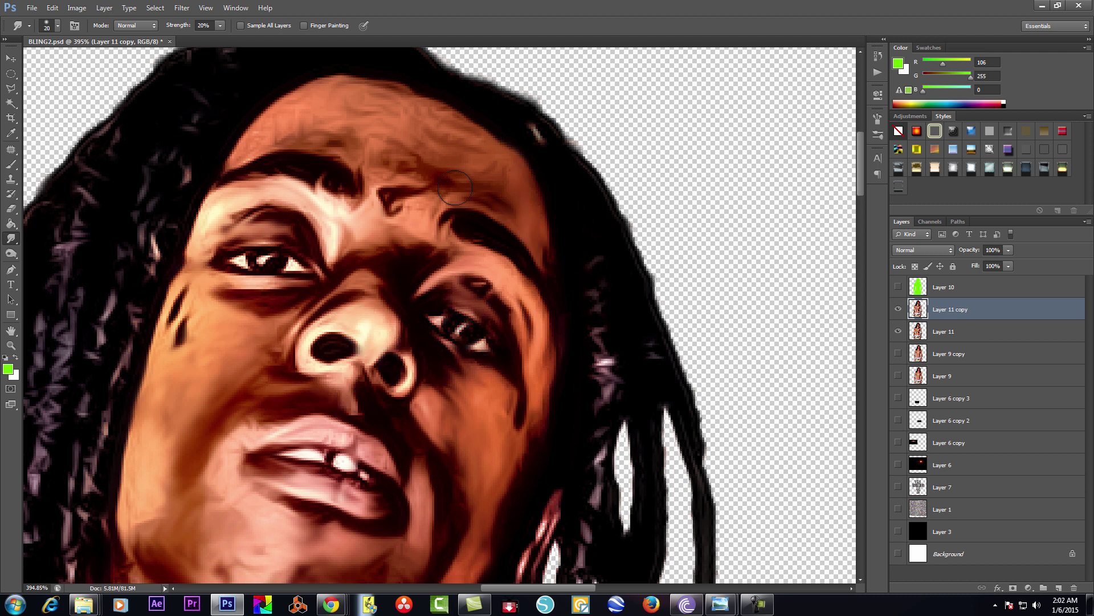
{"action": "left_click_drag", "start_coordinate": [455, 187], "coordinate": [390, 222]}
{"action": "scroll", "coordinate": [461, 168], "scroll_direction": "down", "scroll_amount": 5}
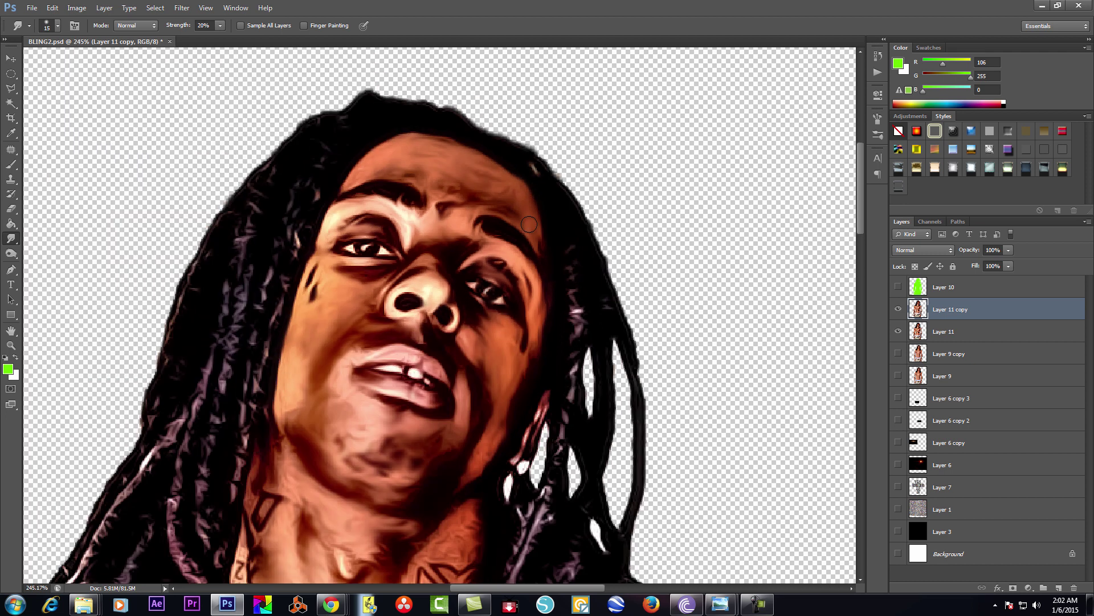
{"action": "scroll", "coordinate": [701, 371], "scroll_direction": "down", "scroll_amount": 3}
Put the glitter title in front of the man, shrunk to about 72%, tilted, lower right
{"action": "left_click", "coordinate": [898, 487]}
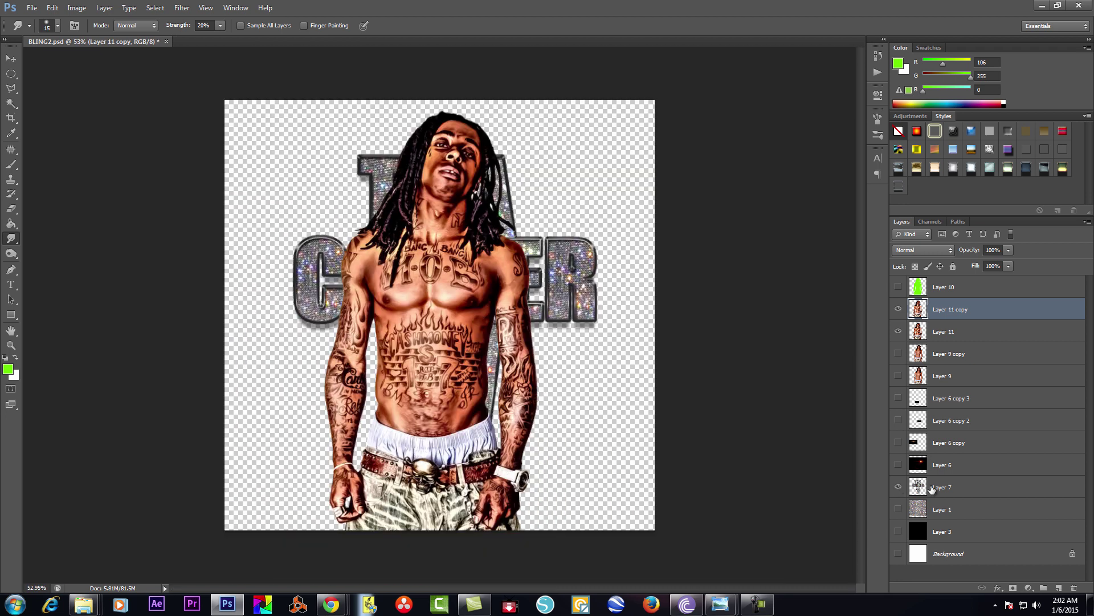
{"action": "left_click_drag", "start_coordinate": [947, 486], "coordinate": [1009, 308]}
{"action": "key", "text": "v"}
{"action": "key", "text": "ctrl+t"}
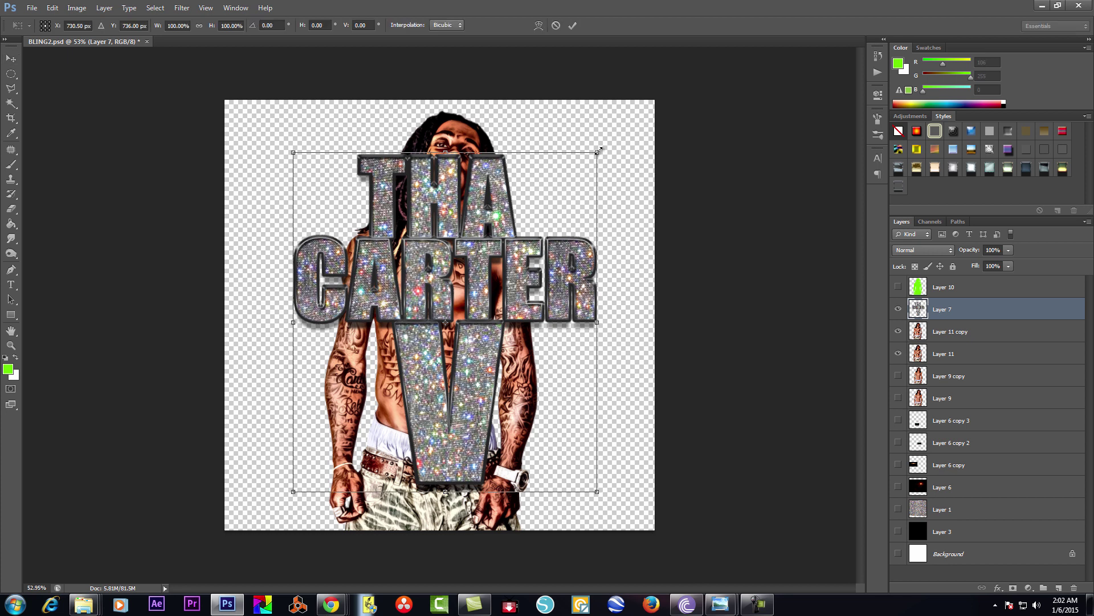
{"action": "left_click_drag", "start_coordinate": [293, 152], "coordinate": [377, 247]}
{"action": "left_click_drag", "start_coordinate": [612, 217], "coordinate": [604, 188]}
{"action": "left_click_drag", "start_coordinate": [544, 368], "coordinate": [558, 381]}
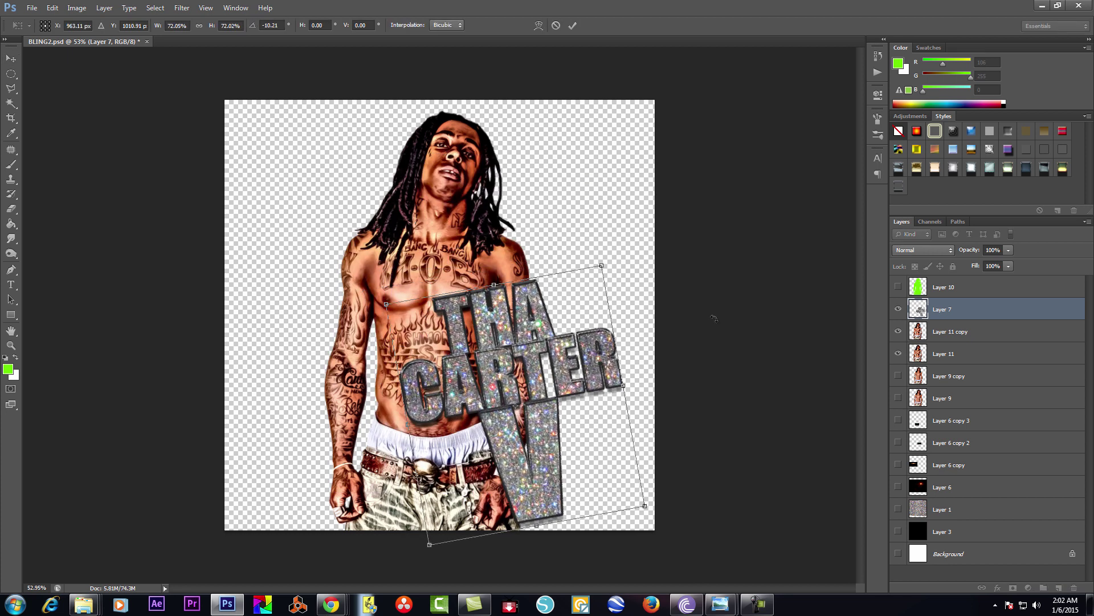
{"action": "key", "text": "Return"}
Shift the man left, hide his extra copy, nudge the title, and show the black background
{"action": "left_click_drag", "start_coordinate": [451, 262], "coordinate": [362, 262]}
{"action": "left_click", "coordinate": [898, 353]}
{"action": "left_click", "coordinate": [523, 359]}
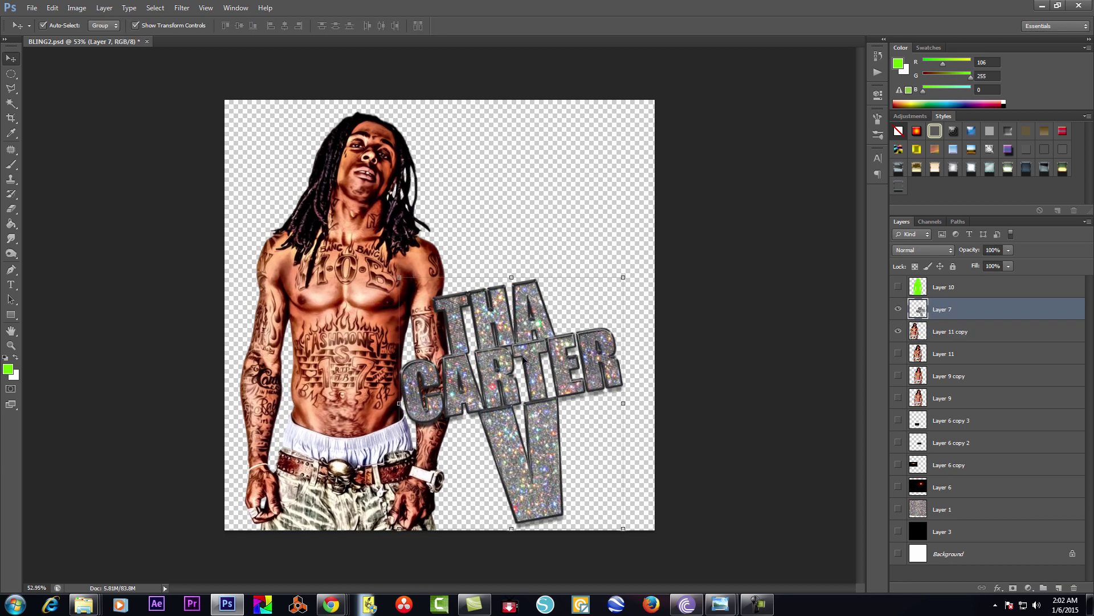
{"action": "left_click_drag", "start_coordinate": [523, 359], "coordinate": [528, 353]}
{"action": "left_click", "coordinate": [898, 531]}
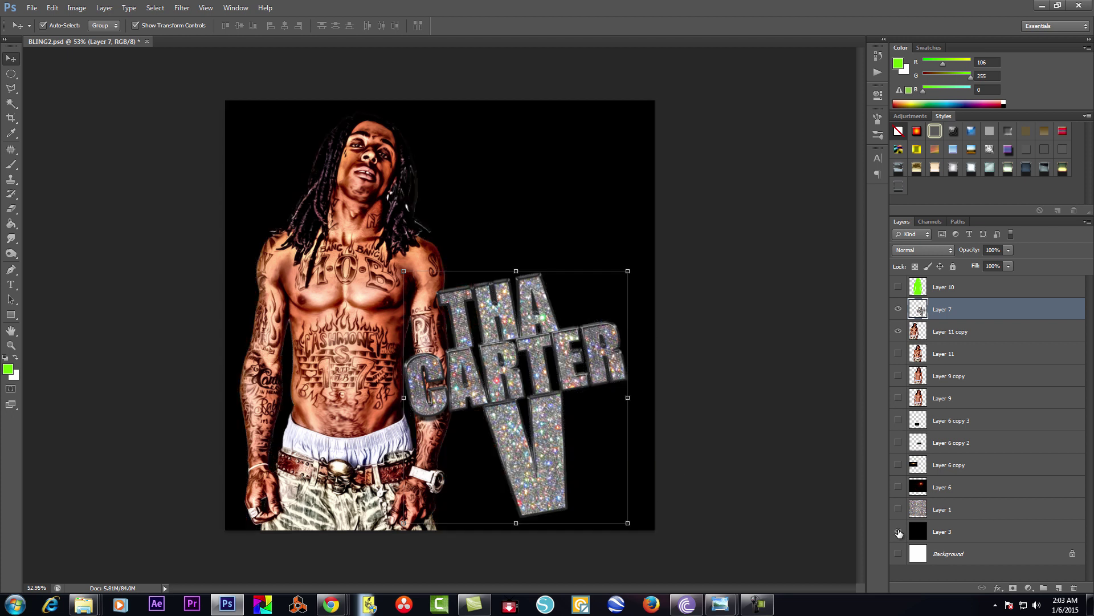
{"action": "left_click", "coordinate": [944, 530]}
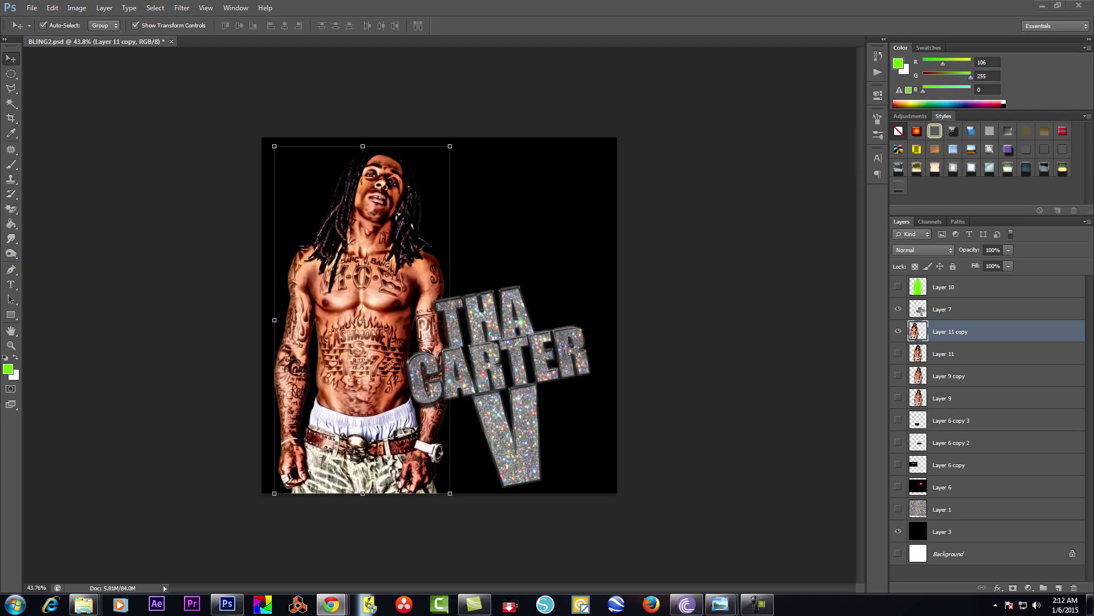
Paste the gold chain as the top layer with Topaz Detail's Overall Detail Light I preset
{"action": "left_click", "coordinate": [52, 8]}
{"action": "left_click", "coordinate": [57, 109]}
{"action": "left_click_drag", "start_coordinate": [1042, 389], "coordinate": [977, 285]}
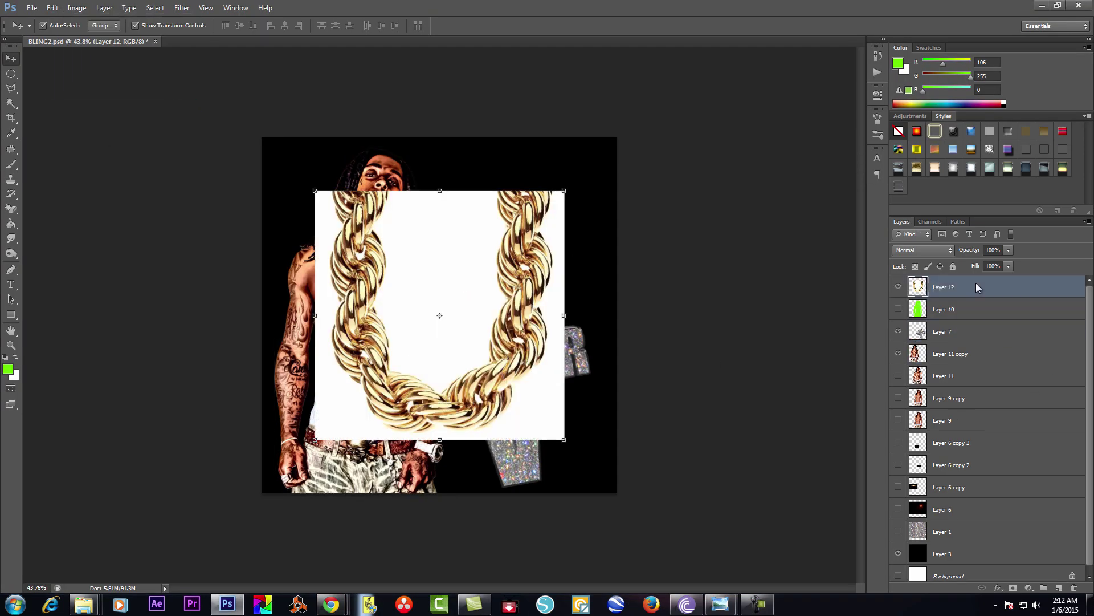
{"action": "scroll", "coordinate": [440, 315], "scroll_direction": "up", "scroll_amount": 5, "text": "alt"}
{"action": "left_click", "coordinate": [77, 8]}
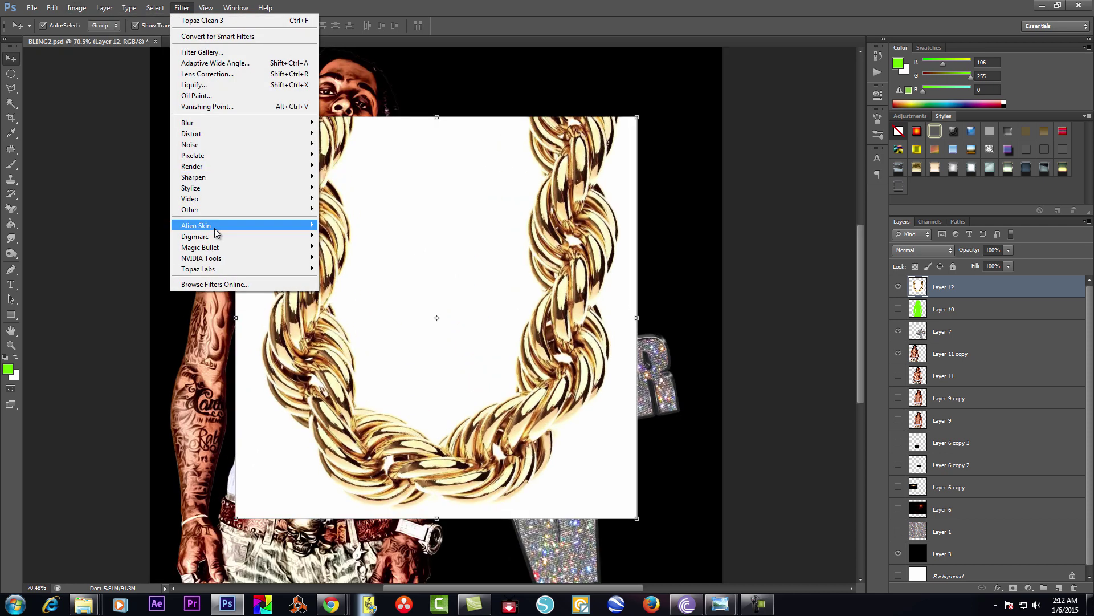
{"action": "left_click", "coordinate": [348, 320]}
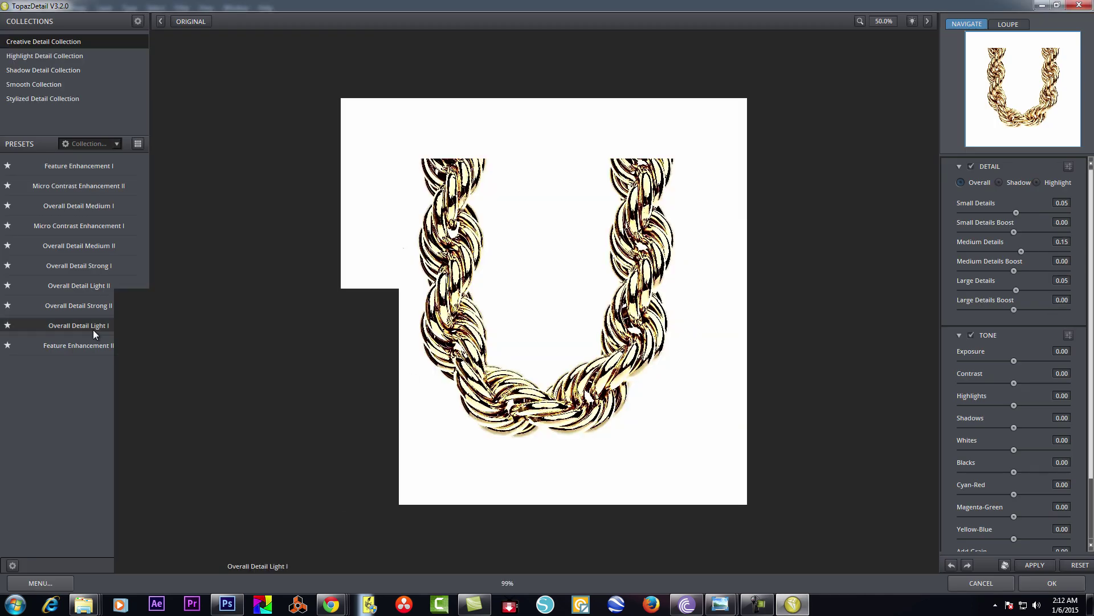
{"action": "left_click", "coordinate": [89, 326]}
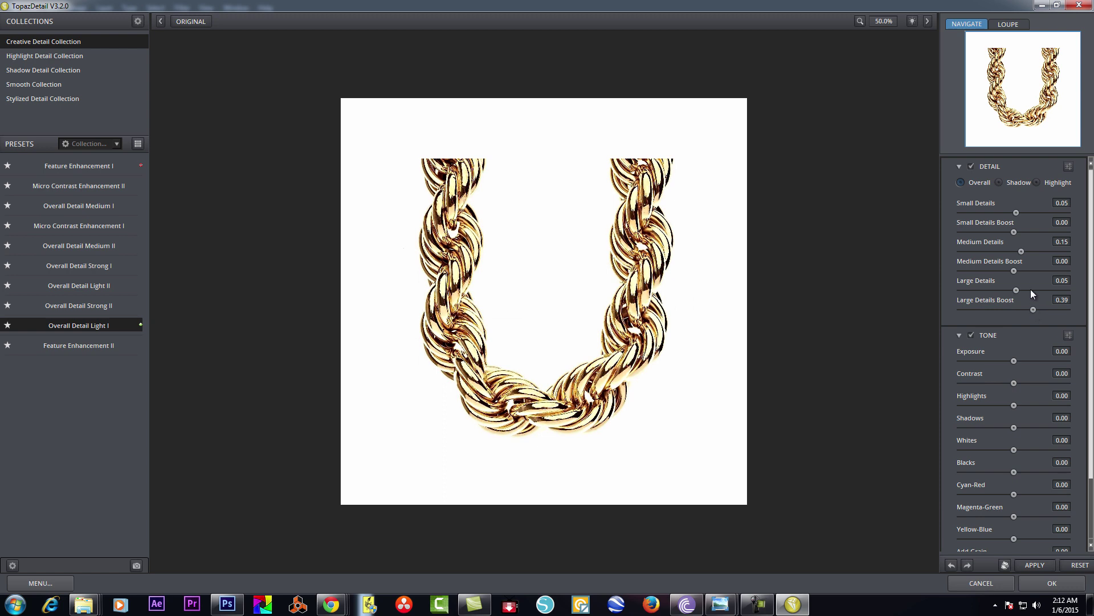
{"action": "left_click", "coordinate": [1046, 584]}
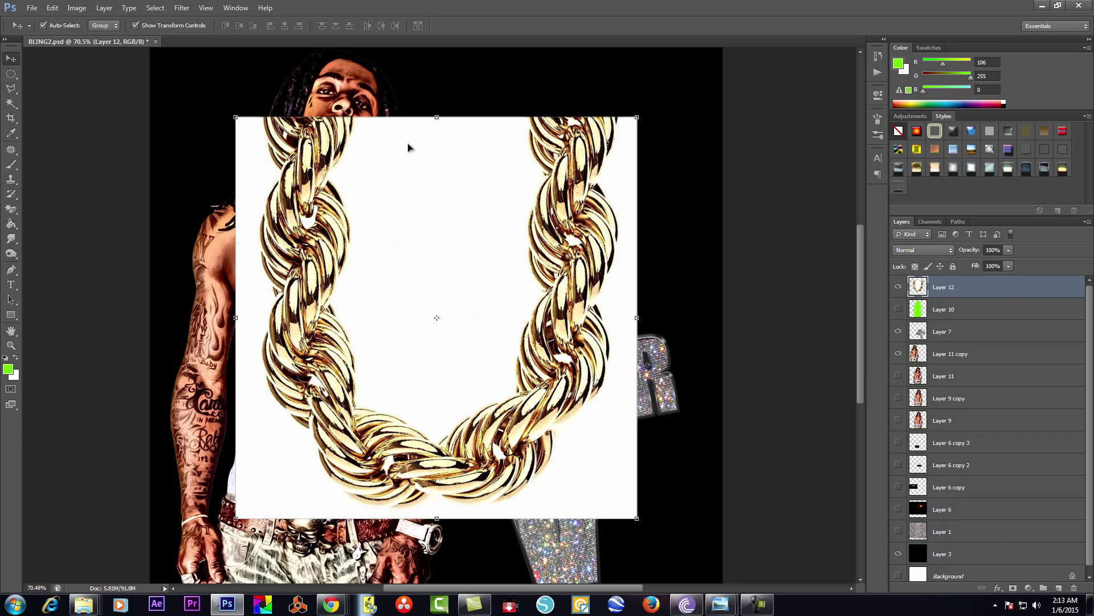
Boost the chain's saturation and apply Topaz Clean with lower strength and threshold 0.36
{"action": "left_click", "coordinate": [77, 7]}
{"action": "left_click", "coordinate": [228, 96]}
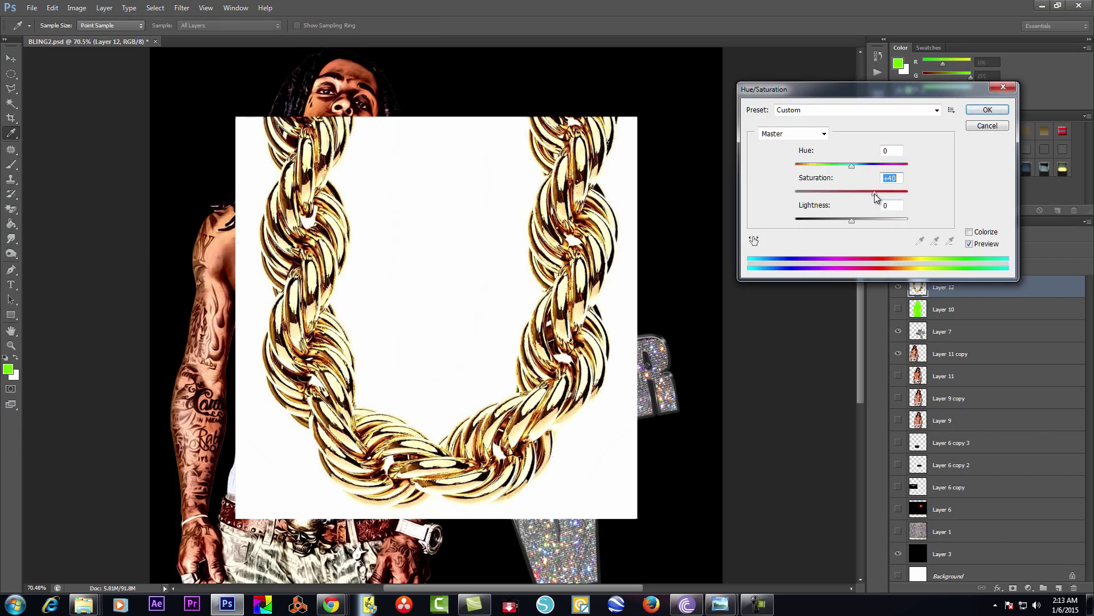
{"action": "left_click", "coordinate": [987, 110]}
{"action": "left_click", "coordinate": [182, 8]}
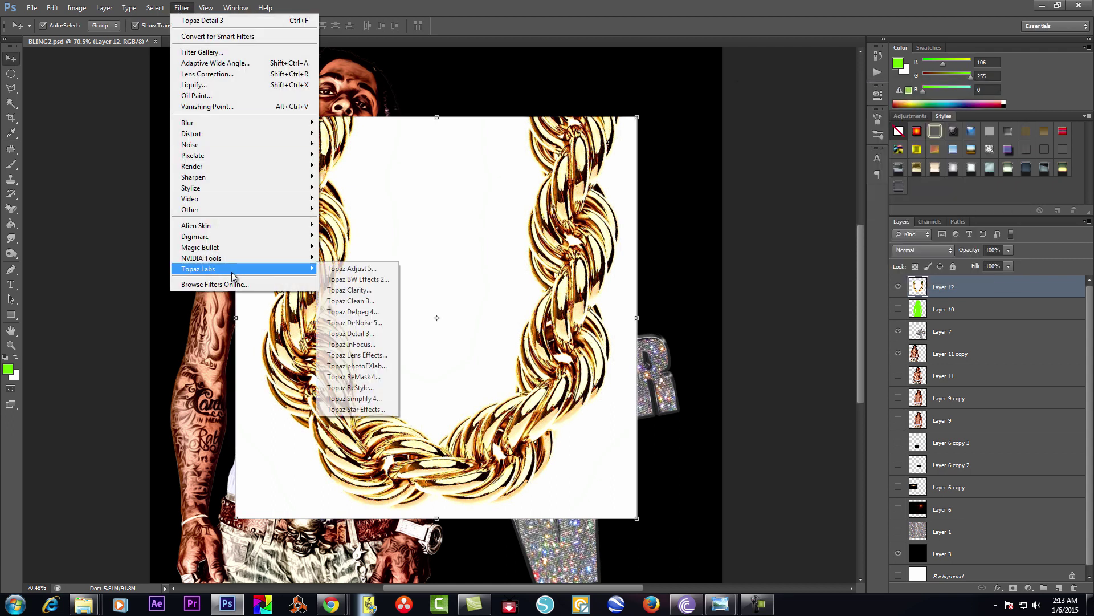
{"action": "left_click", "coordinate": [354, 302]}
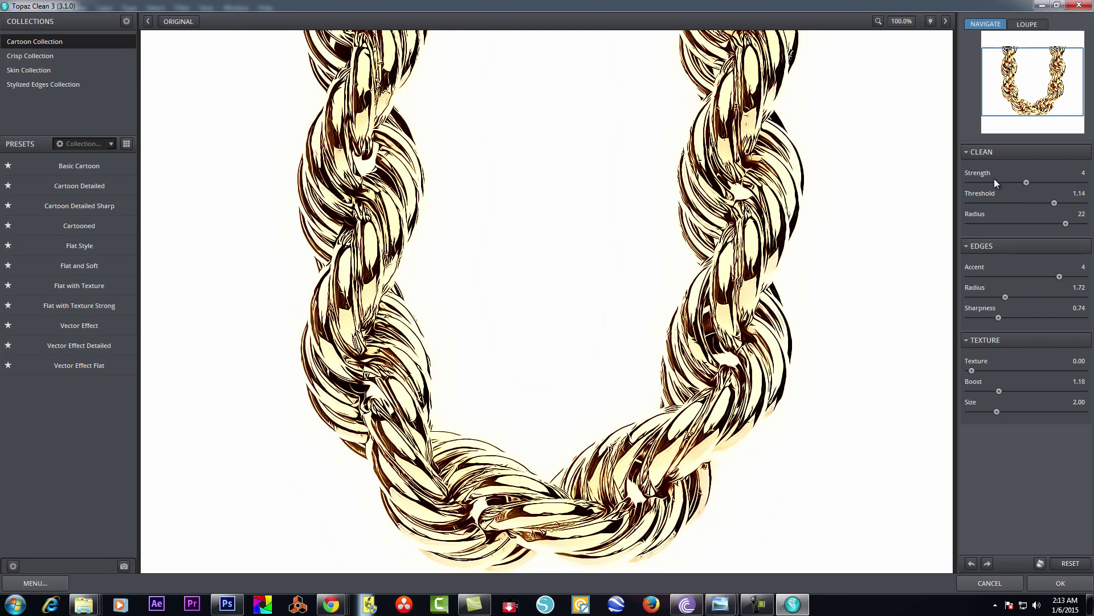
{"action": "left_click_drag", "start_coordinate": [994, 179], "coordinate": [993, 182]}
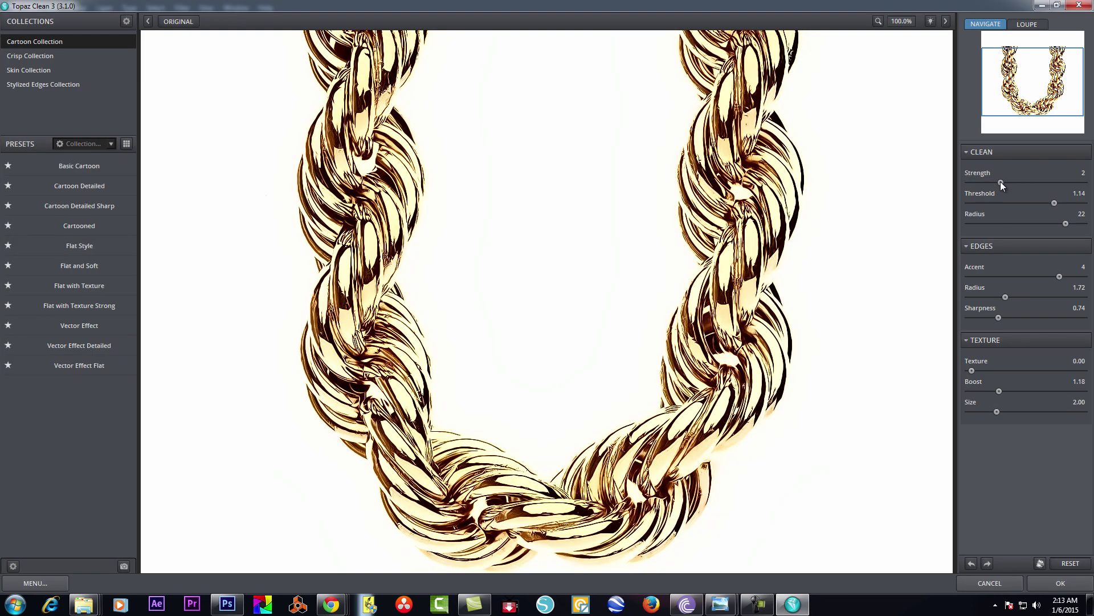
{"action": "left_click_drag", "start_coordinate": [1048, 202], "coordinate": [1000, 203]}
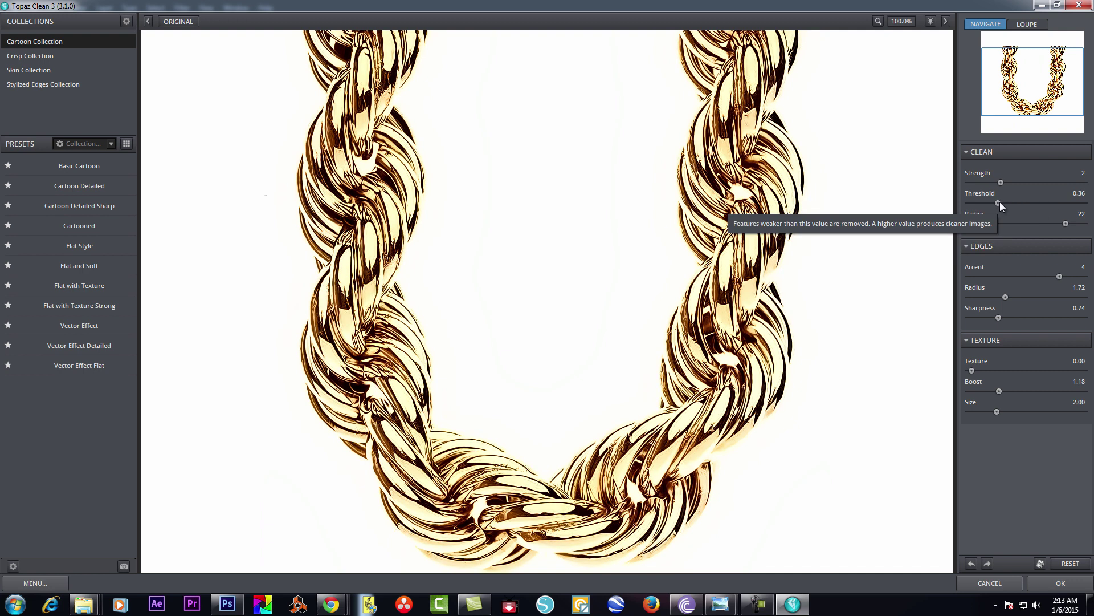
{"action": "left_click", "coordinate": [1060, 582]}
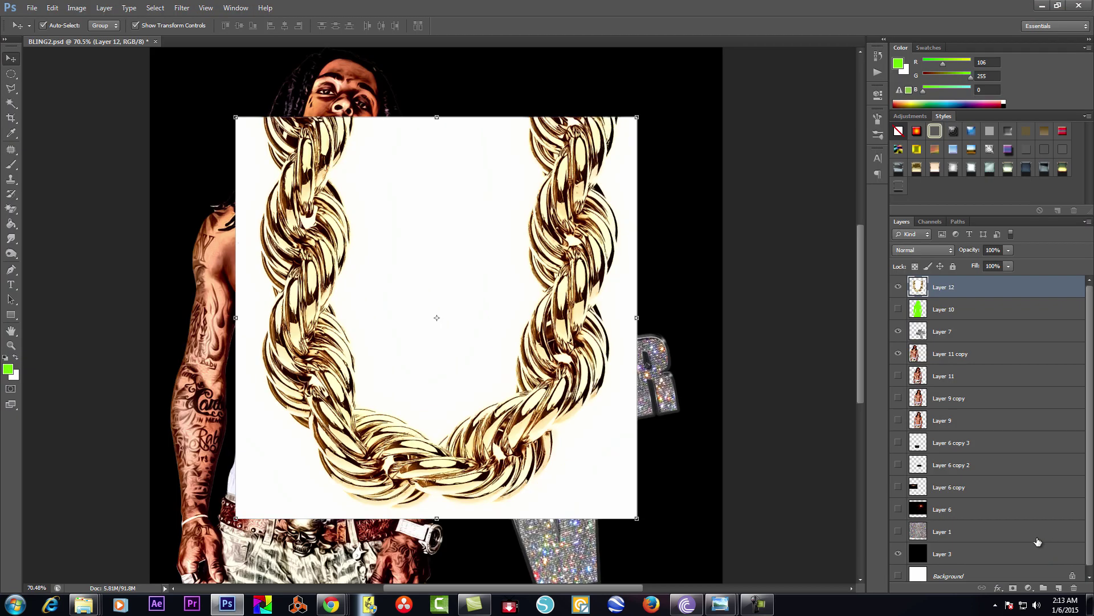
Add a second chain layer aligned over the first
{"action": "left_click", "coordinate": [52, 8]}
{"action": "left_click", "coordinate": [73, 105]}
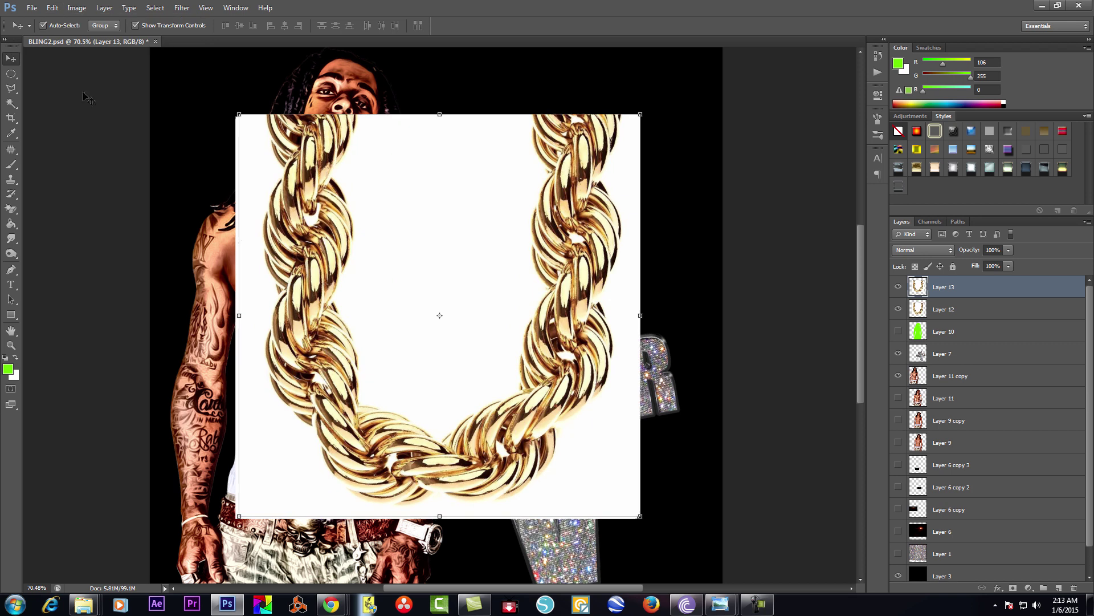
{"action": "left_click_drag", "start_coordinate": [305, 144], "coordinate": [306, 146]}
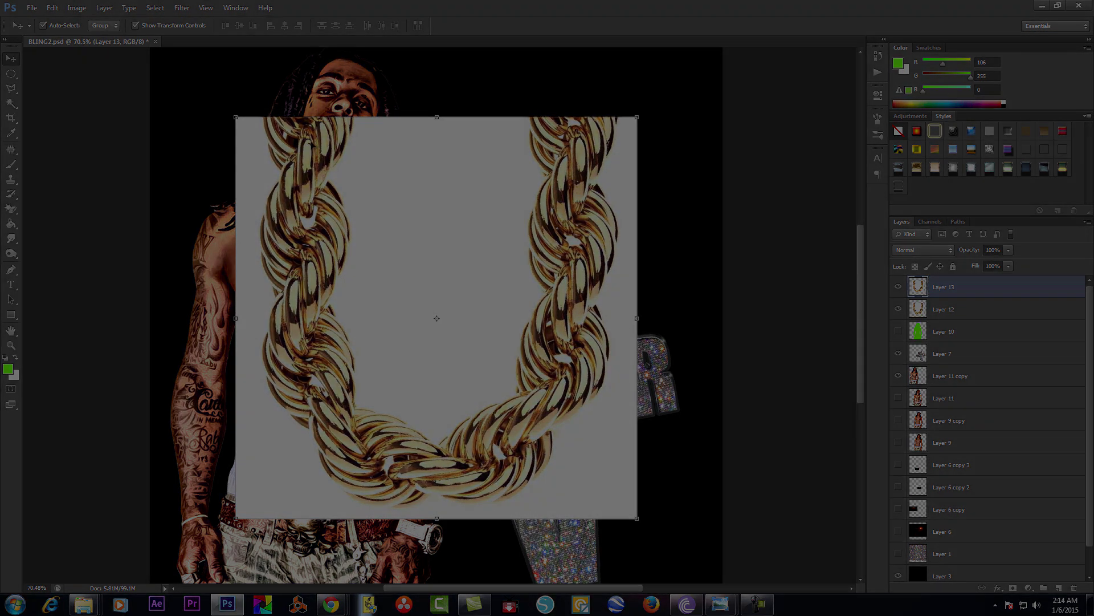
{"action": "left_click", "coordinate": [52, 8]}
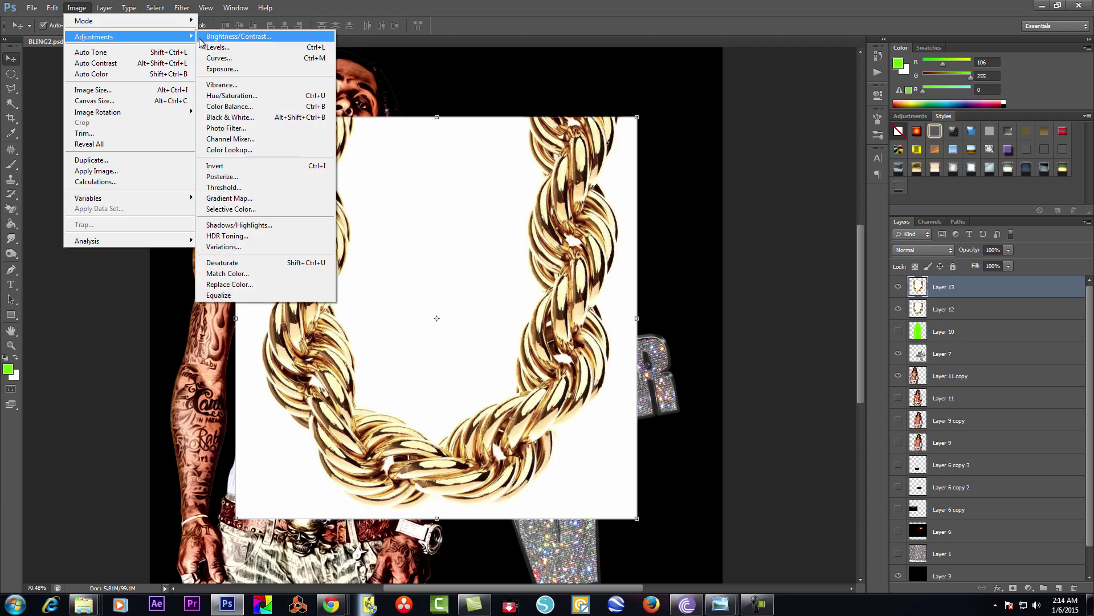
Deepen the chain's darks with Levels and copy a Magic Wand chain selection to a new layer
{"action": "left_click", "coordinate": [228, 45]}
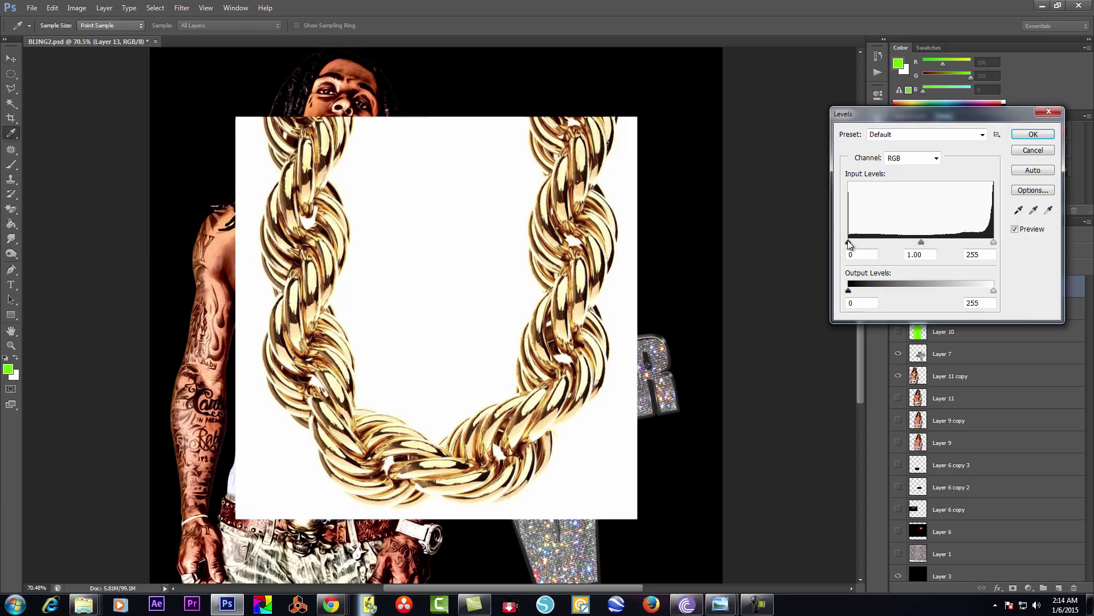
{"action": "left_click_drag", "start_coordinate": [848, 242], "coordinate": [978, 244]}
{"action": "left_click", "coordinate": [1037, 134]}
{"action": "key", "text": "w"}
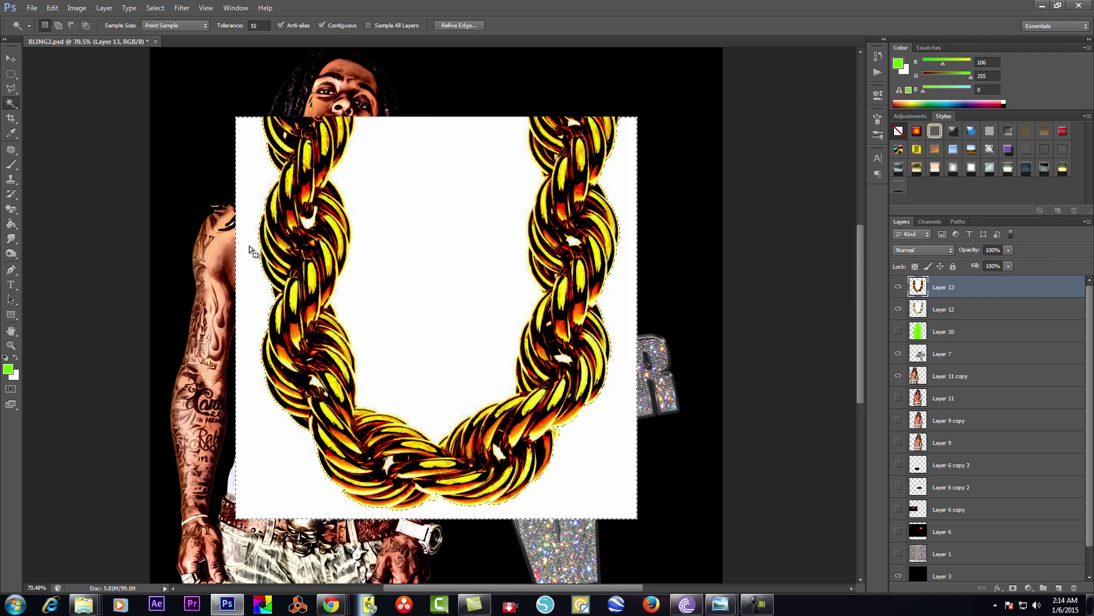
{"action": "left_click", "coordinate": [484, 281]}
{"action": "key", "text": "ctrl+j"}
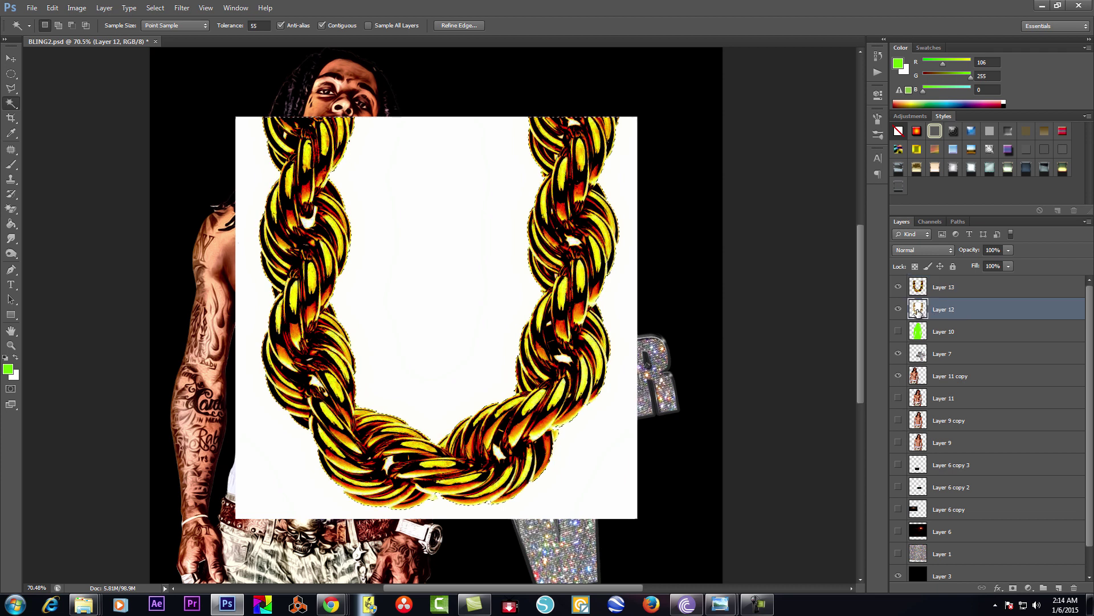
{"action": "left_click", "coordinate": [898, 287]}
{"action": "left_click", "coordinate": [899, 309]}
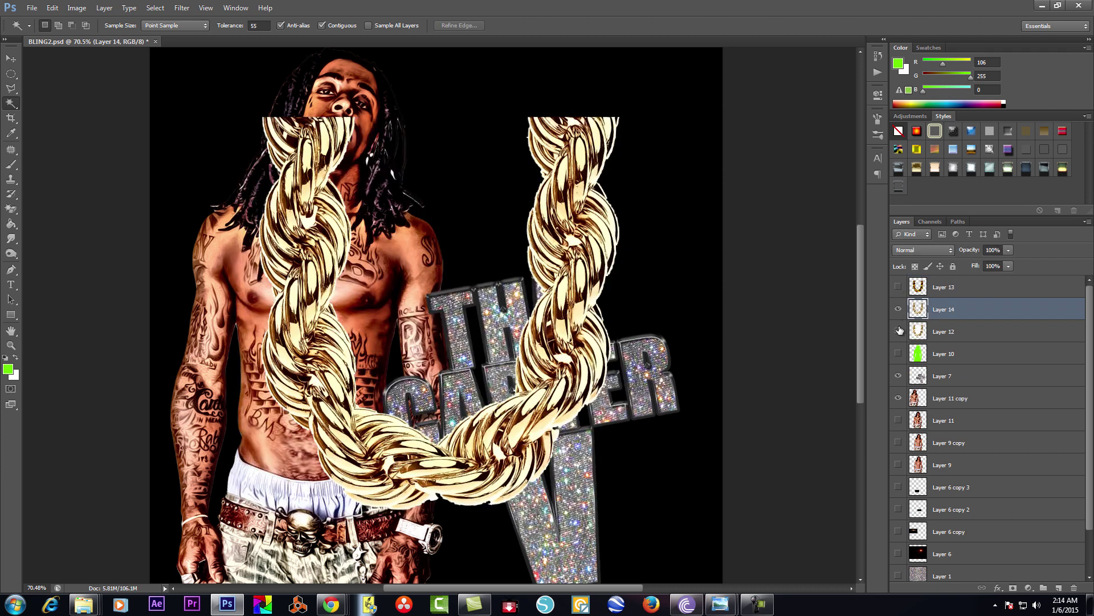
Load the cut-out chain's outline and tighten its edges with Refine Edge
{"action": "left_click", "coordinate": [164, 11]}
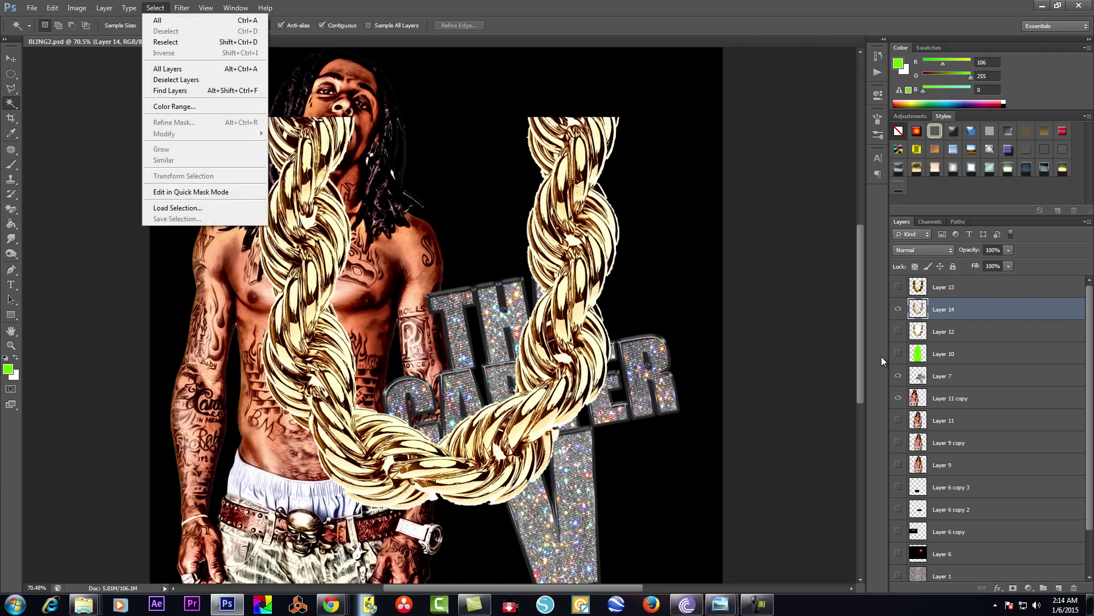
{"action": "left_click", "coordinate": [10, 59]}
{"action": "left_click", "coordinate": [181, 8]}
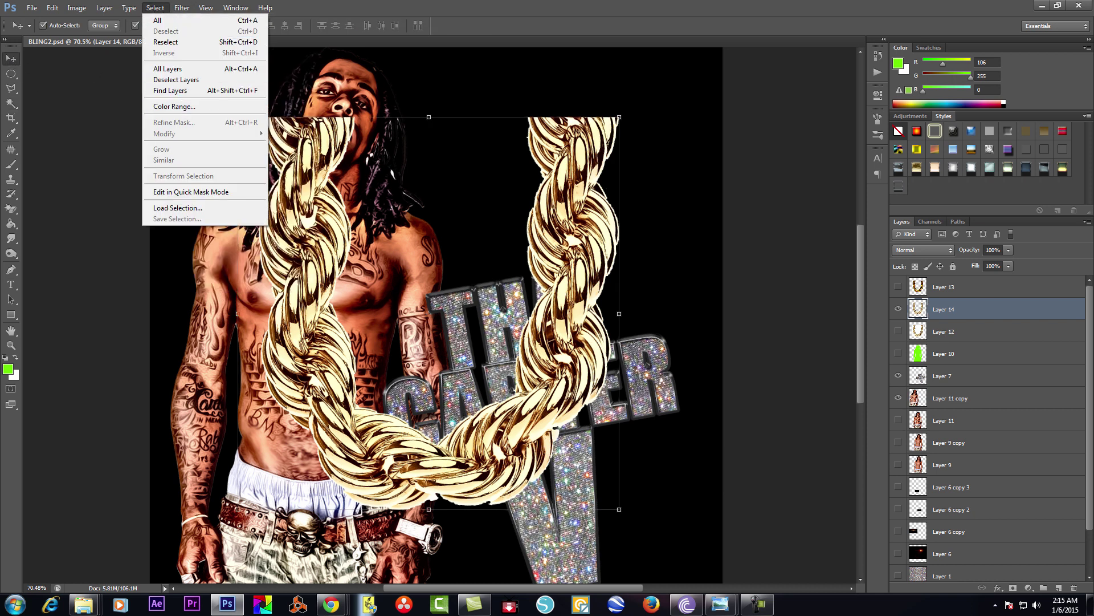
{"action": "left_click", "coordinate": [984, 314]}
{"action": "left_click", "coordinate": [918, 309], "text": "ctrl"}
{"action": "left_click", "coordinate": [155, 8]}
{"action": "left_click", "coordinate": [174, 123]}
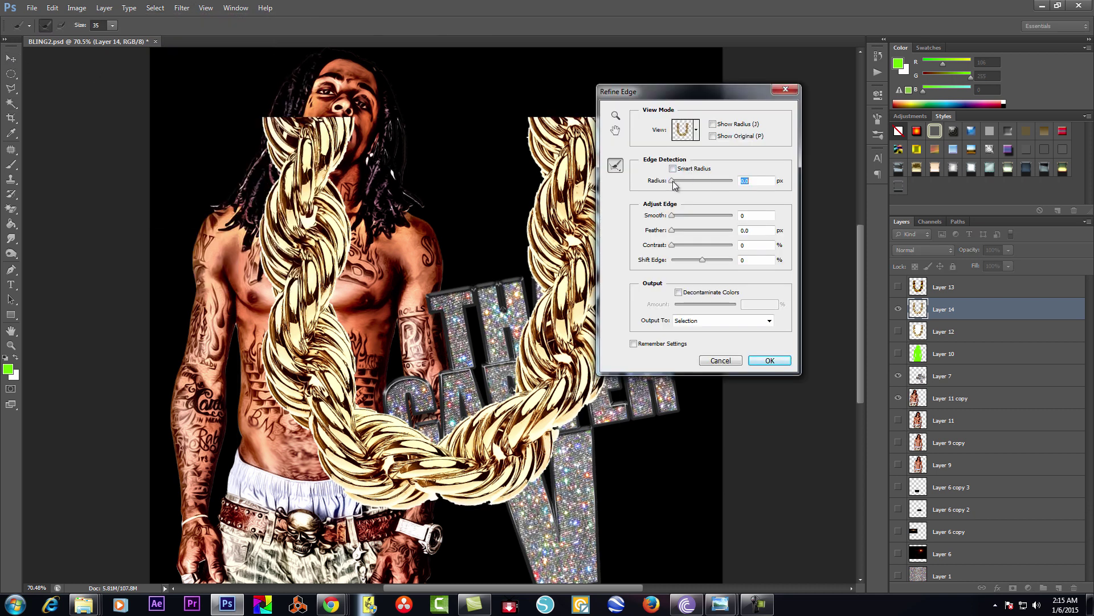
{"action": "mouse_move", "coordinate": [673, 245]}
{"action": "left_mouse_down"}
{"action": "mouse_move", "coordinate": [689, 244]}
{"action": "mouse_move", "coordinate": [687, 259]}
{"action": "left_mouse_up"}
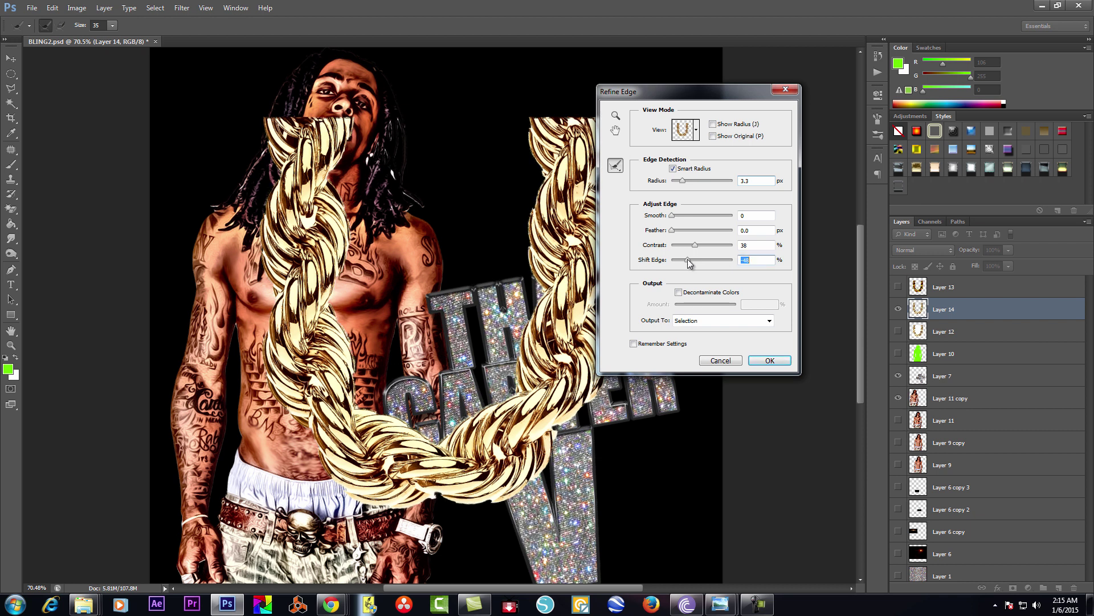
{"action": "left_click", "coordinate": [767, 360]}
Move the chain over the chest and Puppet Warp it around the man's neck
{"action": "key", "text": "v"}
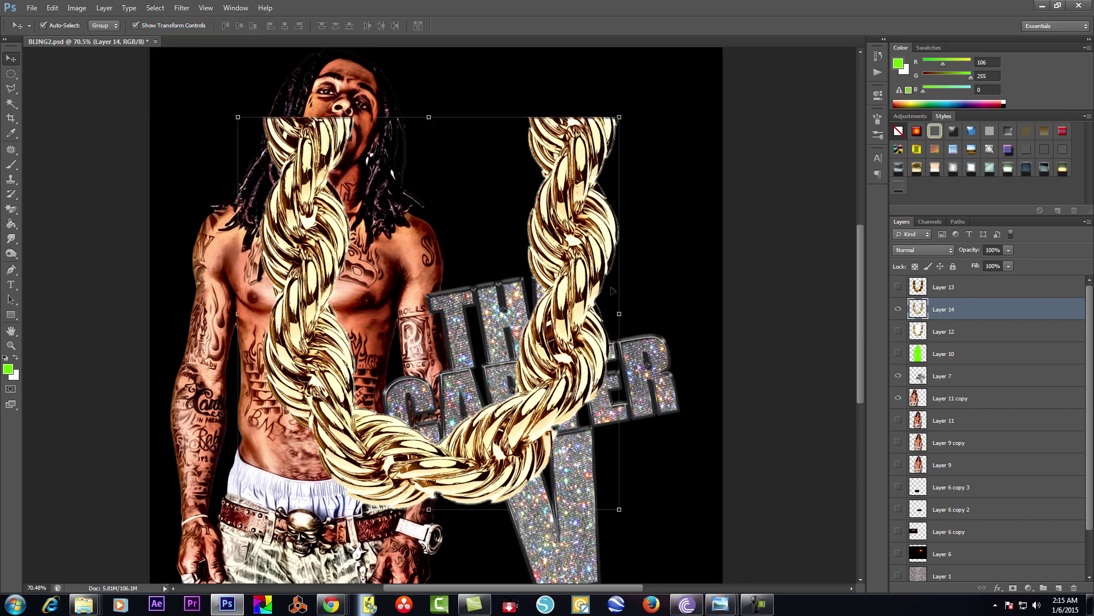
{"action": "left_click_drag", "start_coordinate": [612, 290], "coordinate": [626, 256]}
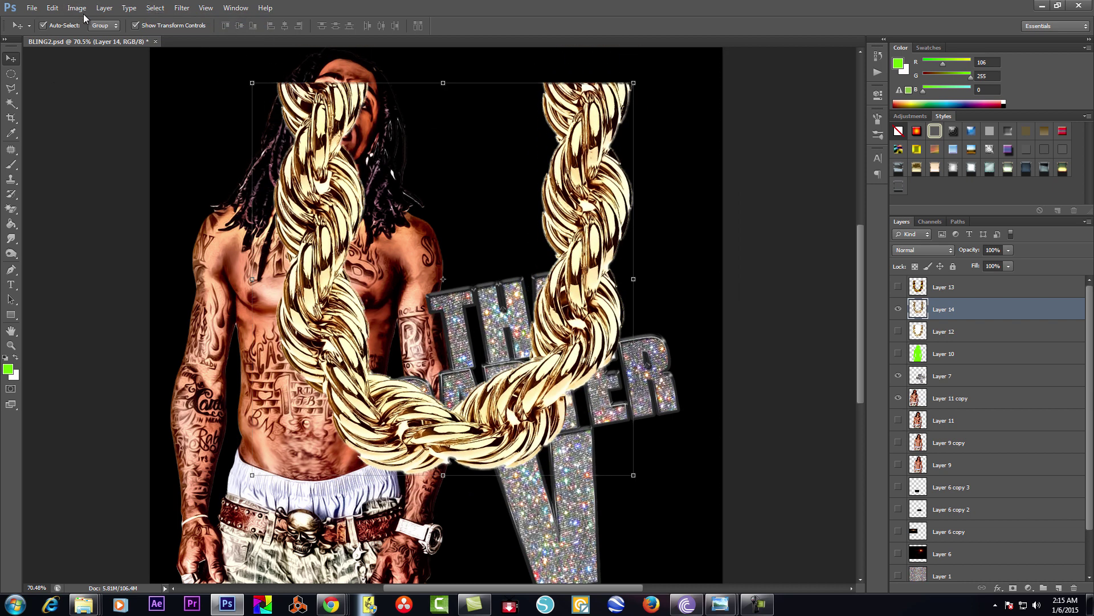
{"action": "left_click", "coordinate": [52, 8]}
{"action": "left_click", "coordinate": [68, 197]}
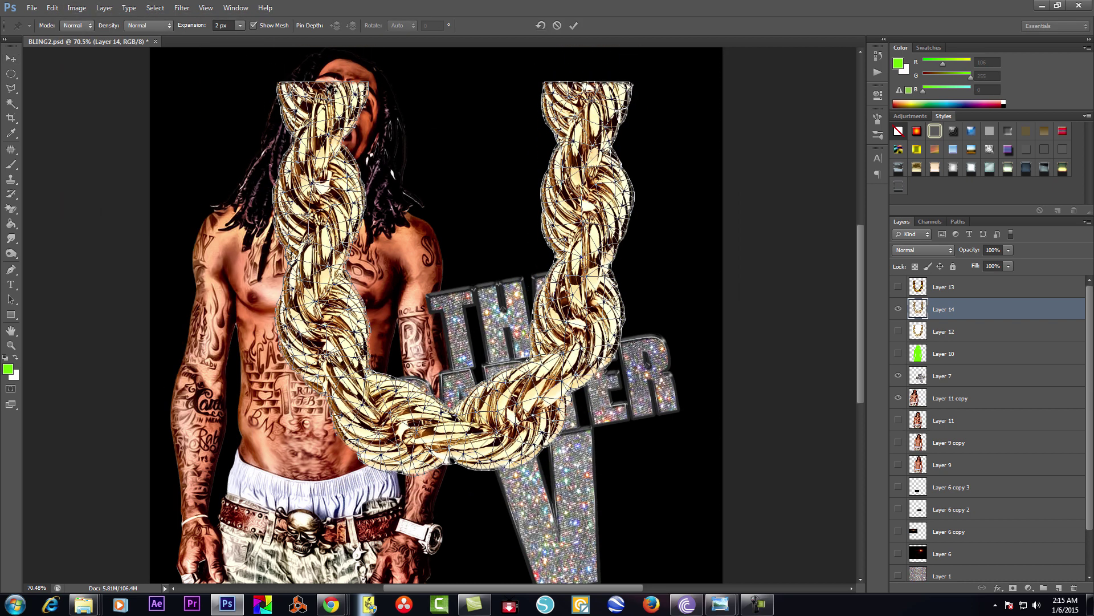
{"action": "left_click_drag", "start_coordinate": [570, 365], "coordinate": [606, 394]}
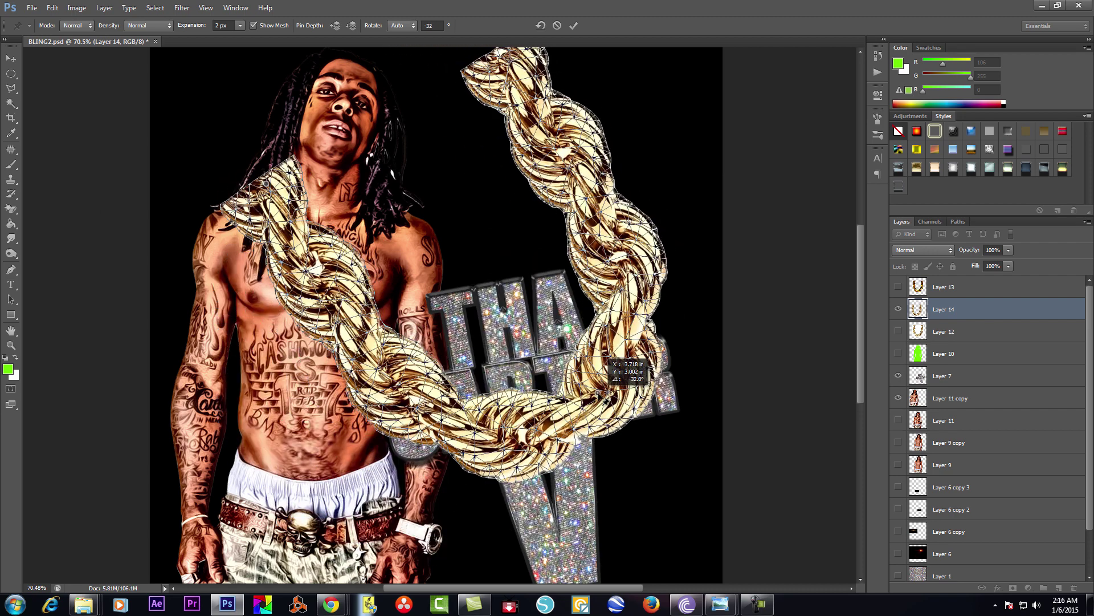
{"action": "left_click_drag", "start_coordinate": [502, 97], "coordinate": [415, 164]}
{"action": "mouse_move", "coordinate": [397, 171]}
{"action": "left_mouse_down"}
{"action": "mouse_move", "coordinate": [420, 153]}
{"action": "mouse_move", "coordinate": [542, 181]}
{"action": "left_mouse_up"}
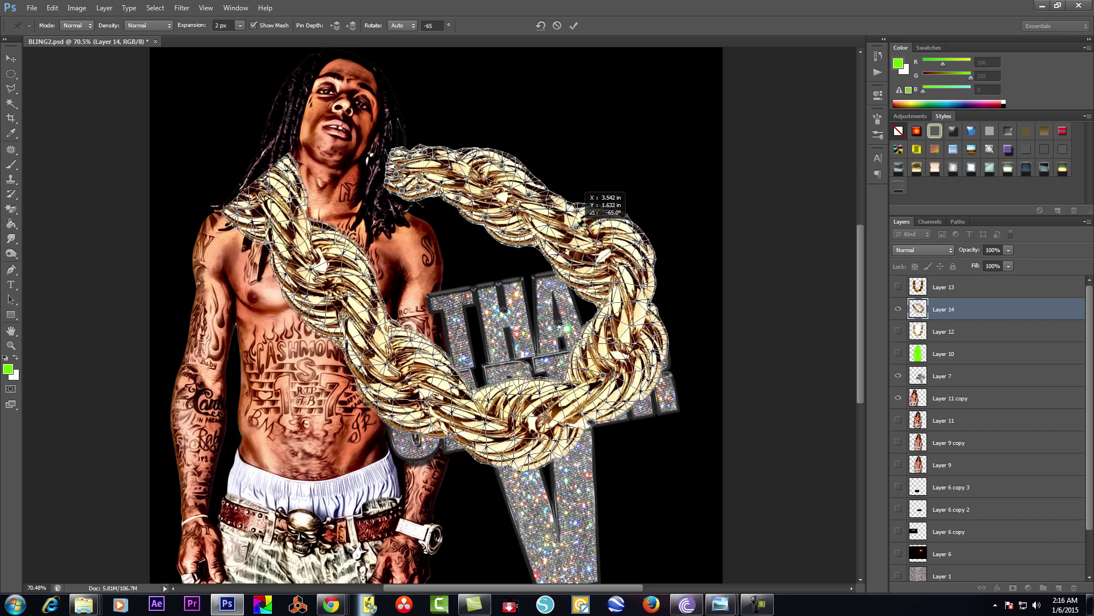
{"action": "left_click_drag", "start_coordinate": [604, 376], "coordinate": [593, 340]}
{"action": "mouse_move", "coordinate": [527, 396]}
{"action": "left_mouse_down"}
{"action": "mouse_move", "coordinate": [405, 355]}
{"action": "mouse_move", "coordinate": [341, 240]}
{"action": "left_mouse_up"}
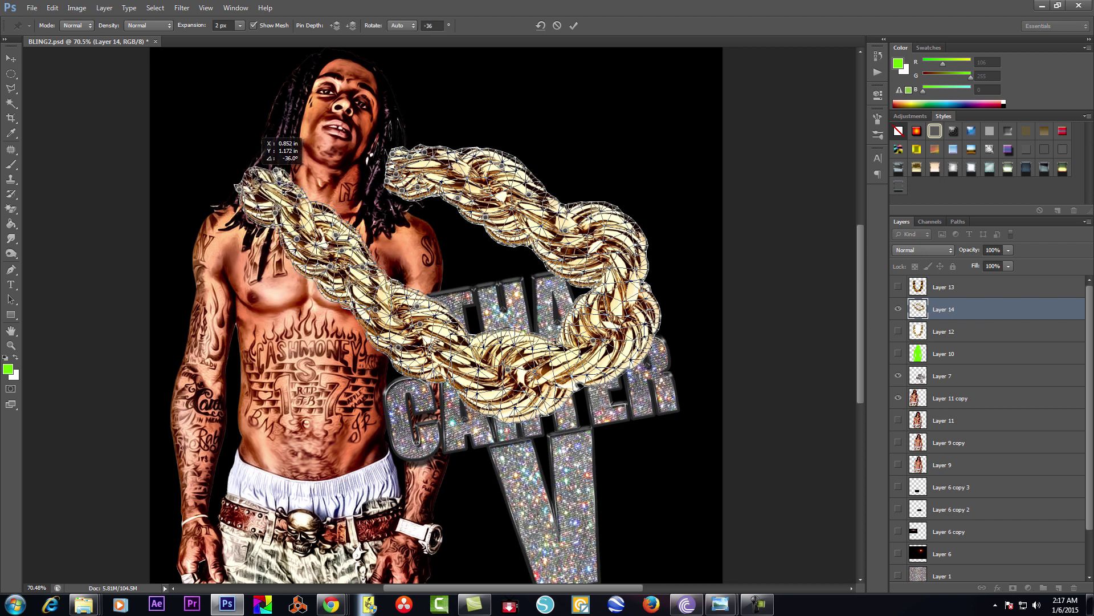
Remove two stray warp pins, pull the right loop inward, and commit the warp
{"action": "right_click", "coordinate": [276, 169]}
{"action": "left_click", "coordinate": [293, 176]}
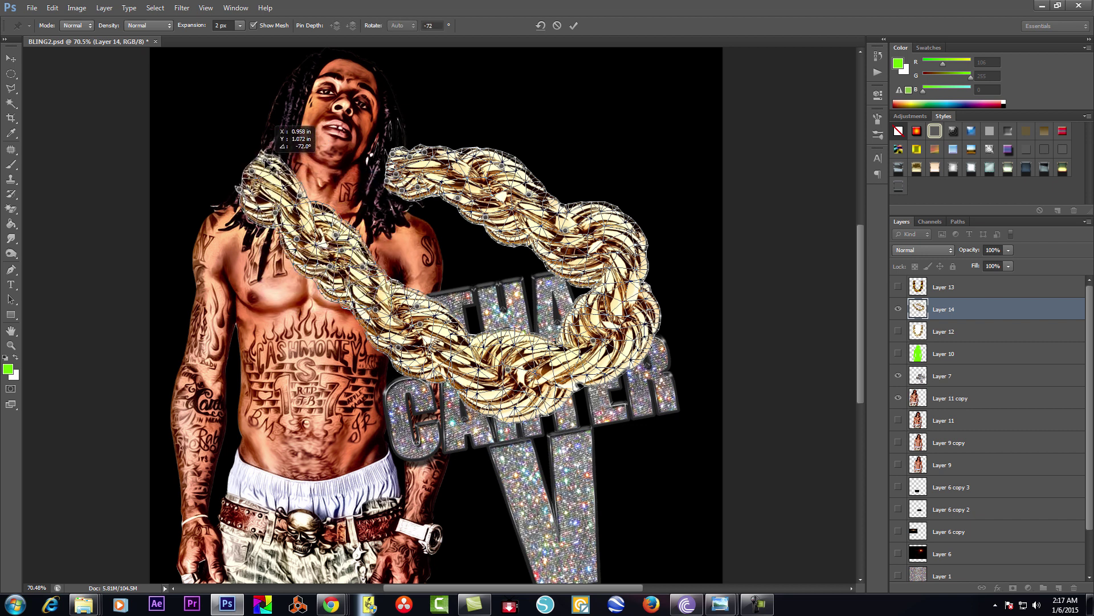
{"action": "right_click", "coordinate": [240, 187]}
{"action": "left_click", "coordinate": [259, 193]}
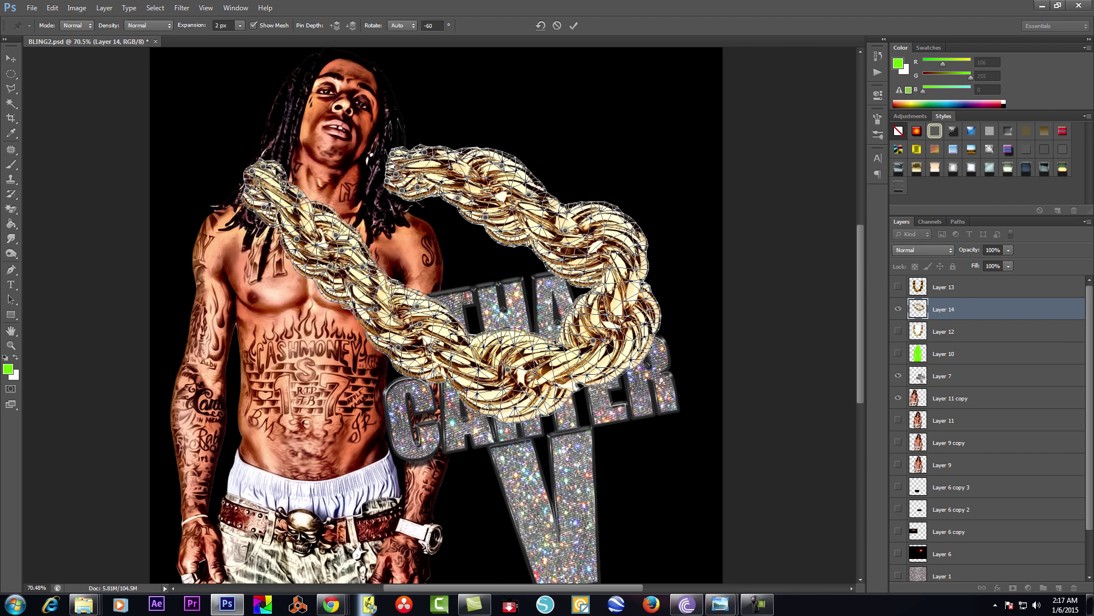
{"action": "mouse_move", "coordinate": [308, 201]}
{"action": "left_mouse_down"}
{"action": "mouse_move", "coordinate": [295, 207]}
{"action": "mouse_move", "coordinate": [323, 221]}
{"action": "left_mouse_up"}
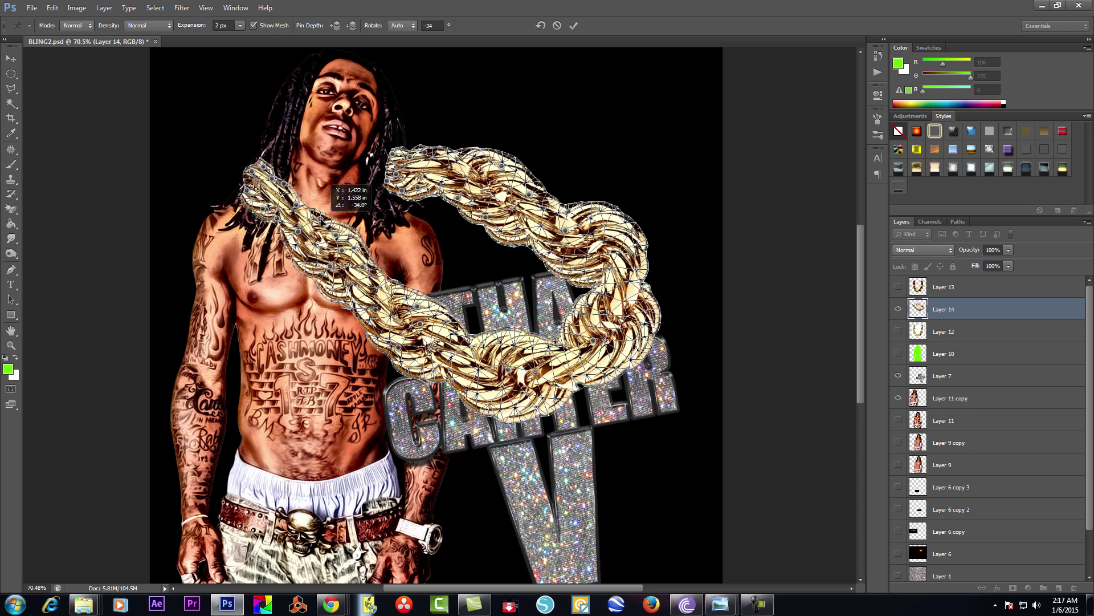
{"action": "left_click_drag", "start_coordinate": [379, 311], "coordinate": [393, 296]}
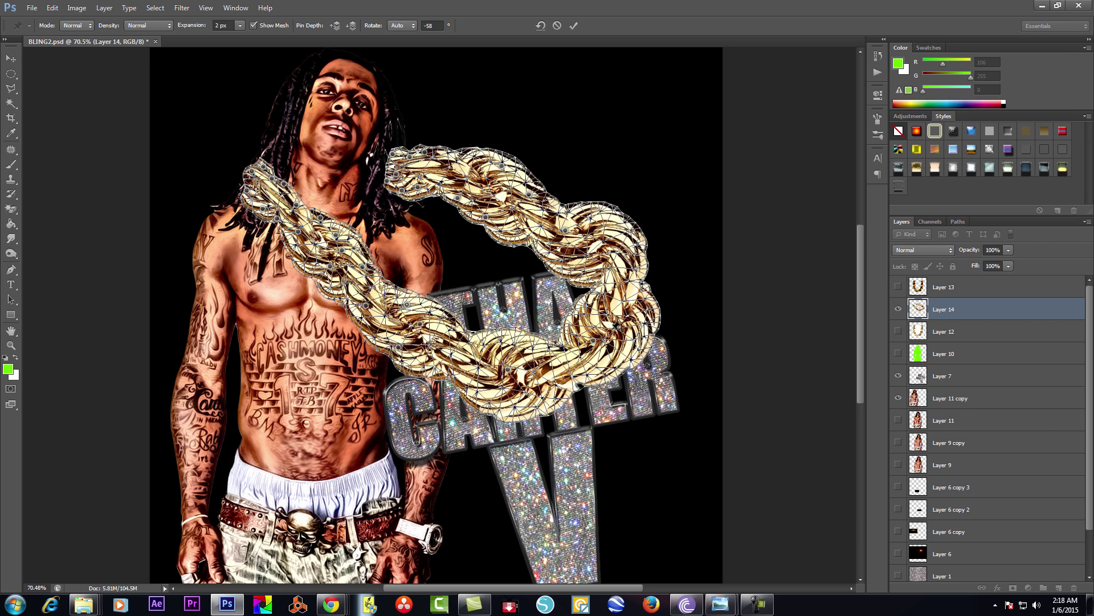
{"action": "left_click_drag", "start_coordinate": [606, 228], "coordinate": [556, 217]}
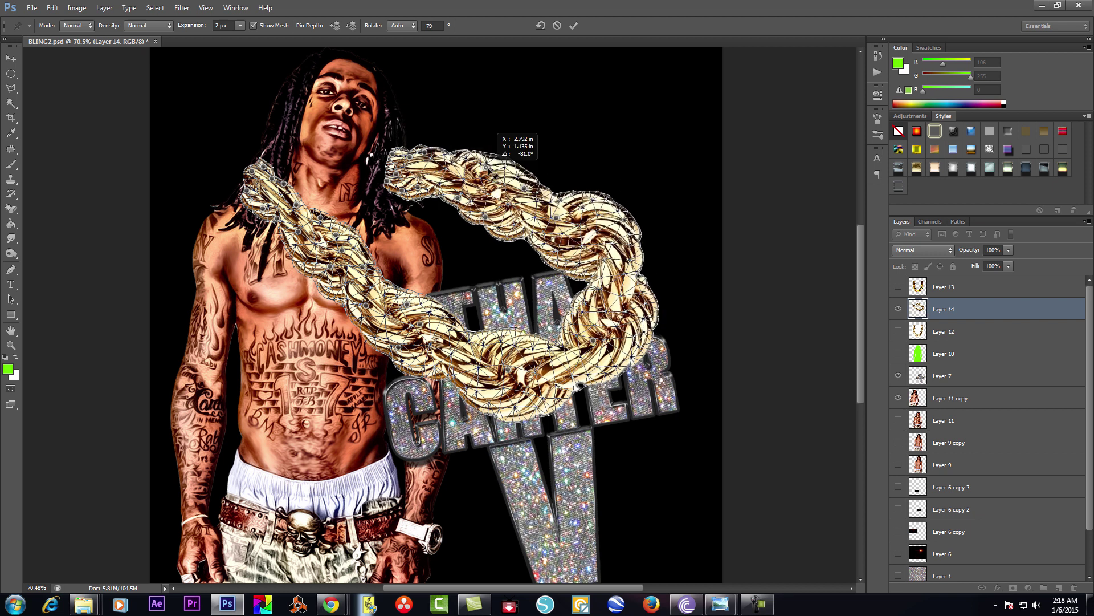
{"action": "left_click_drag", "start_coordinate": [593, 340], "coordinate": [554, 317]}
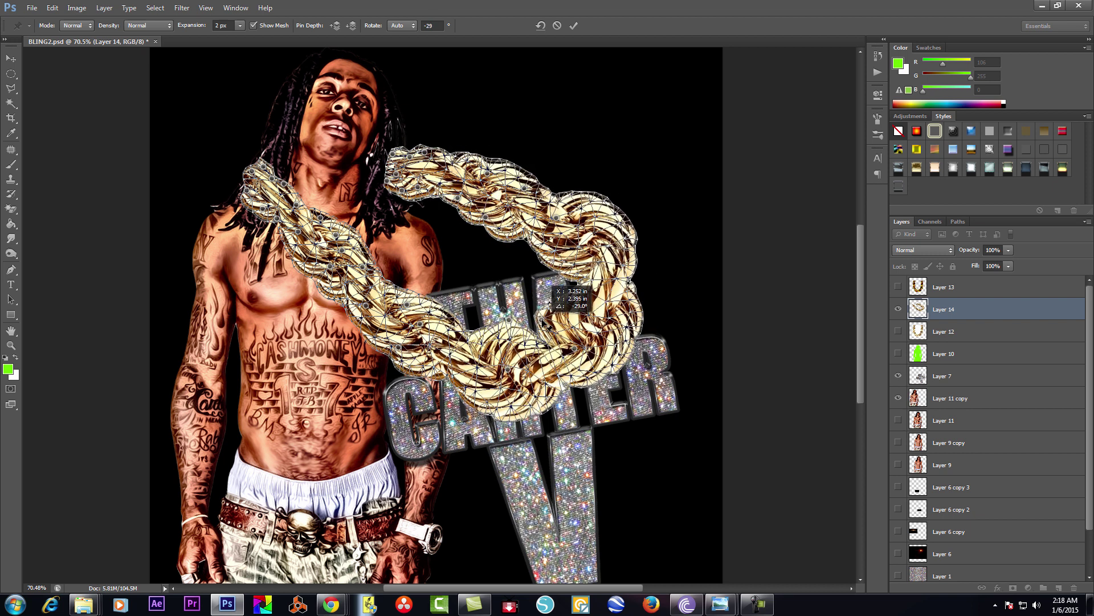
{"action": "key", "text": "Return"}
Move the glitter THA CARTER V title layer to the top and rotate it
{"action": "left_click", "coordinate": [970, 380]}
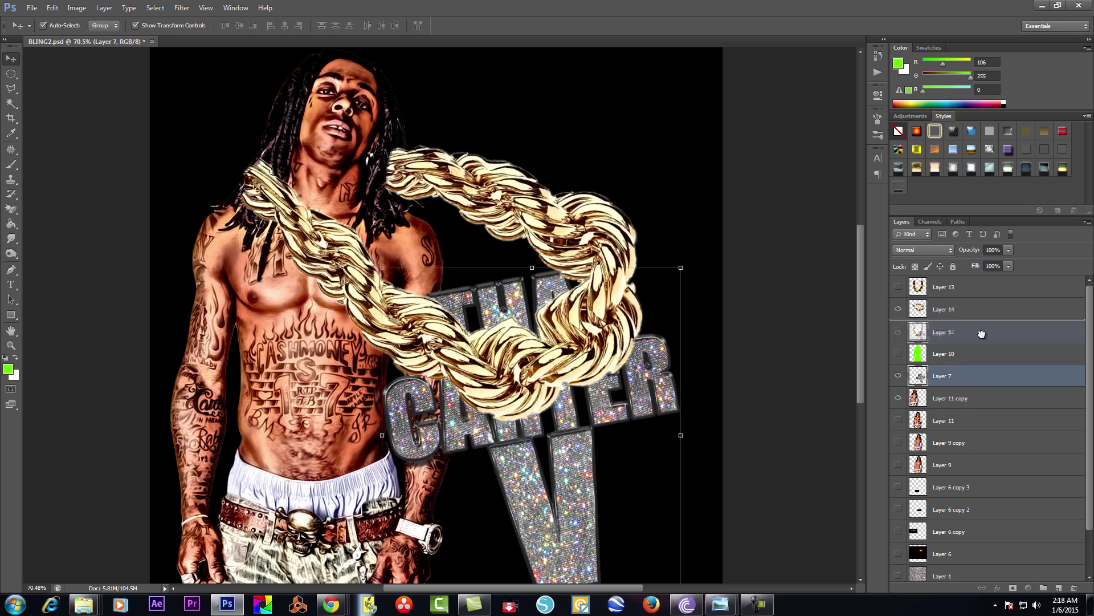
{"action": "key", "text": "ctrl+shift+bracketright"}
{"action": "left_click_drag", "start_coordinate": [693, 257], "coordinate": [702, 296]}
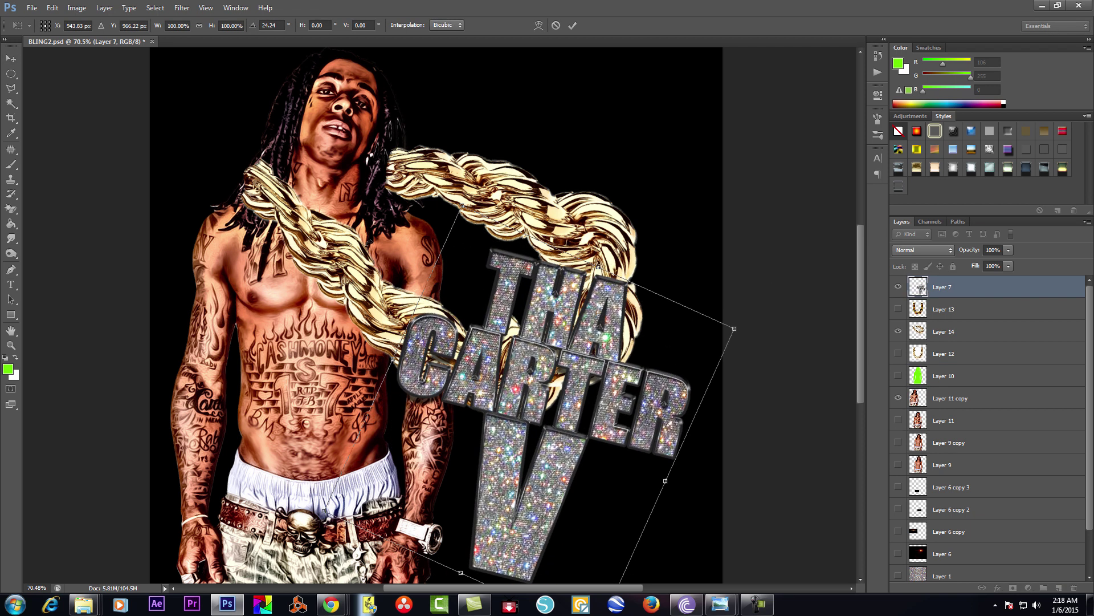
{"action": "left_click", "coordinate": [370, 243]}
Rotate the gold chain layer slightly clockwise
{"action": "left_click", "coordinate": [511, 224]}
{"action": "mouse_move", "coordinate": [647, 133]}
{"action": "left_mouse_down"}
{"action": "mouse_move", "coordinate": [525, 234]}
{"action": "mouse_move", "coordinate": [515, 230]}
{"action": "left_mouse_up"}
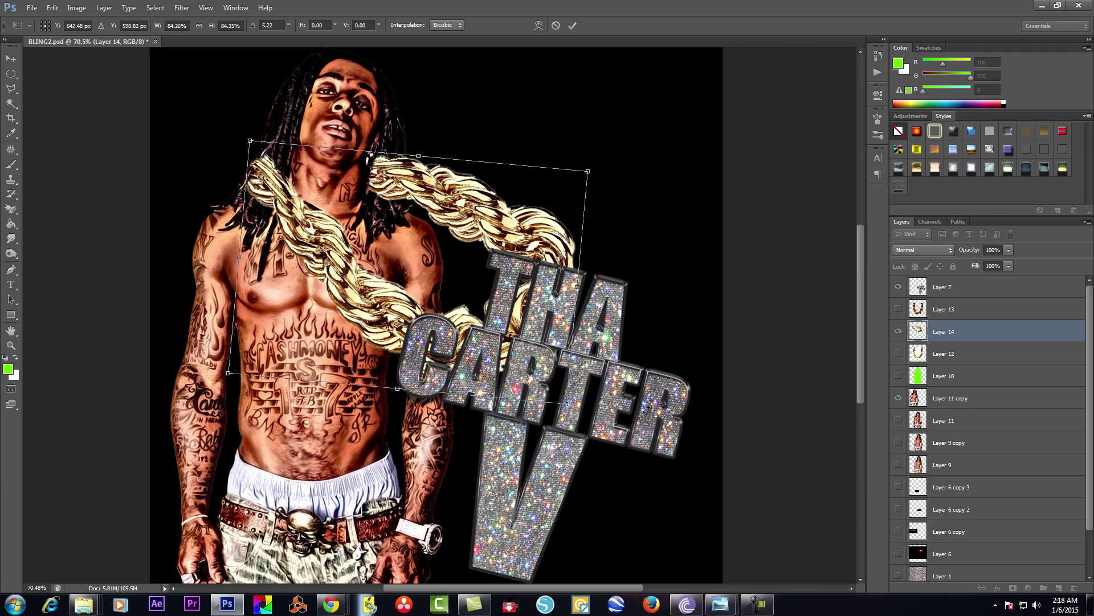
{"action": "key", "text": "Return"}
{"action": "left_click", "coordinate": [646, 408]}
Tilt the glitter title further counterclockwise
{"action": "mouse_move", "coordinate": [706, 239]}
{"action": "left_mouse_down"}
{"action": "mouse_move", "coordinate": [618, 133]}
{"action": "mouse_move", "coordinate": [627, 171]}
{"action": "left_mouse_up"}
{"action": "key", "text": "Return"}
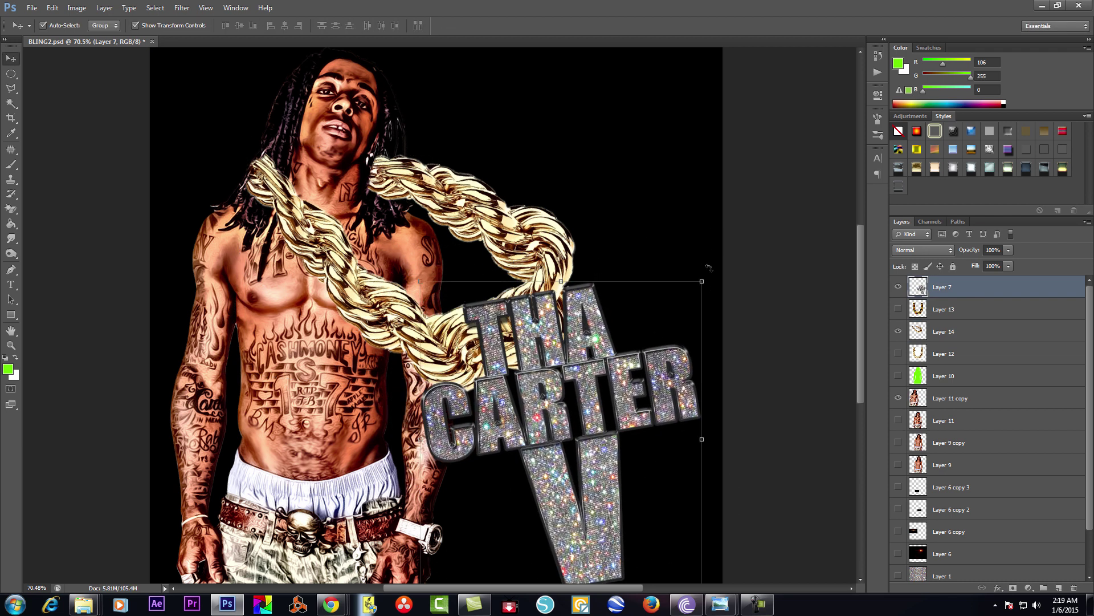
{"action": "left_click_drag", "start_coordinate": [708, 268], "coordinate": [692, 208]}
{"action": "key", "text": "Return"}
Shrink the gold chain so it hangs around the man's neck
{"action": "left_click", "coordinate": [564, 251]}
{"action": "left_click_drag", "start_coordinate": [586, 349], "coordinate": [533, 342]}
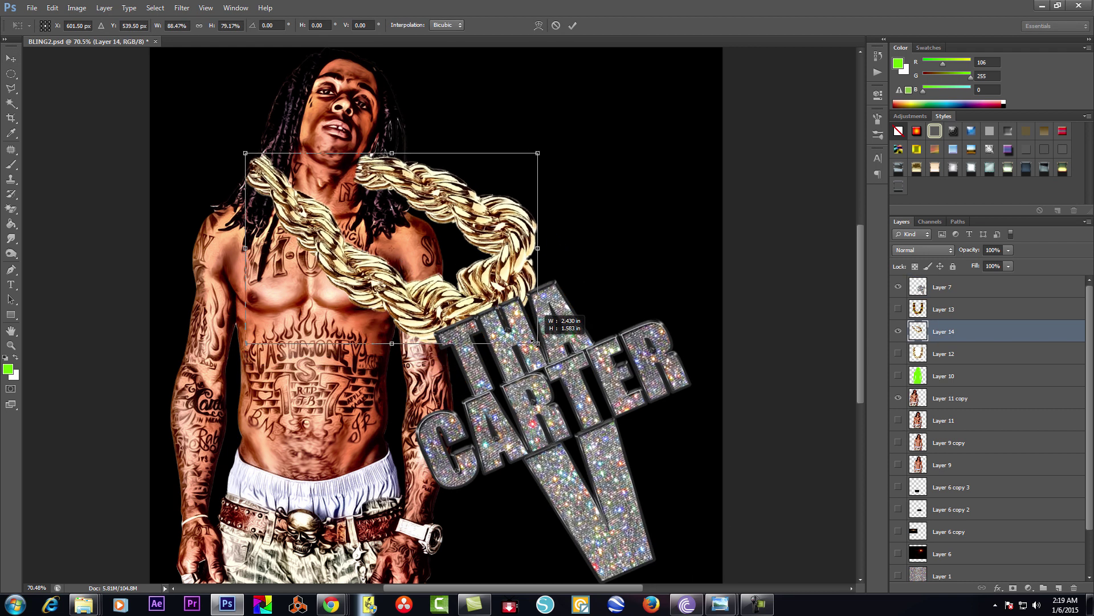
{"action": "key", "text": "Return"}
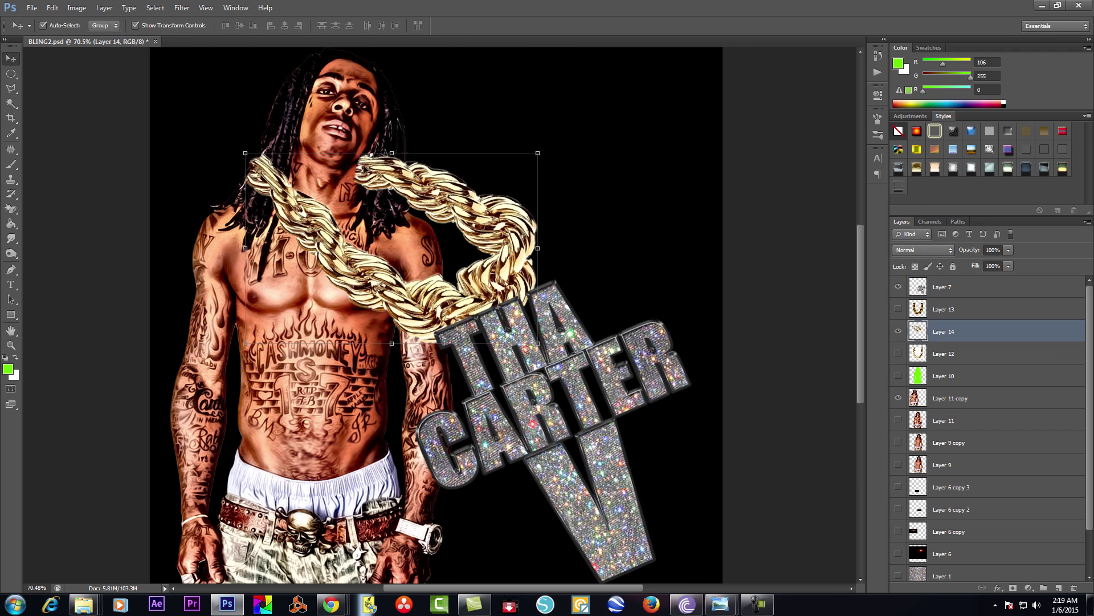
Puppet Warp the chain's upper end so it drapes lower across the neck
{"action": "left_click", "coordinate": [15, 210]}
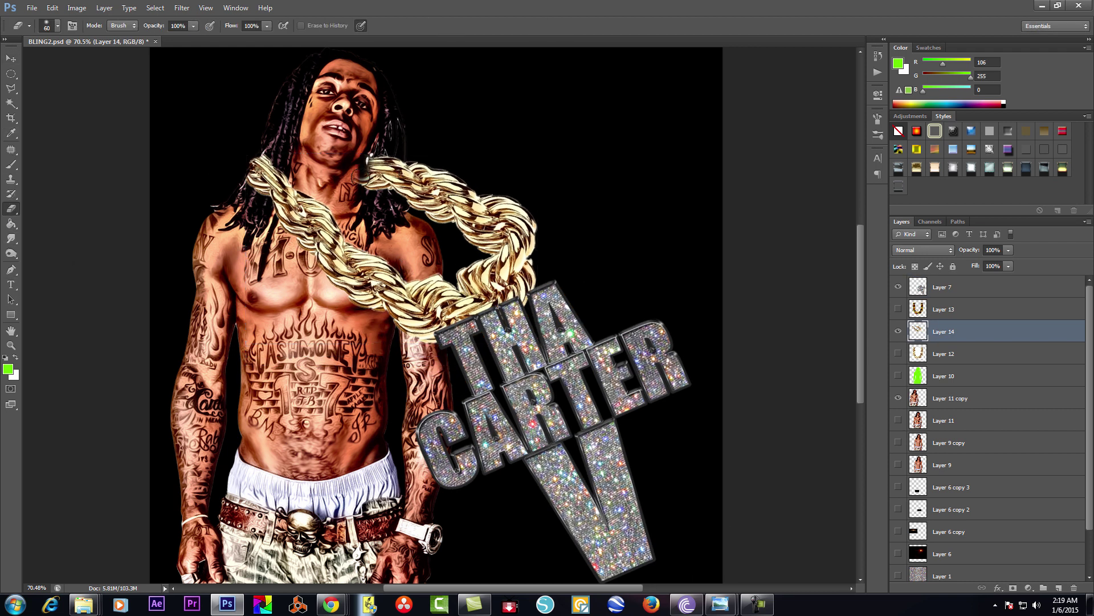
{"action": "scroll", "coordinate": [387, 182], "scroll_direction": "up", "scroll_amount": 5}
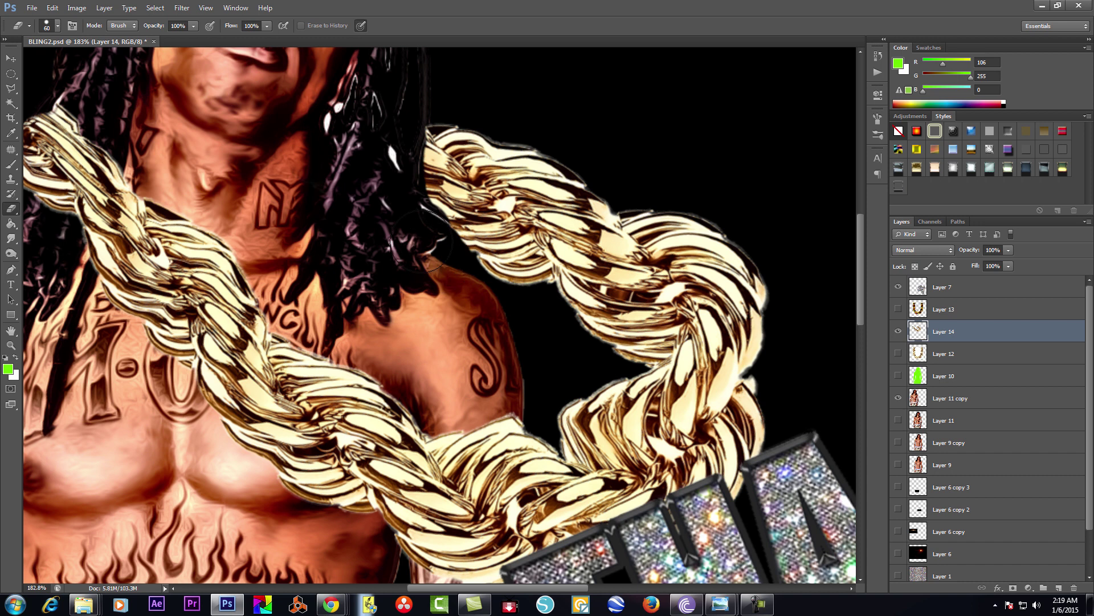
{"action": "key", "text": "ctrl+0"}
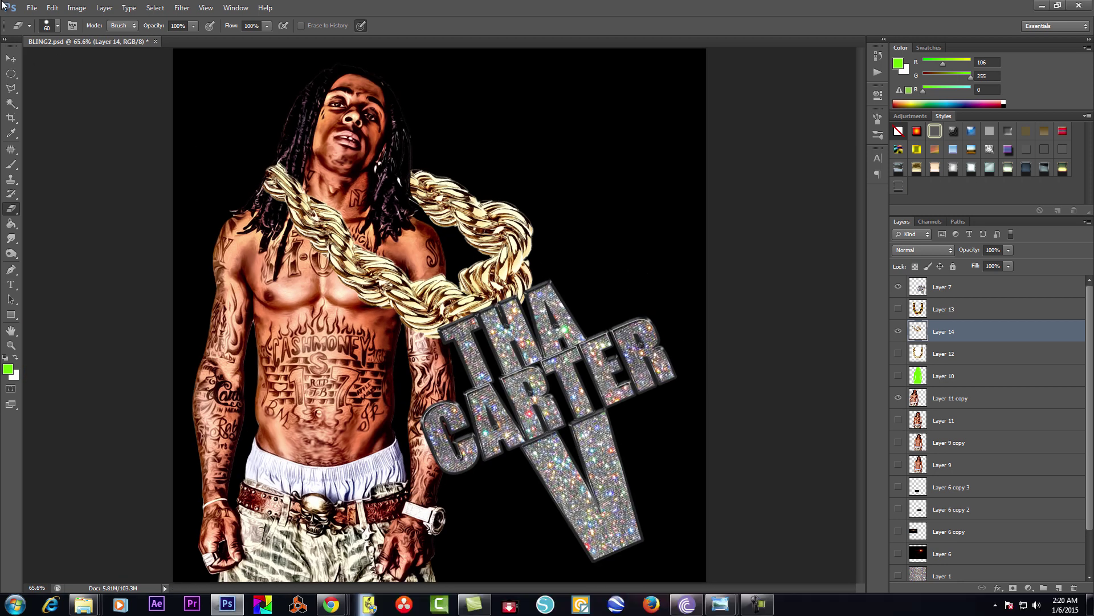
{"action": "left_click", "coordinate": [52, 8]}
{"action": "left_click", "coordinate": [74, 215]}
{"action": "scroll", "coordinate": [301, 175], "scroll_direction": "up", "scroll_amount": 6}
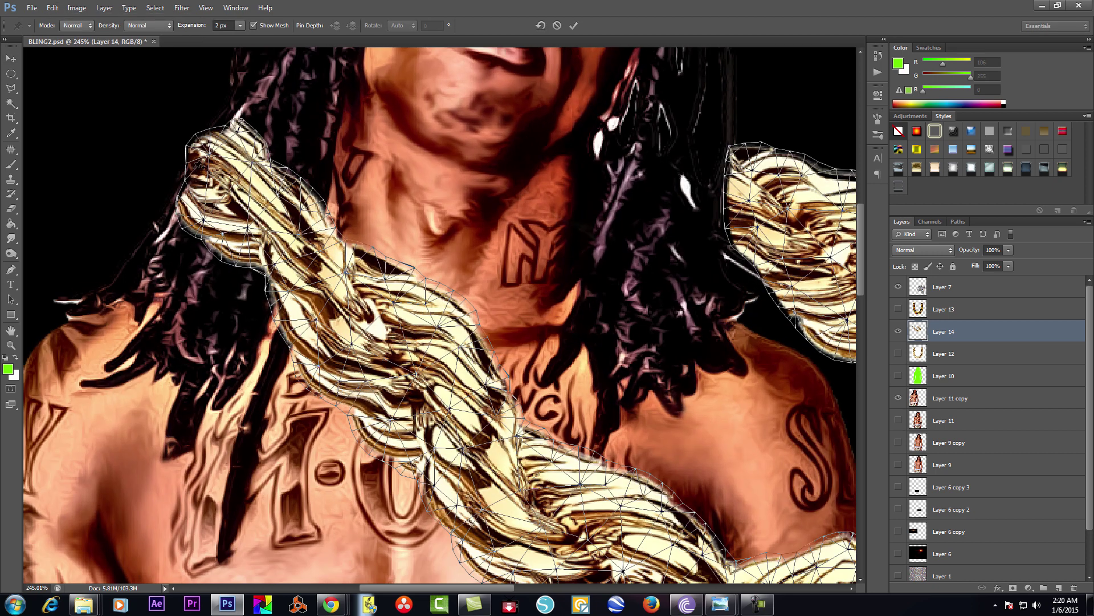
{"action": "mouse_move", "coordinate": [197, 168]}
{"action": "left_mouse_down"}
{"action": "mouse_move", "coordinate": [245, 148]}
{"action": "mouse_move", "coordinate": [291, 207]}
{"action": "left_mouse_up"}
{"action": "key", "text": "Return"}
Undo the eraser stroke on the chain and fit the cover in view
{"action": "key", "text": "e"}
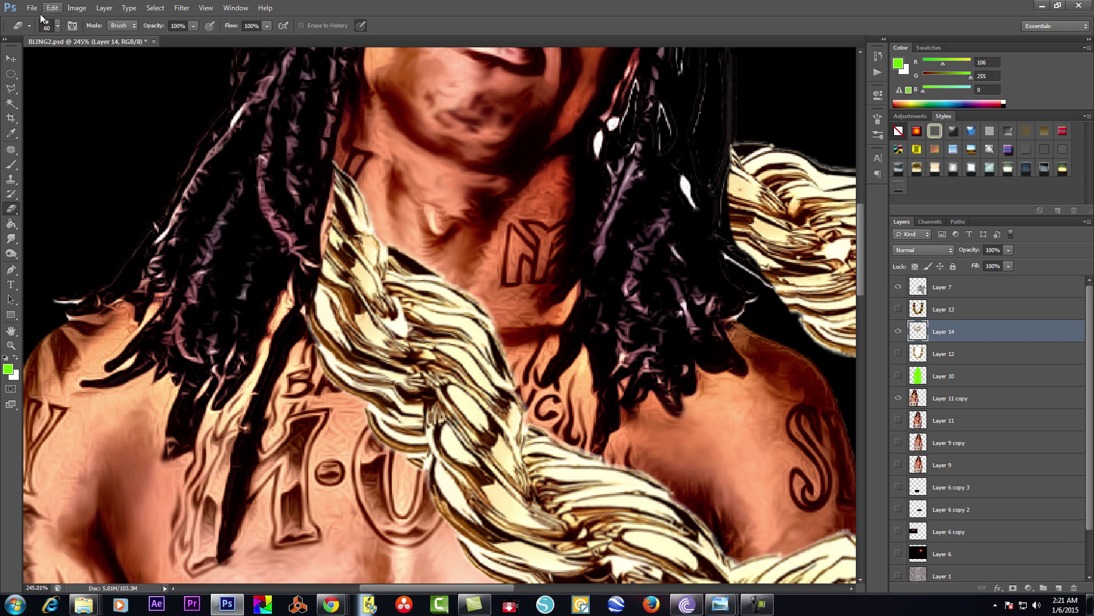
{"action": "left_click", "coordinate": [52, 8]}
{"action": "left_click", "coordinate": [68, 21]}
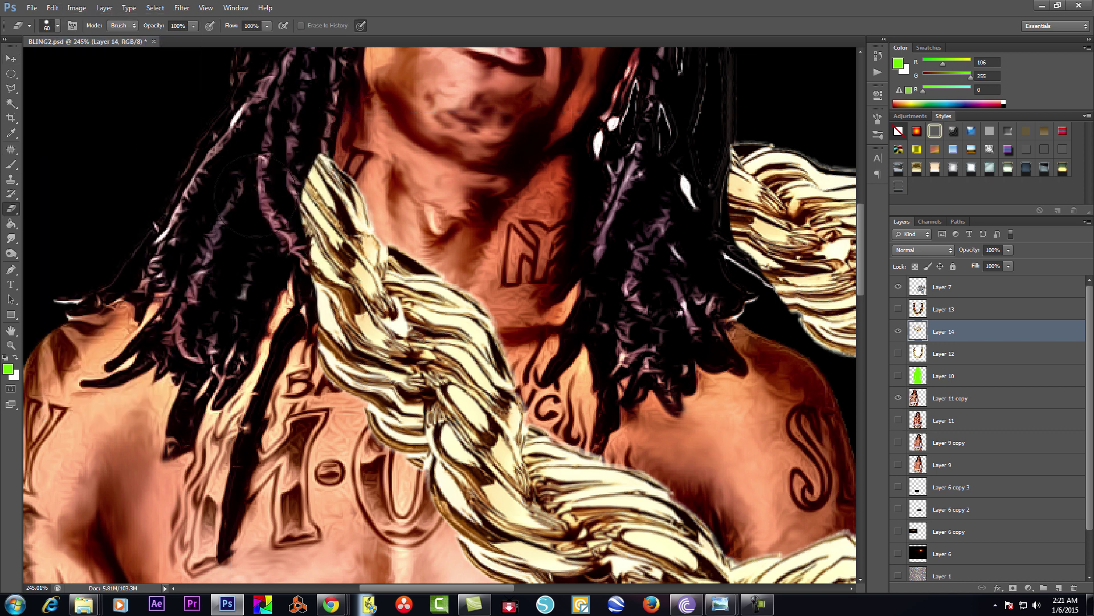
{"action": "key", "text": "ctrl+0"}
Desaturate the gold chain layer to make it silver
{"action": "key", "text": "v"}
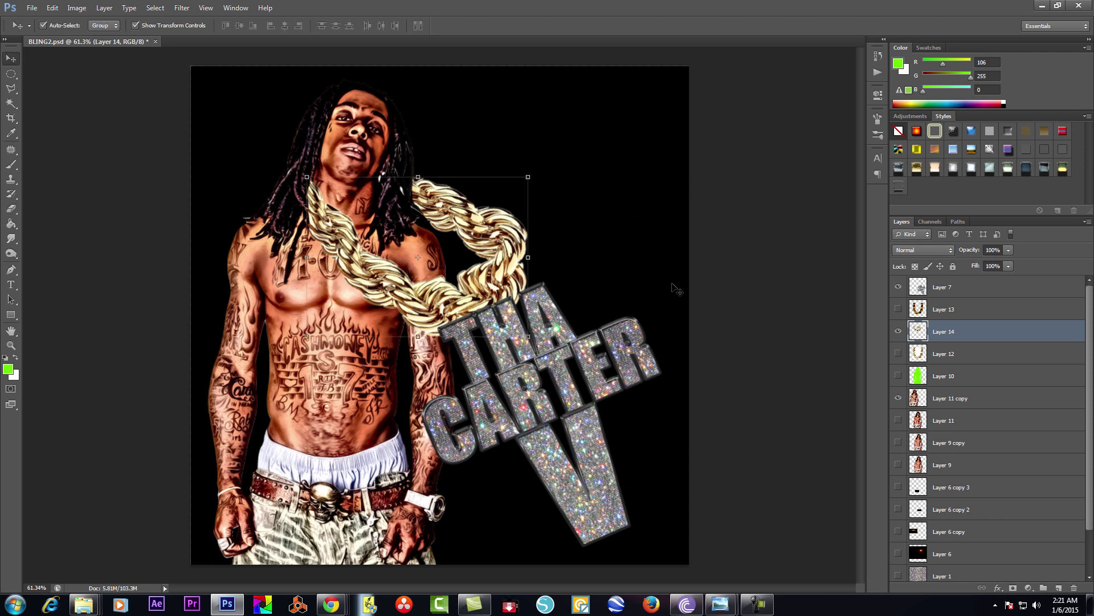
{"action": "left_click", "coordinate": [706, 405]}
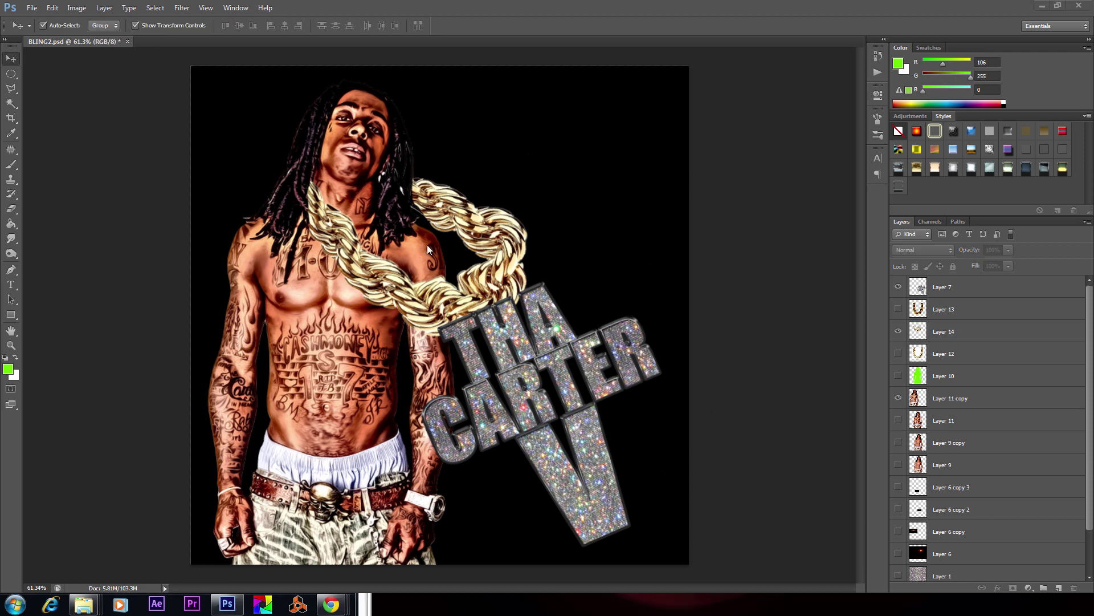
{"action": "left_click", "coordinate": [445, 240]}
{"action": "left_click", "coordinate": [76, 8]}
{"action": "left_click", "coordinate": [248, 263]}
Brighten the silver chain with Levels, white slider at about 196
{"action": "left_click", "coordinate": [76, 8]}
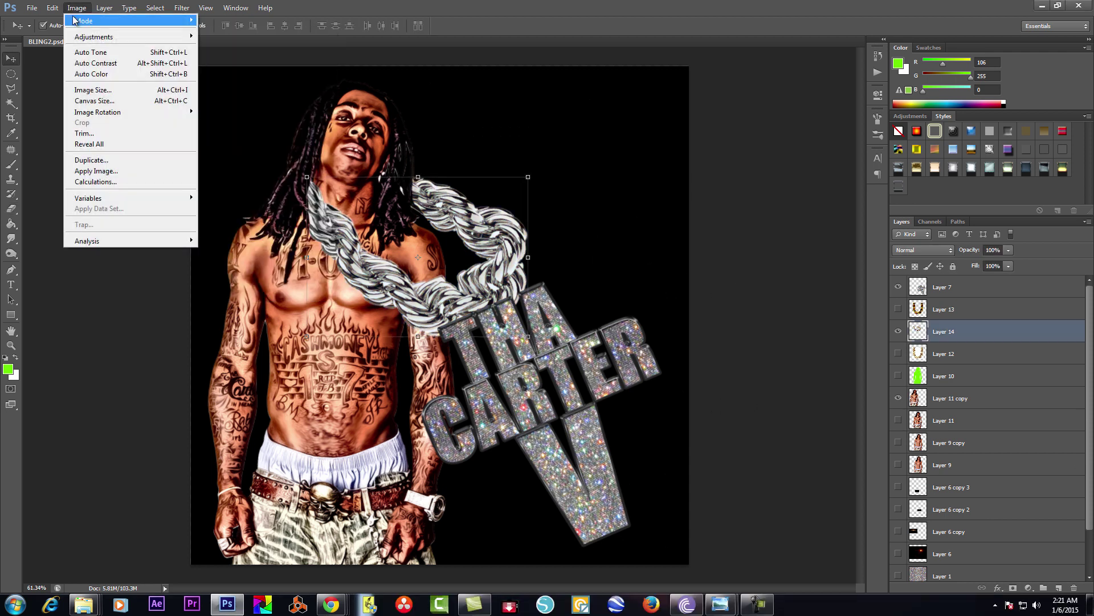
{"action": "left_click", "coordinate": [222, 49]}
{"action": "left_click_drag", "start_coordinate": [994, 243], "coordinate": [878, 243]}
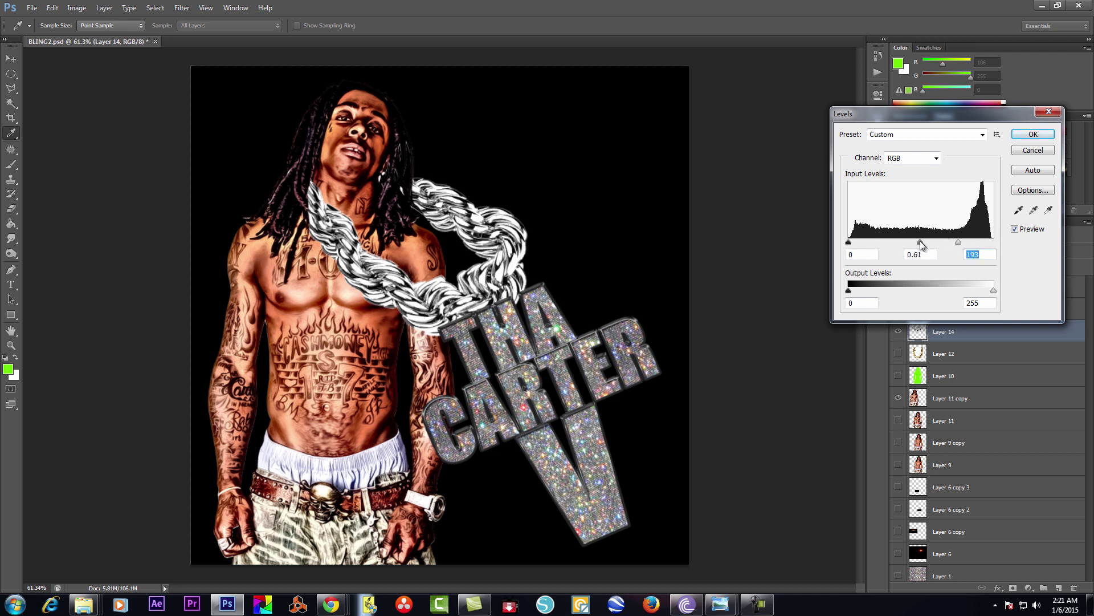
{"action": "key", "text": "Return"}
{"action": "scroll", "coordinate": [735, 290], "scroll_direction": "down", "scroll_amount": 1, "text": "alt"}
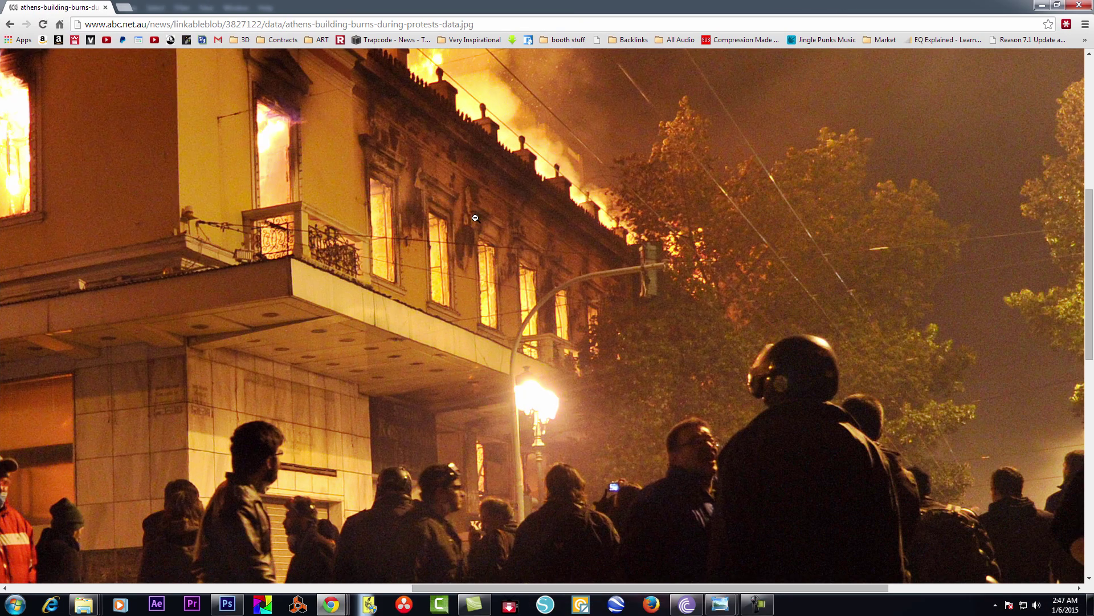
Copy the burning building photo from the browser and paste it into the cover
{"action": "left_click", "coordinate": [475, 218]}
{"action": "right_click", "coordinate": [516, 228]}
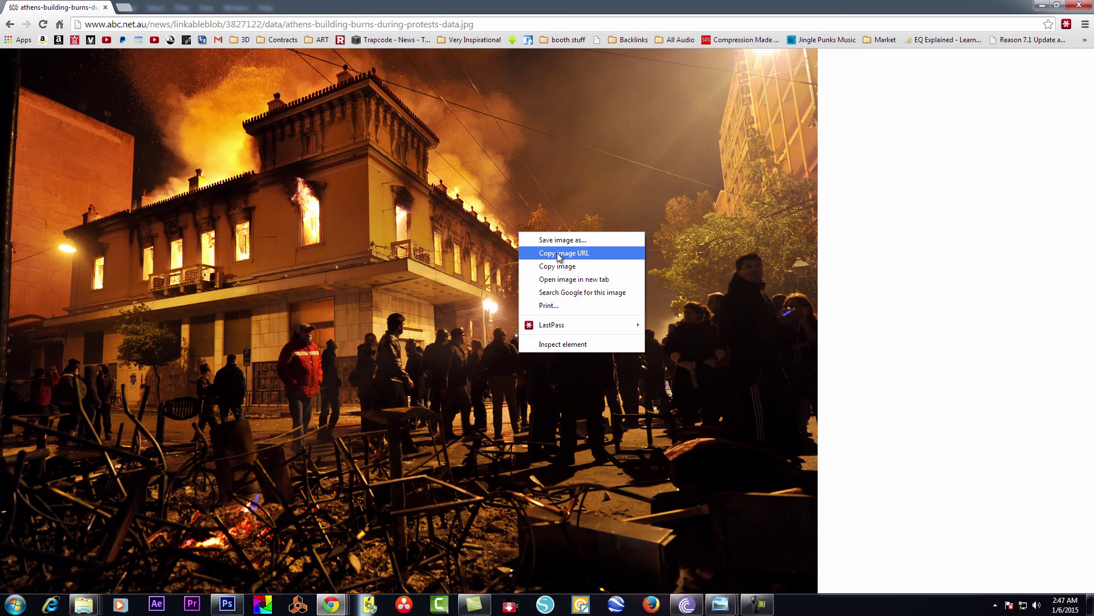
{"action": "left_click", "coordinate": [570, 264]}
{"action": "left_click", "coordinate": [1042, 5]}
{"action": "left_click", "coordinate": [51, 8]}
{"action": "left_click", "coordinate": [68, 114]}
Shrink the fire photo and move it to the right
{"action": "key", "text": "ctrl+t"}
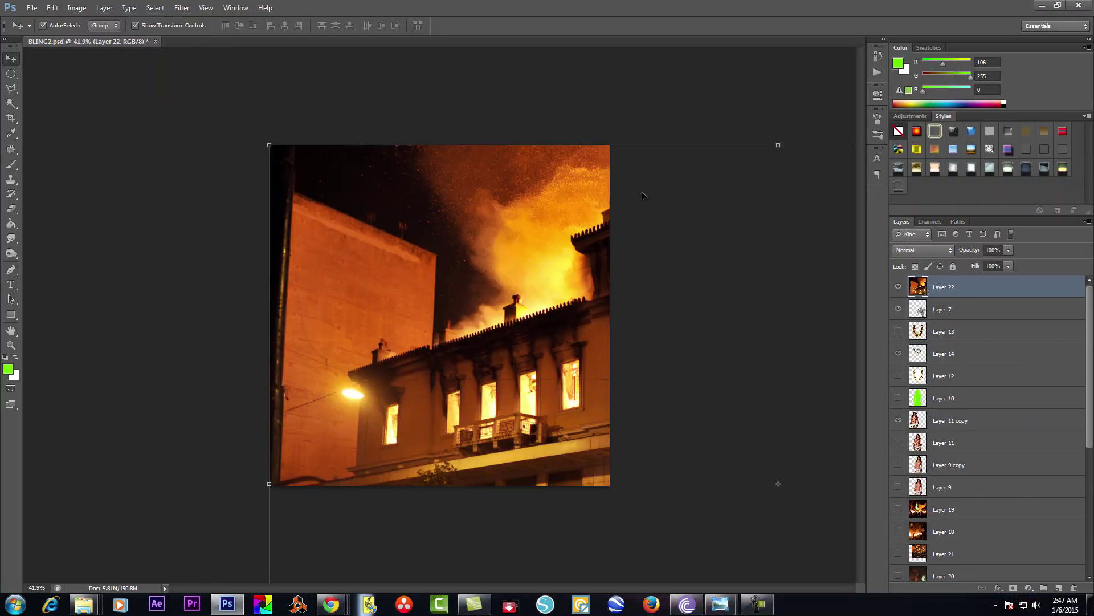
{"action": "left_click_drag", "start_coordinate": [777, 479], "coordinate": [604, 339]}
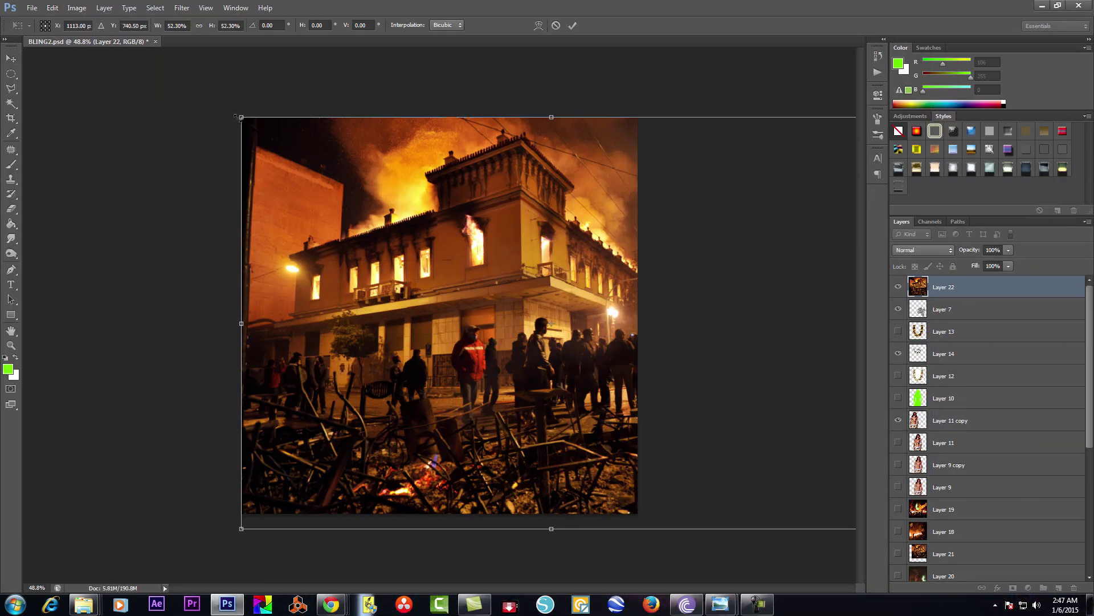
{"action": "left_click_drag", "start_coordinate": [242, 117], "coordinate": [428, 154]}
{"action": "left_click_drag", "start_coordinate": [749, 345], "coordinate": [712, 303]}
{"action": "key", "text": "Return"}
Place the fire layer below the man, scaled to about 91% and narrowed
{"action": "left_click_drag", "start_coordinate": [943, 287], "coordinate": [943, 490]}
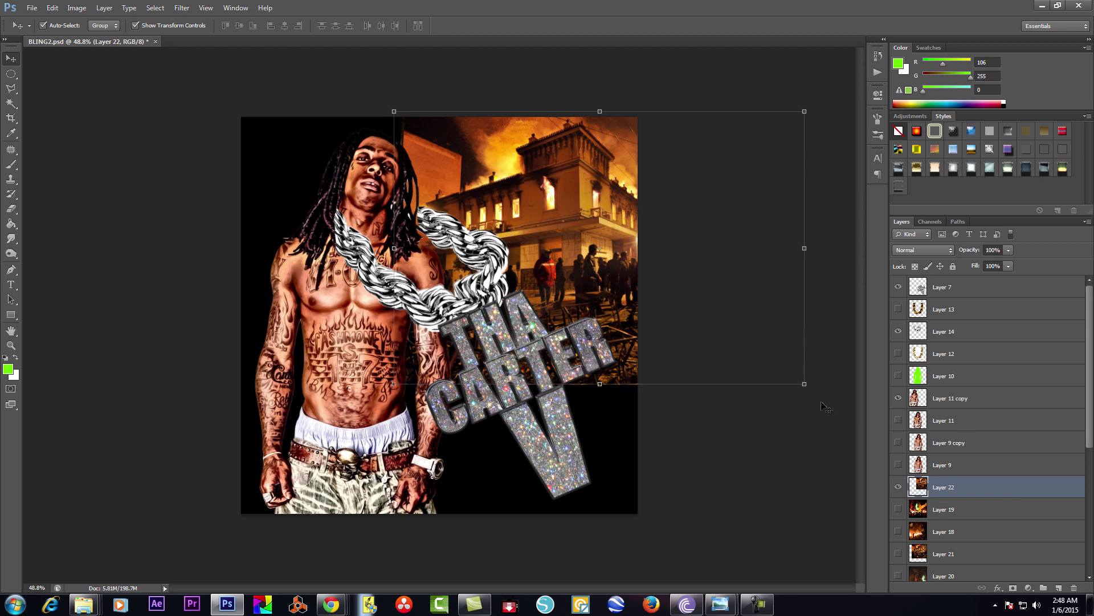
{"action": "left_click_drag", "start_coordinate": [804, 384], "coordinate": [770, 358]}
{"action": "left_click_drag", "start_coordinate": [621, 244], "coordinate": [603, 295]}
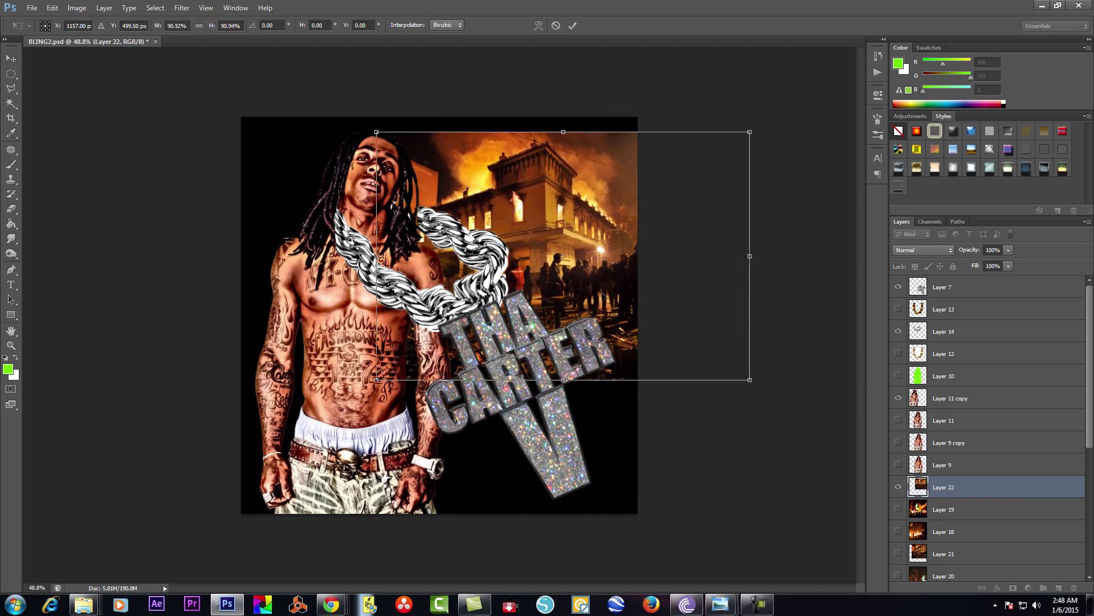
{"action": "left_click_drag", "start_coordinate": [750, 256], "coordinate": [721, 256]}
{"action": "key", "text": "Return"}
Darken the fire photo's shadows with Levels
{"action": "left_click", "coordinate": [76, 8]}
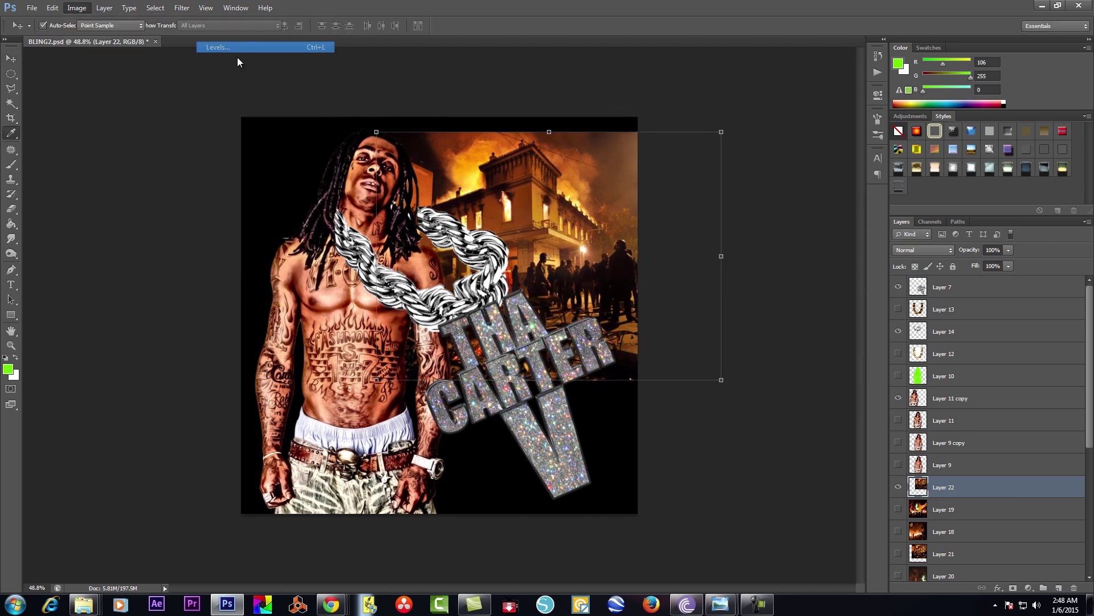
{"action": "left_click_drag", "start_coordinate": [849, 243], "coordinate": [863, 244]}
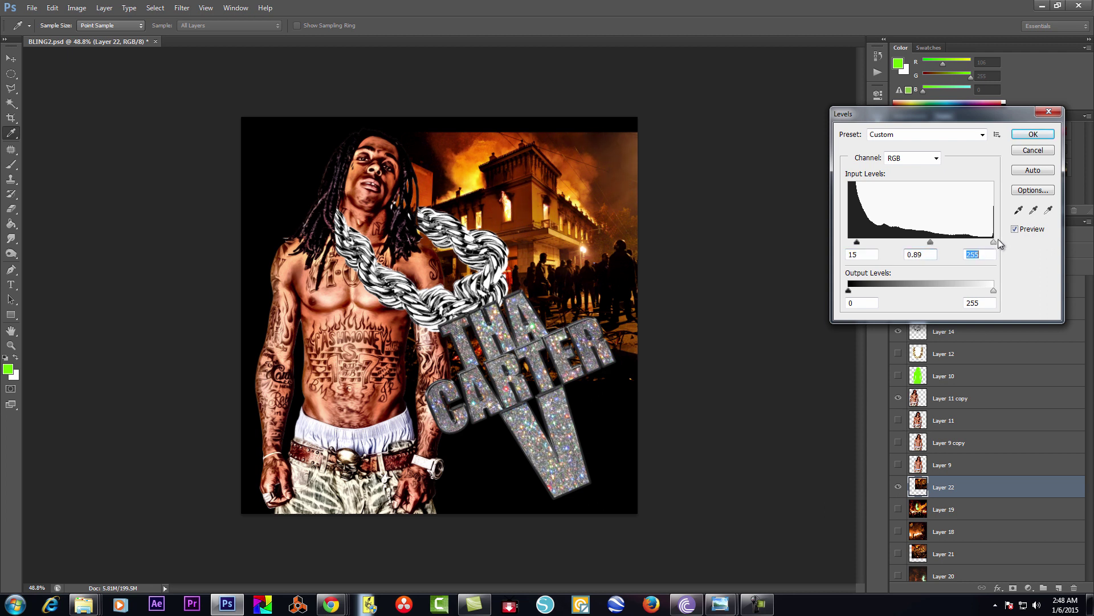
{"action": "left_click", "coordinate": [1033, 134]}
Erase the fire photo's upper-right edge with a large splatter brush
{"action": "left_click", "coordinate": [11, 209]}
{"action": "left_click", "coordinate": [57, 25]}
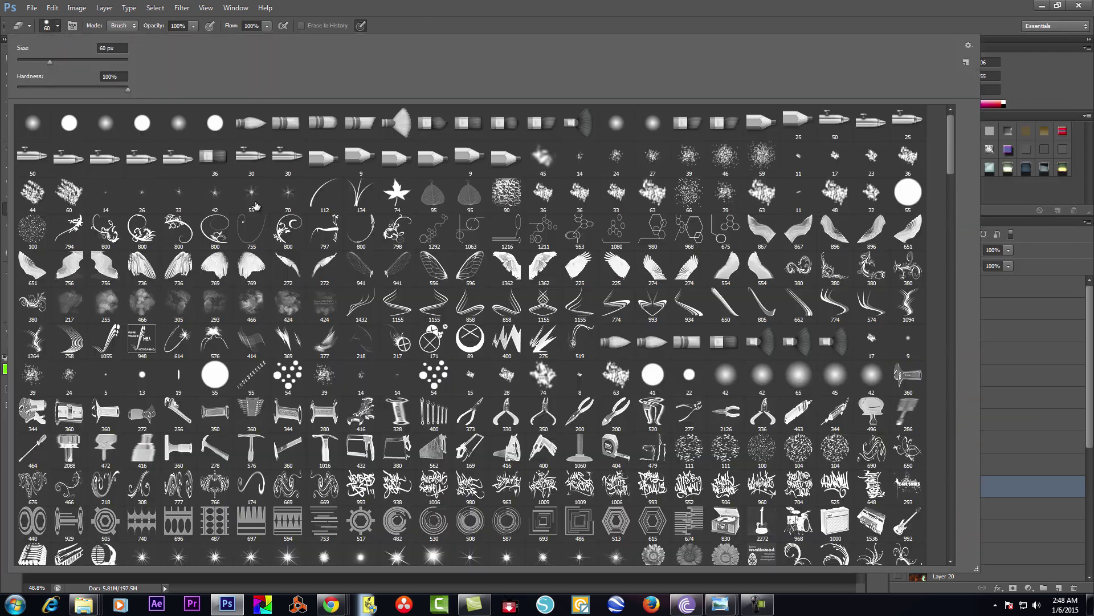
{"action": "double_click", "coordinate": [255, 205]}
{"action": "mouse_move", "coordinate": [648, 155]}
{"action": "left_mouse_down"}
{"action": "mouse_move", "coordinate": [568, 91]}
{"action": "mouse_move", "coordinate": [415, 114]}
{"action": "left_mouse_up"}
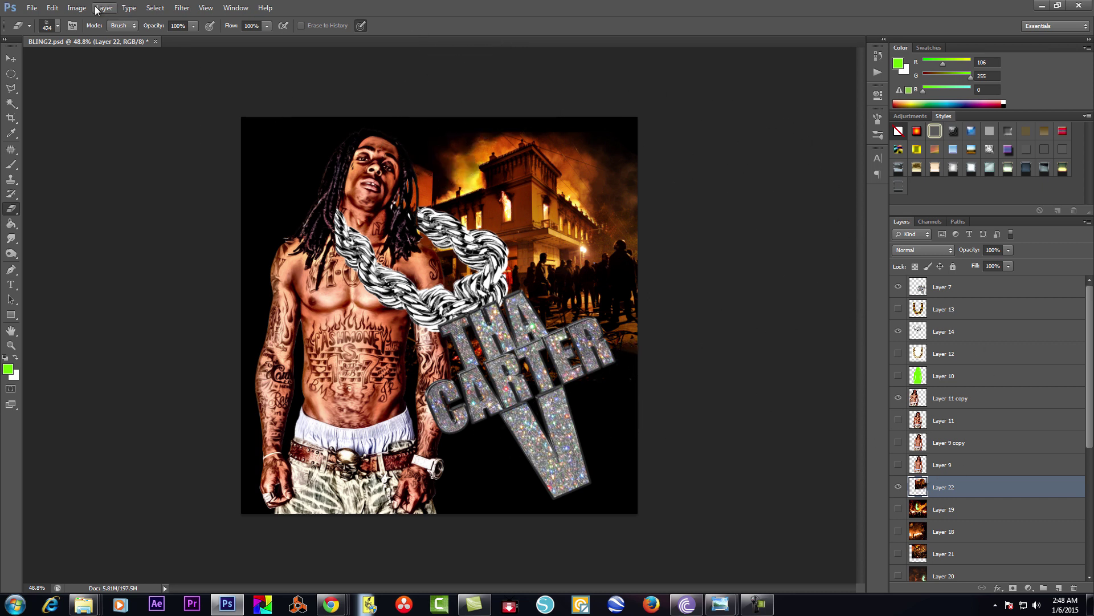
Boost the fire's Vibrance and run Topaz Detail on the cover
{"action": "left_click", "coordinate": [76, 8]}
{"action": "left_click", "coordinate": [228, 97]}
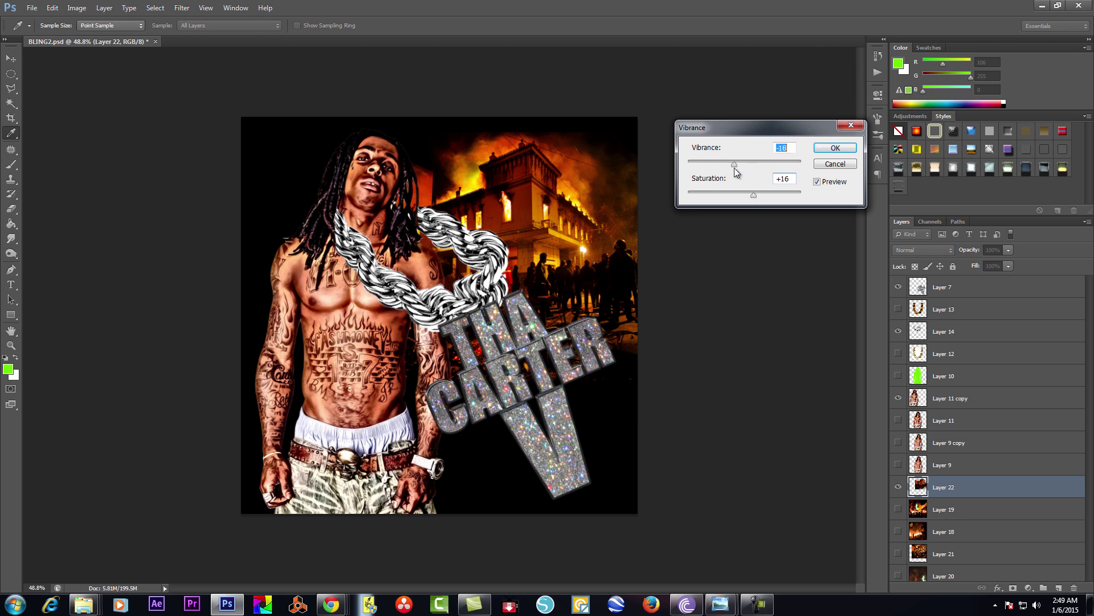
{"action": "left_click", "coordinate": [835, 148]}
{"action": "scroll", "coordinate": [804, 250], "scroll_direction": "up", "scroll_amount": 2}
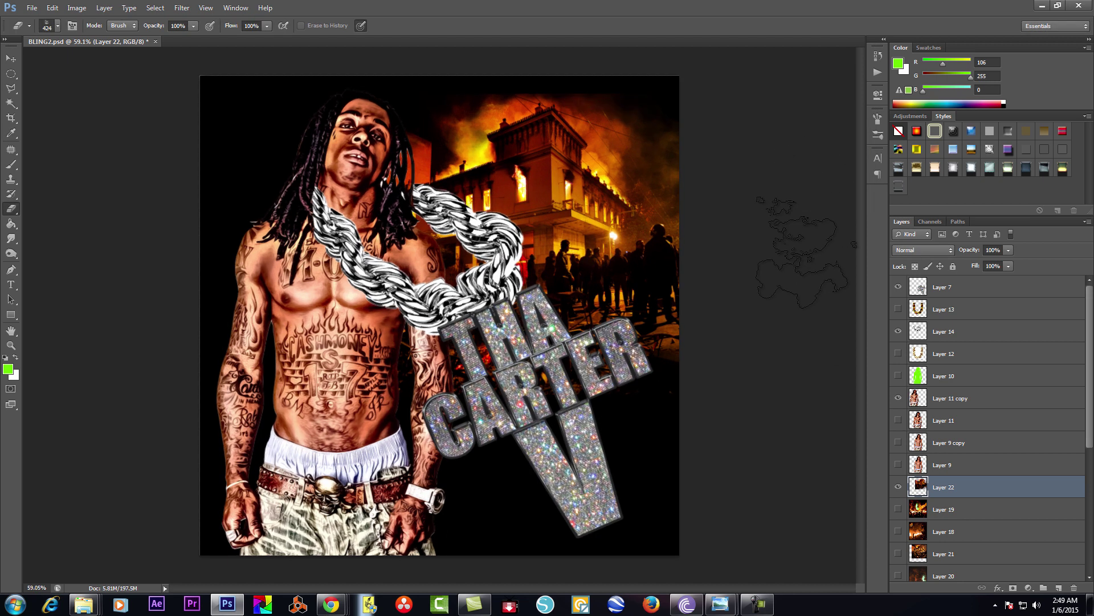
{"action": "left_click", "coordinate": [182, 8]}
{"action": "left_click", "coordinate": [377, 336]}
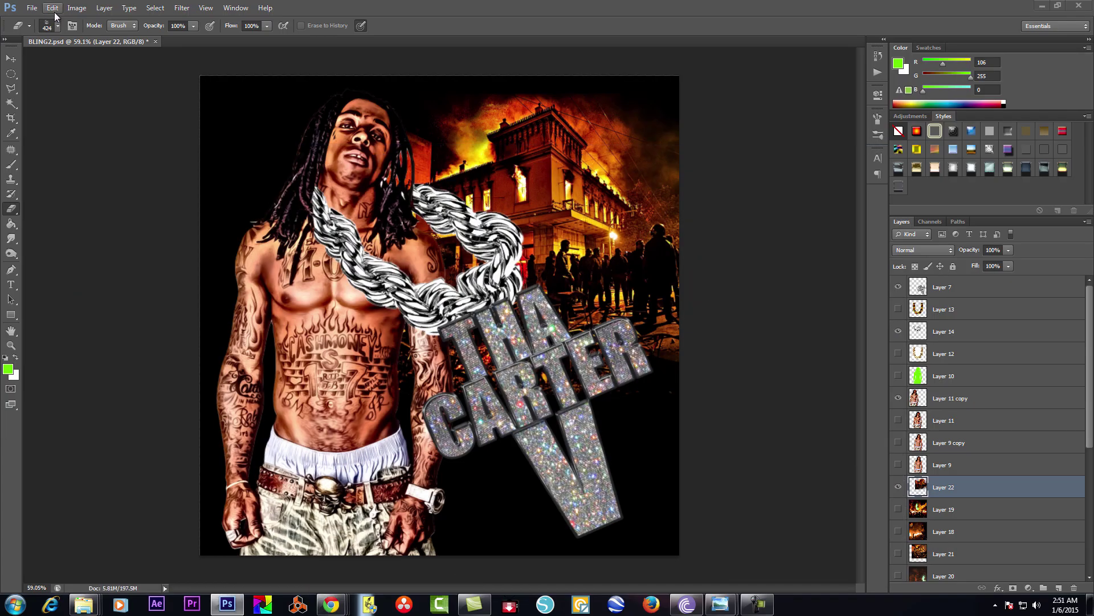
Paste the cloud image and shrink it into the top-left corner
{"action": "left_click", "coordinate": [52, 8]}
{"action": "left_click", "coordinate": [66, 114]}
{"action": "key", "text": "ctrl+t"}
{"action": "key", "text": "ctrl+0"}
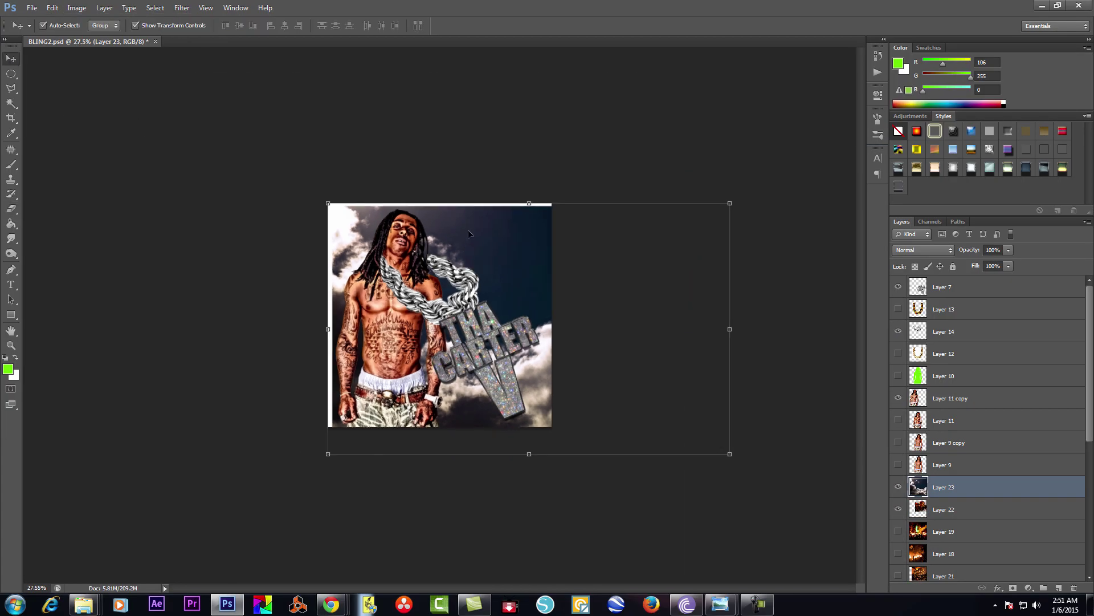
{"action": "left_click_drag", "start_coordinate": [734, 457], "coordinate": [448, 279]}
{"action": "key", "text": "ctrl+0"}
{"action": "key", "text": "Return"}
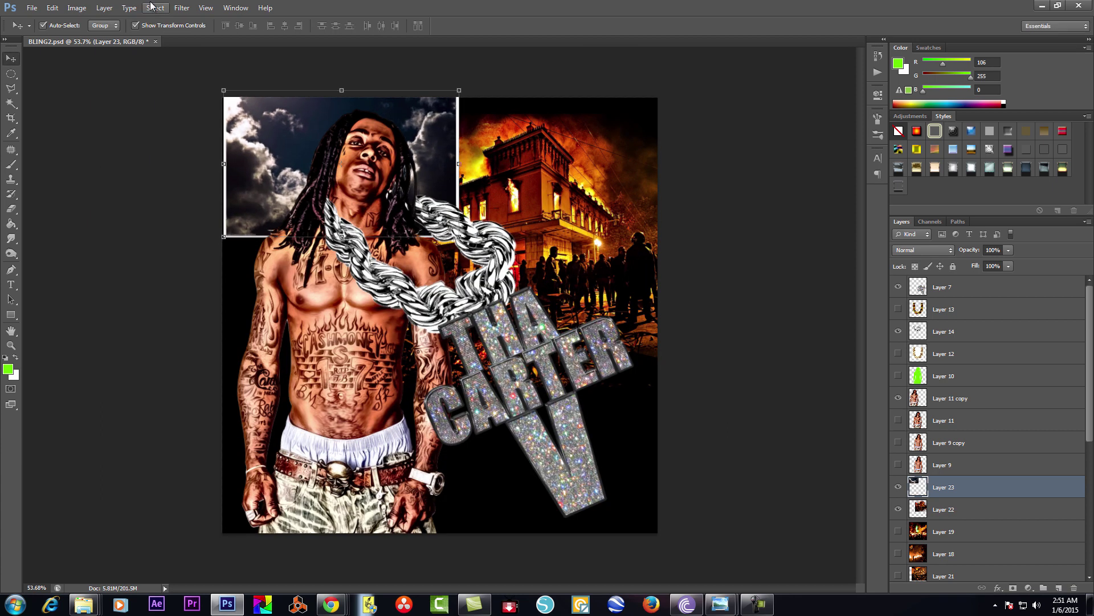
Flip the clouds and erase their right edge and left white strip
{"action": "left_click", "coordinate": [52, 8]}
{"action": "left_click", "coordinate": [240, 327]}
{"action": "left_click", "coordinate": [11, 209]}
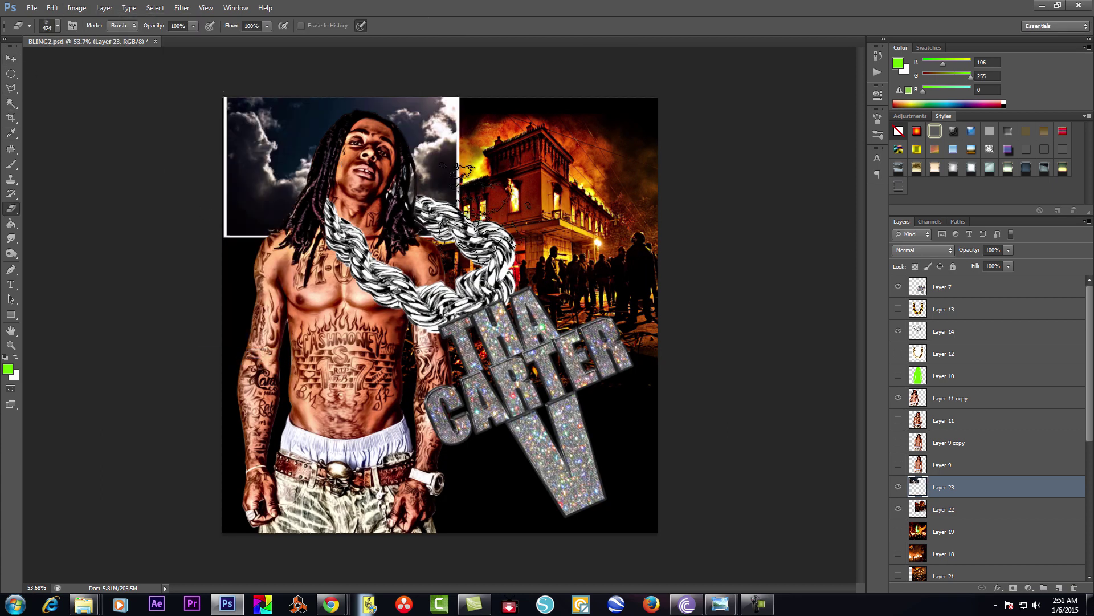
{"action": "left_click_drag", "start_coordinate": [473, 245], "coordinate": [456, 97]}
{"action": "left_click_drag", "start_coordinate": [239, 211], "coordinate": [198, 168]}
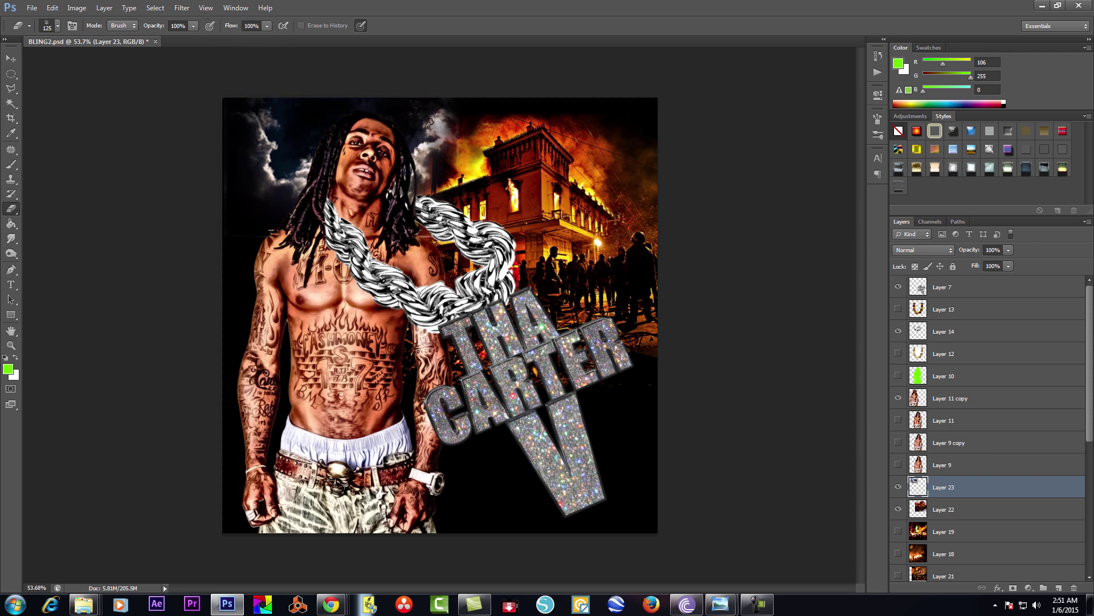
Colorize the clouds with Hue/Saturation to a fully saturated orange tint
{"action": "left_click", "coordinate": [77, 8]}
{"action": "mouse_move", "coordinate": [94, 37]}
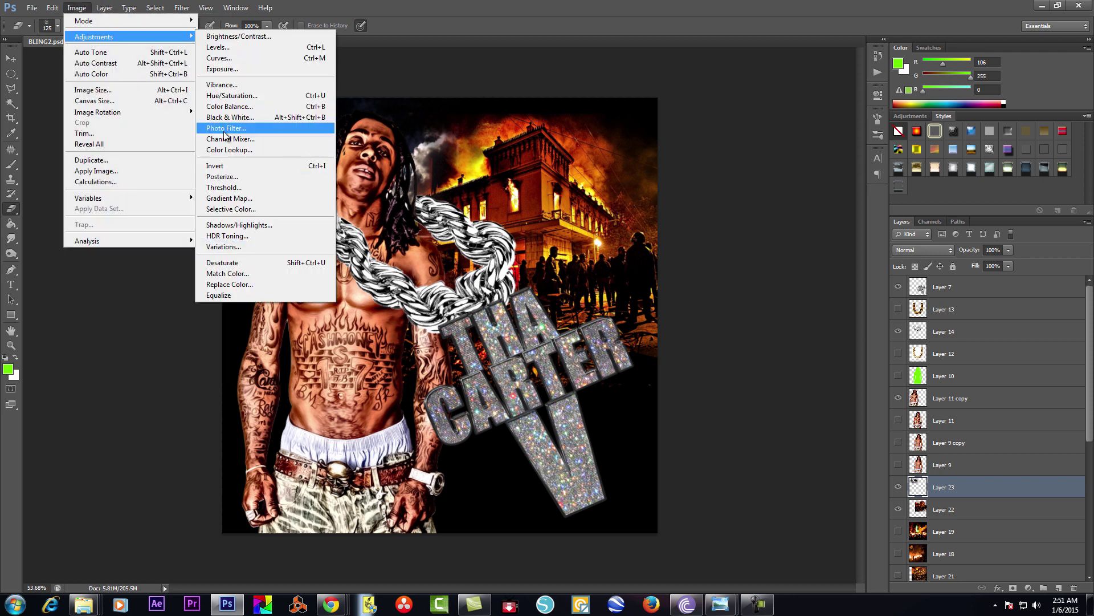
{"action": "left_click", "coordinate": [228, 99]}
{"action": "left_click", "coordinate": [835, 273]}
{"action": "left_click_drag", "start_coordinate": [693, 210], "coordinate": [752, 212]}
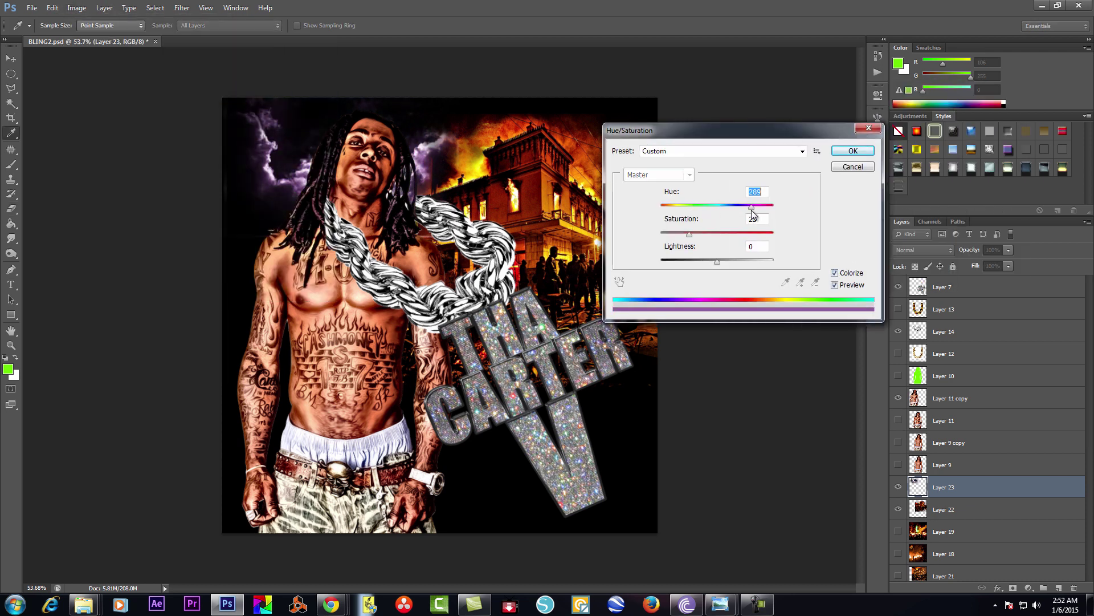
{"action": "left_click_drag", "start_coordinate": [690, 234], "coordinate": [724, 233]}
{"action": "left_click_drag", "start_coordinate": [661, 206], "coordinate": [667, 206]}
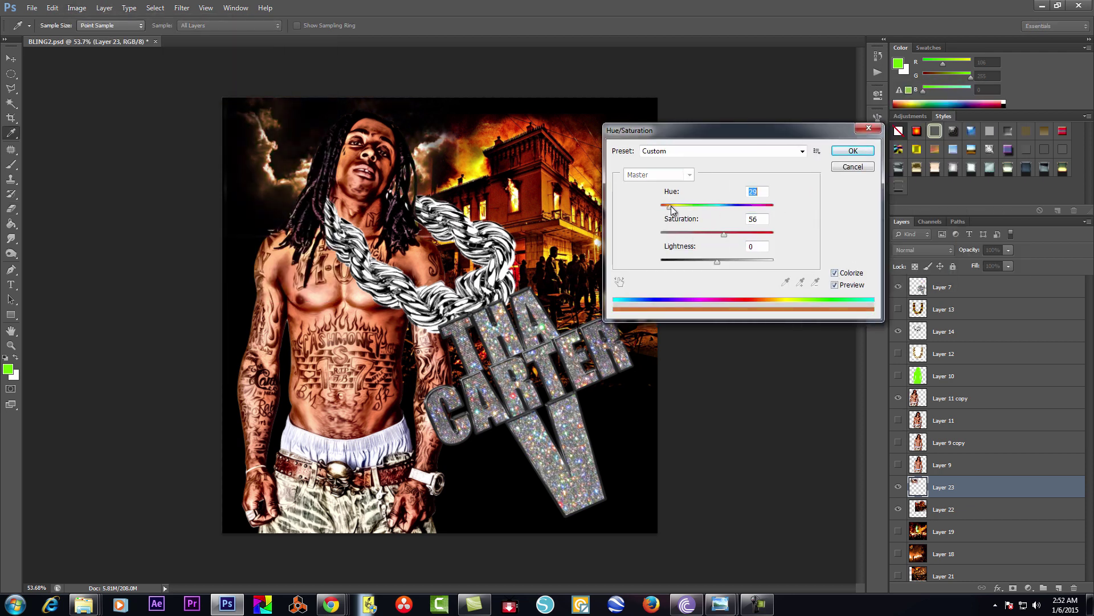
{"action": "left_click_drag", "start_coordinate": [724, 234], "coordinate": [774, 233]}
{"action": "left_click_drag", "start_coordinate": [717, 262], "coordinate": [724, 261]}
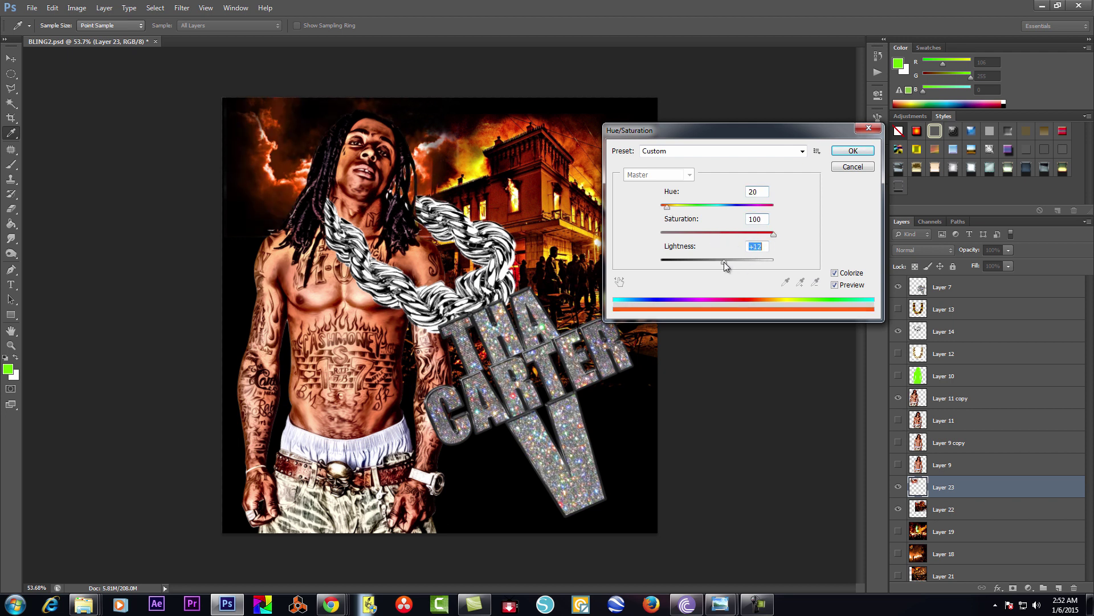
{"action": "key", "text": "Return"}
Raise the clouds' saturation to +66 and add a Vibrance boost
{"action": "key", "text": "e"}
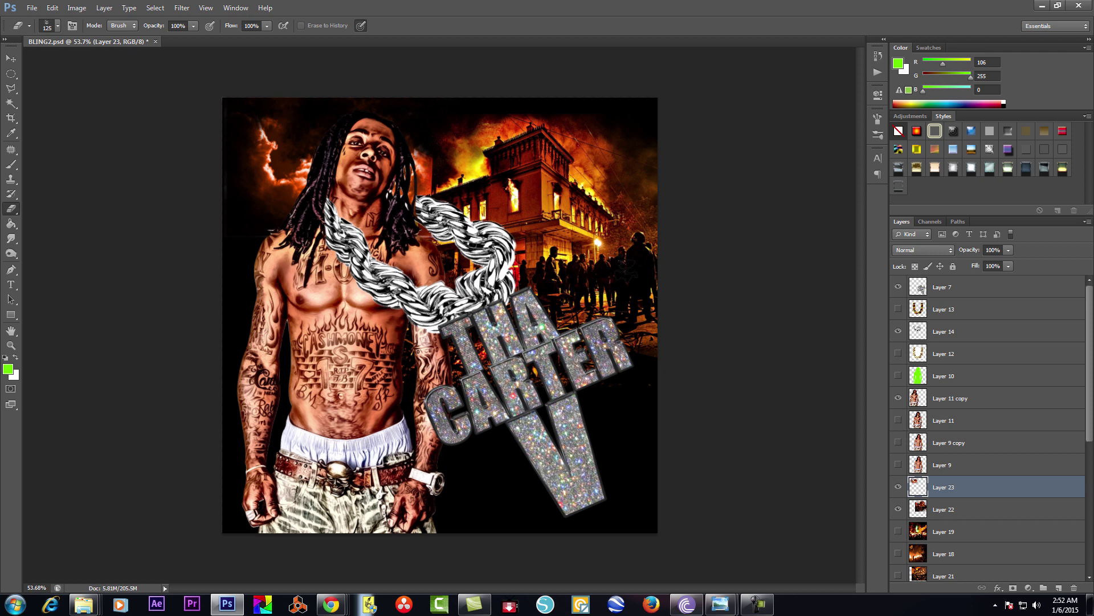
{"action": "left_click", "coordinate": [76, 8]}
{"action": "left_click", "coordinate": [240, 114]}
{"action": "left_click_drag", "start_coordinate": [717, 233], "coordinate": [755, 233]}
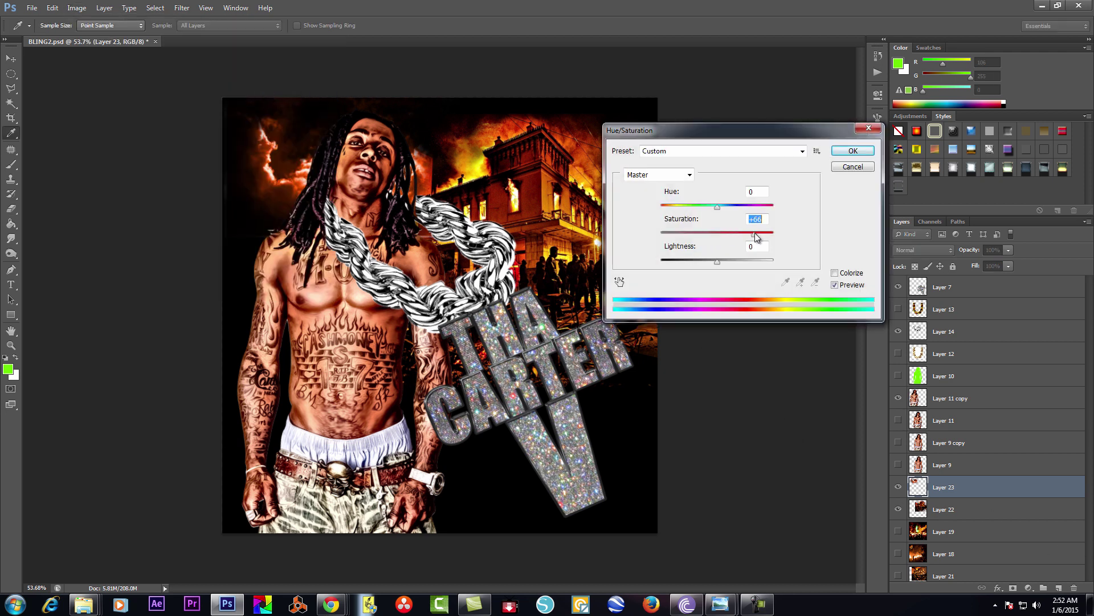
{"action": "key", "text": "Return"}
{"action": "left_click", "coordinate": [77, 8]}
{"action": "left_click", "coordinate": [228, 94]}
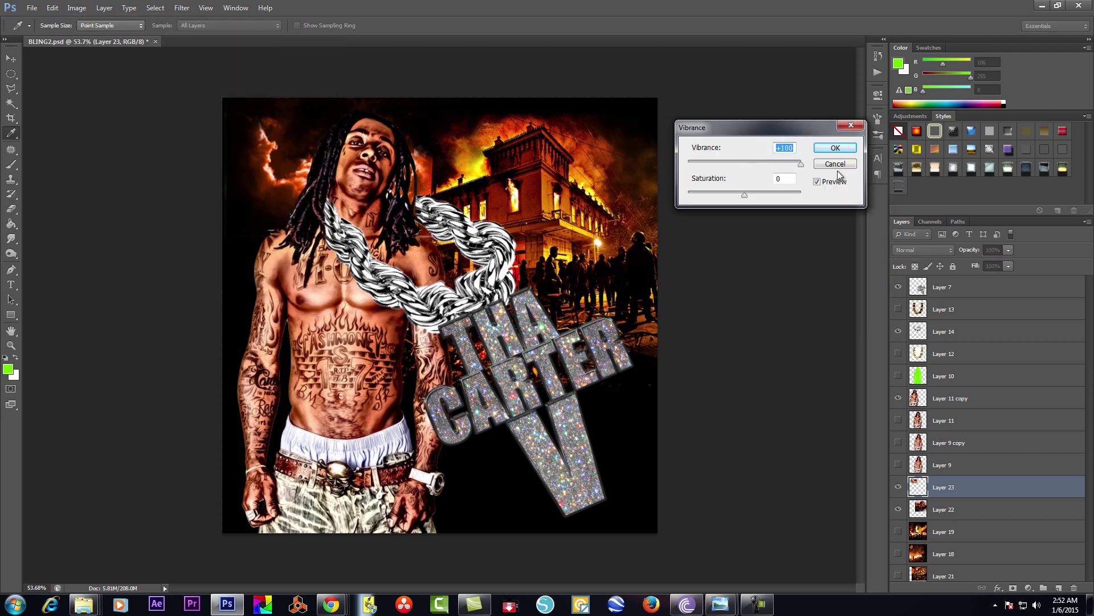
{"action": "key", "text": "Return"}
Set the foreground painting colour to white
{"action": "key", "text": "e"}
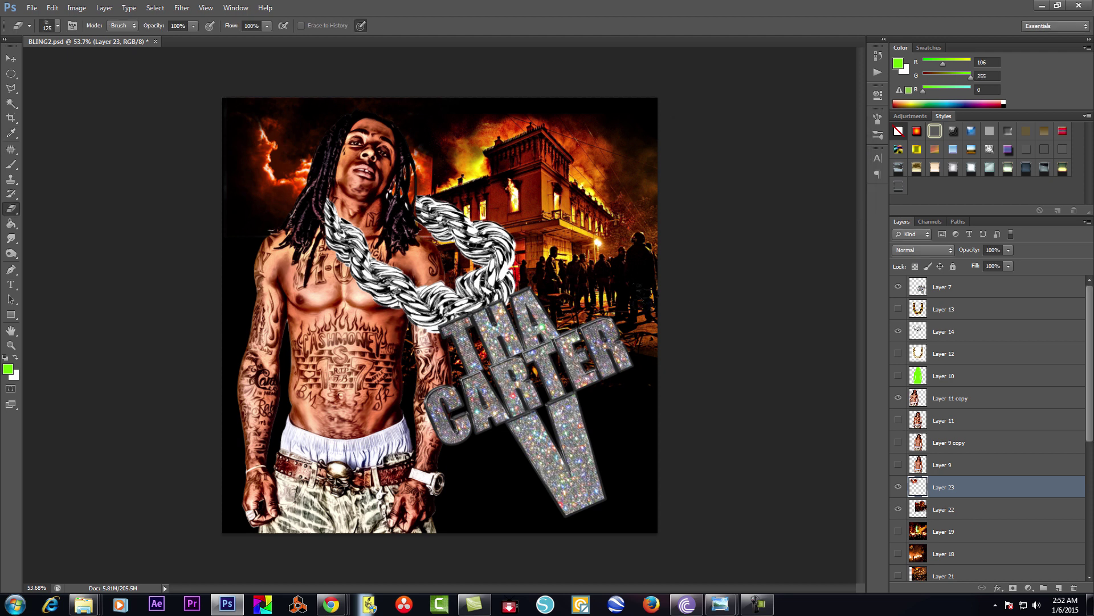
{"action": "left_click", "coordinate": [8, 368]}
{"action": "left_click", "coordinate": [631, 89]}
{"action": "left_click", "coordinate": [912, 93]}
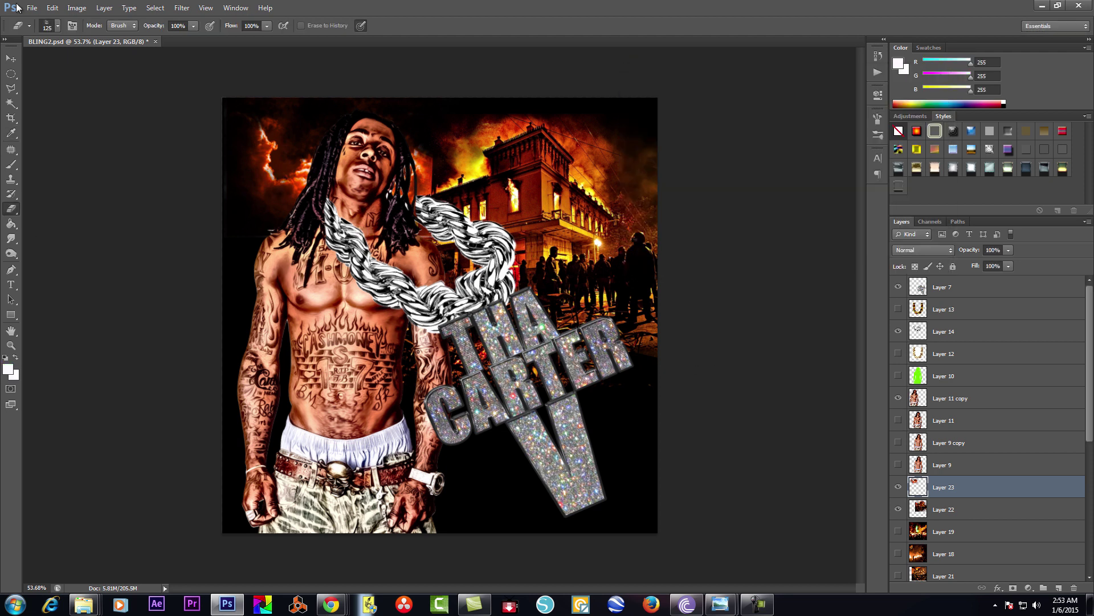
Choose the large cloud-shaped brush and make it smaller
{"action": "left_click", "coordinate": [11, 165]}
{"action": "right_click", "coordinate": [259, 163]}
{"action": "double_click", "coordinate": [259, 163]}
{"action": "key", "text": "bracketleft"}
{"action": "key", "text": "bracketleft"}
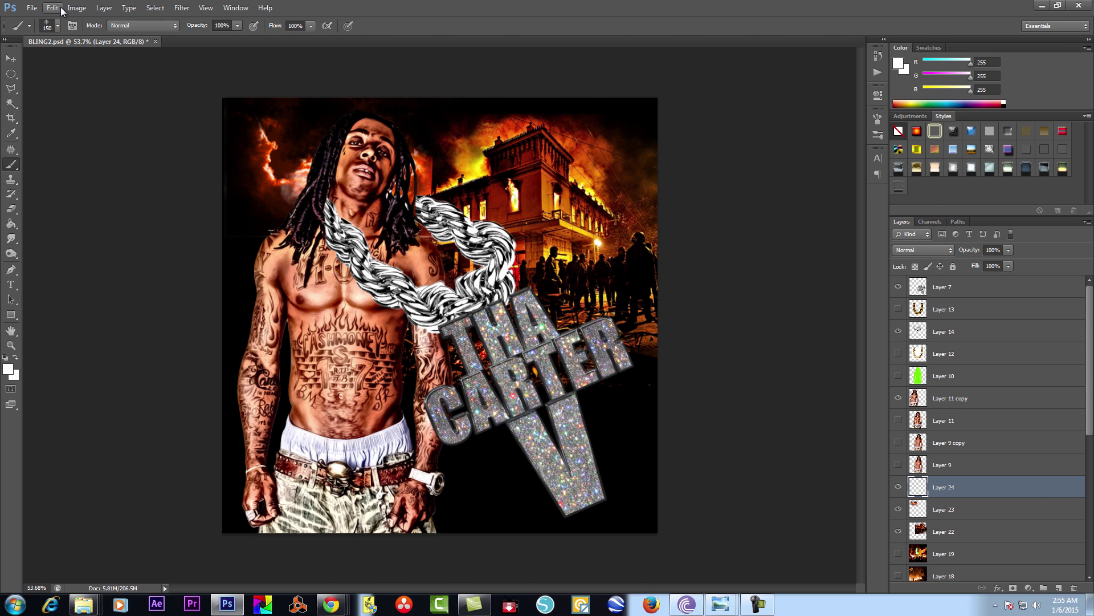
Paste the fire image as a top layer and enlarge it over the lower canvas
{"action": "left_click", "coordinate": [52, 8]}
{"action": "left_click", "coordinate": [62, 115]}
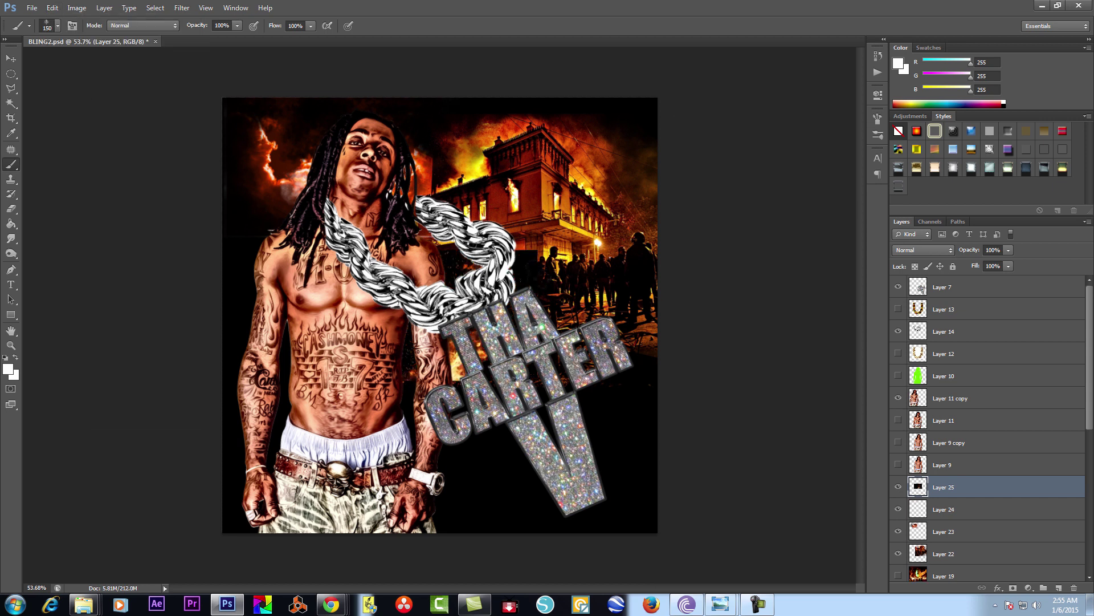
{"action": "left_click_drag", "start_coordinate": [998, 326], "coordinate": [998, 285]}
{"action": "key", "text": "v"}
{"action": "key", "text": "ctrl+t"}
{"action": "left_click_drag", "start_coordinate": [539, 383], "coordinate": [729, 511]}
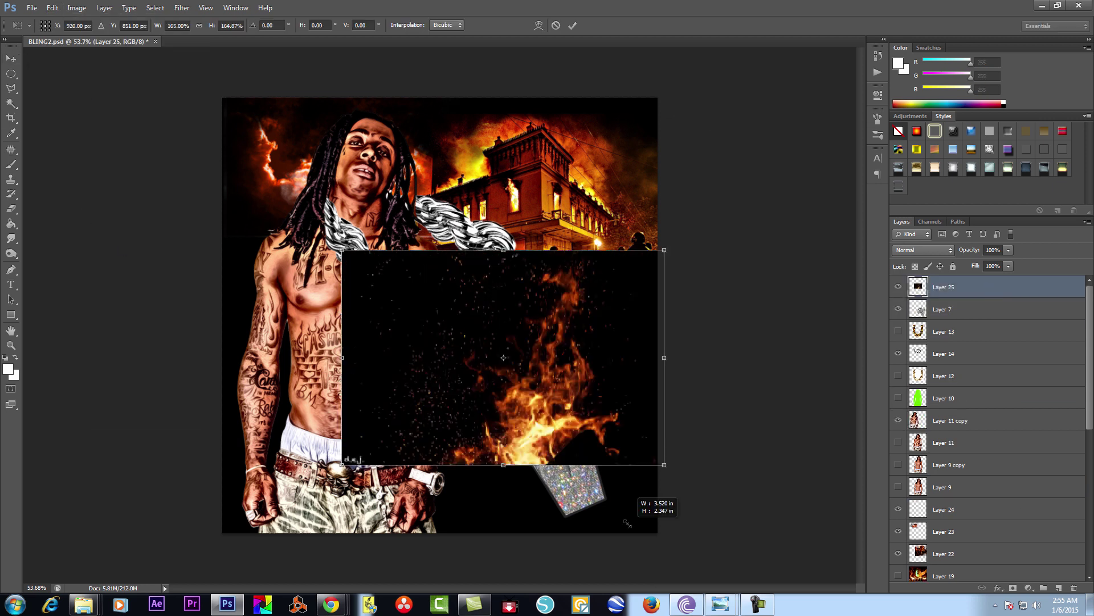
{"action": "mouse_move", "coordinate": [603, 424]}
{"action": "left_mouse_down"}
{"action": "mouse_move", "coordinate": [502, 407]}
{"action": "mouse_move", "coordinate": [474, 464]}
{"action": "left_mouse_up"}
{"action": "key", "text": "Return"}
Set the fire layer to Screen blend mode, moved up-left beneath the man
{"action": "left_click", "coordinate": [923, 250]}
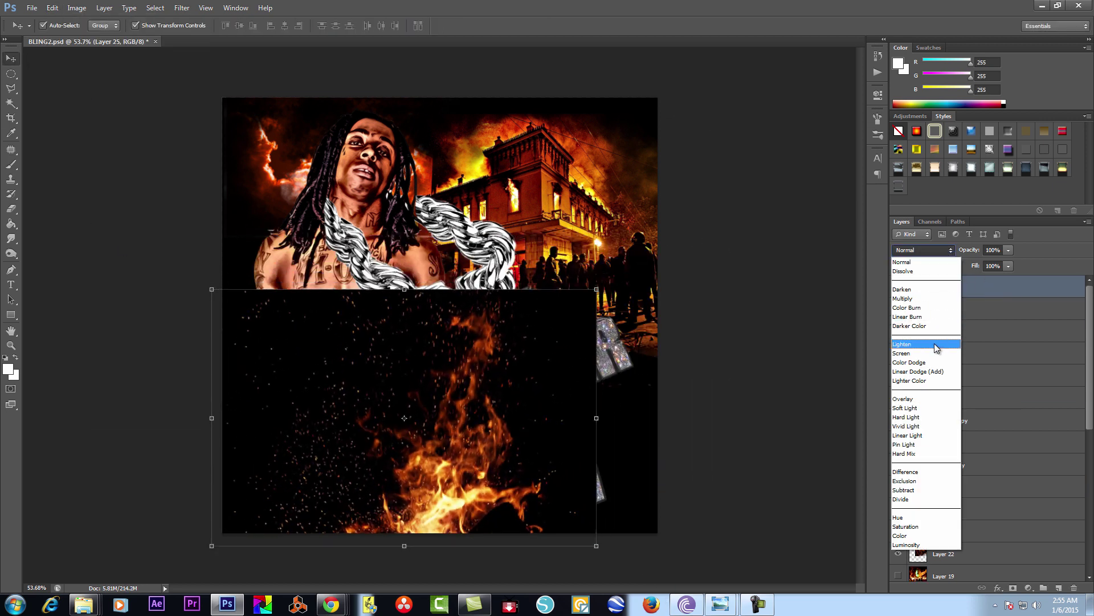
{"action": "left_click", "coordinate": [935, 344]}
{"action": "mouse_move", "coordinate": [230, 313]}
{"action": "left_mouse_down"}
{"action": "mouse_move", "coordinate": [51, 173]}
{"action": "mouse_move", "coordinate": [147, 260]}
{"action": "left_mouse_up"}
{"action": "left_click_drag", "start_coordinate": [987, 489], "coordinate": [988, 495]}
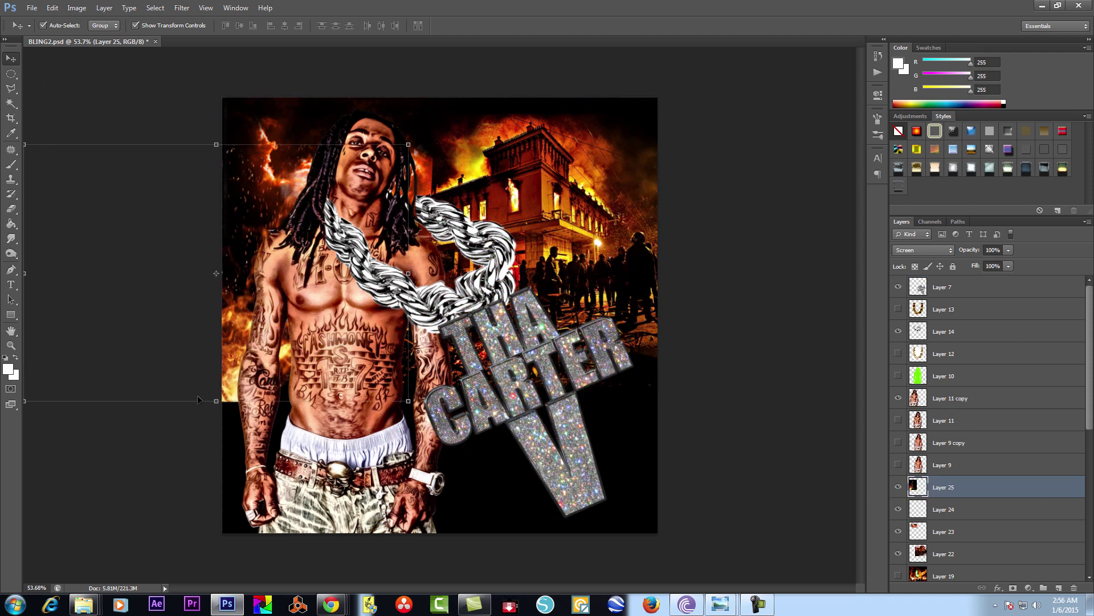
Scale and tilt the fire behind the man's left side, then duplicate it lower right
{"action": "key", "text": "ctrl+t"}
{"action": "left_click_drag", "start_coordinate": [137, 274], "coordinate": [110, 286]}
{"action": "left_click_drag", "start_coordinate": [240, 345], "coordinate": [227, 324]}
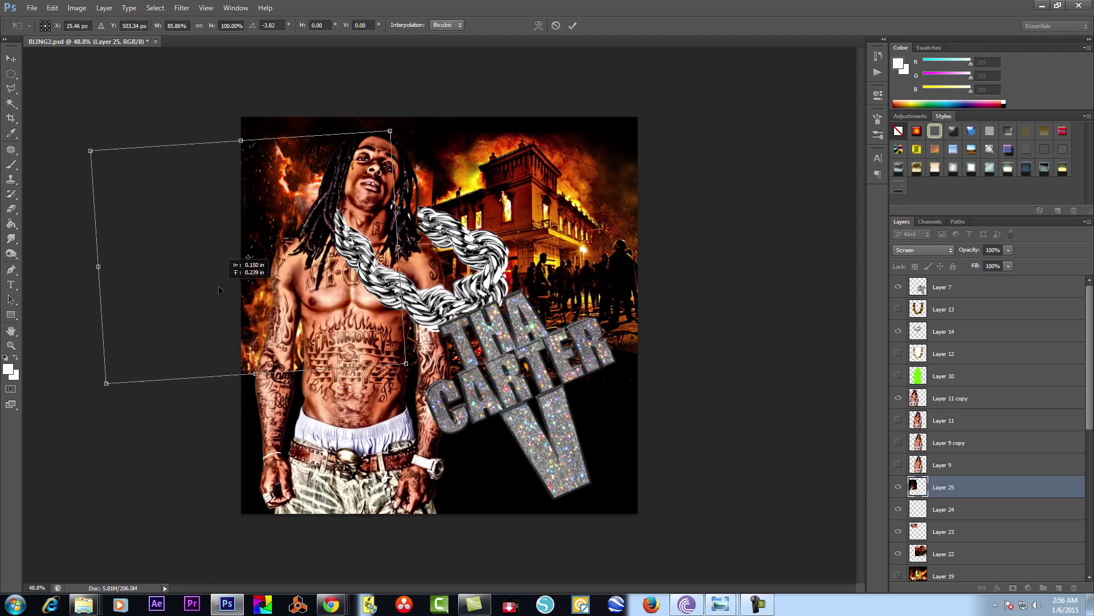
{"action": "left_click_drag", "start_coordinate": [422, 365], "coordinate": [428, 376]}
{"action": "key", "text": "Return"}
{"action": "key", "text": "ctrl+j"}
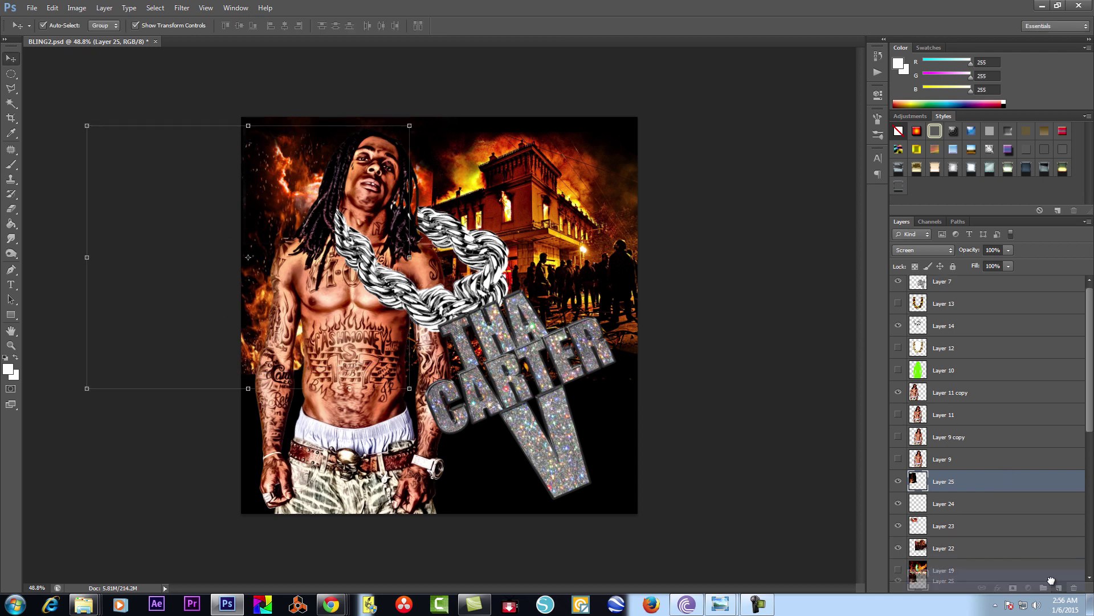
{"action": "left_click_drag", "start_coordinate": [261, 294], "coordinate": [600, 457]}
Paste the police car image and boost its shadows and highlights with Levels
{"action": "left_click", "coordinate": [674, 487]}
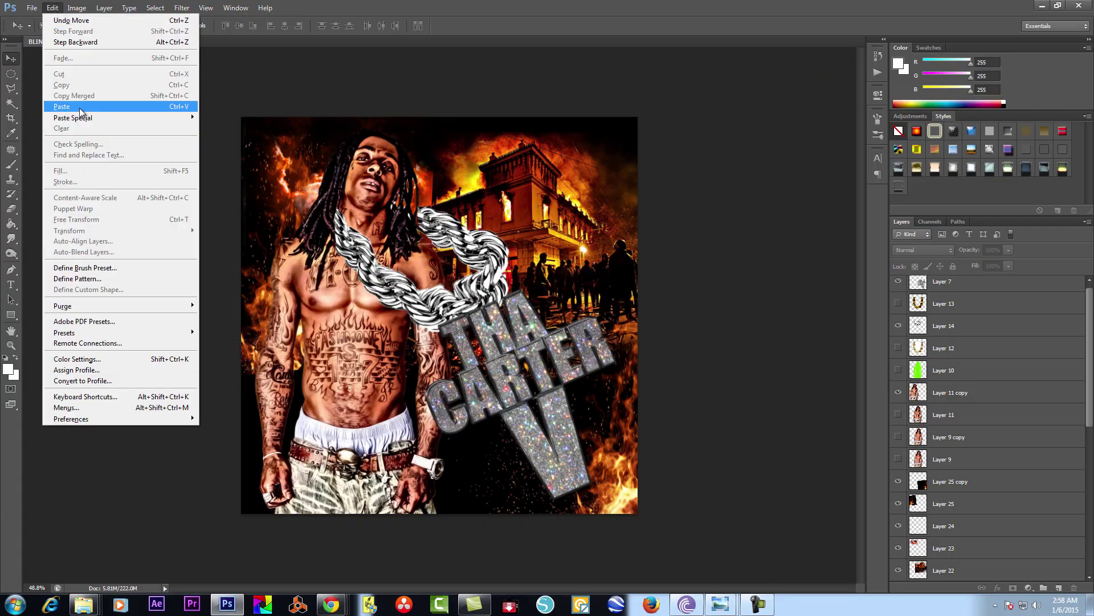
{"action": "left_click", "coordinate": [80, 106]}
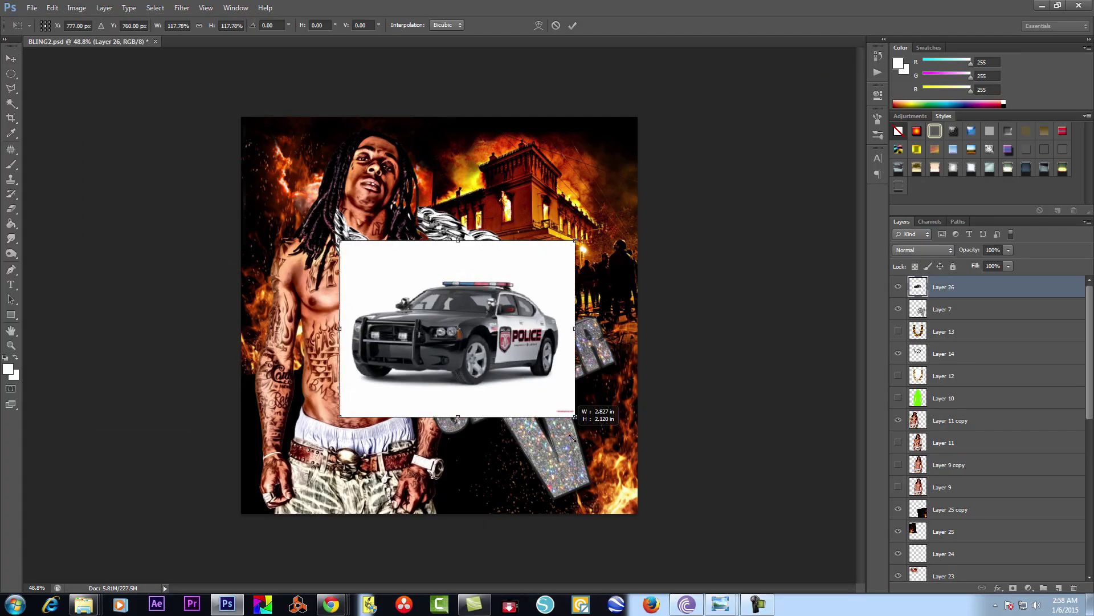
{"action": "left_click", "coordinate": [76, 7]}
{"action": "left_click", "coordinate": [228, 47]}
{"action": "left_click_drag", "start_coordinate": [848, 242], "coordinate": [859, 243]}
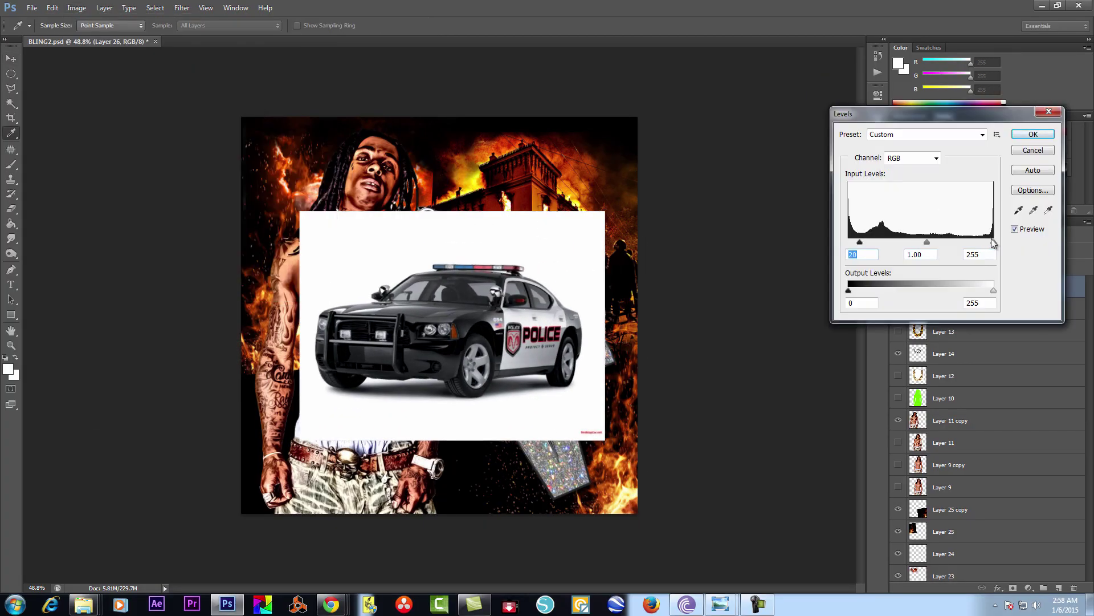
{"action": "left_click_drag", "start_coordinate": [994, 243], "coordinate": [928, 244]}
{"action": "key", "text": "Return"}
Remove the police car's white background with the Magic Eraser and apply Topaz Detail
{"action": "left_click", "coordinate": [11, 208]}
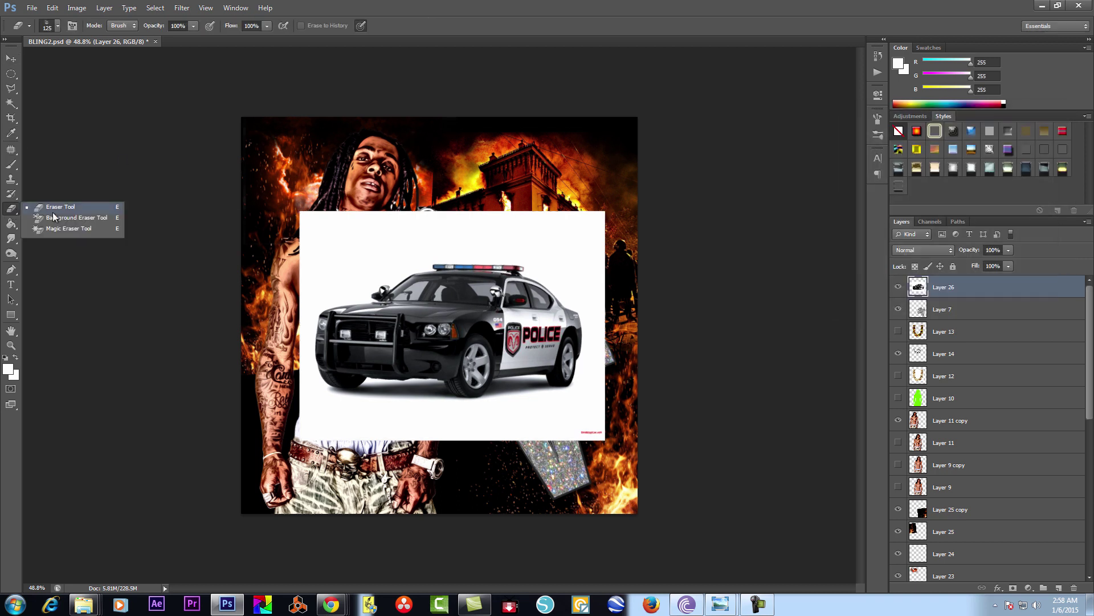
{"action": "left_click", "coordinate": [57, 230]}
{"action": "left_click", "coordinate": [358, 236]}
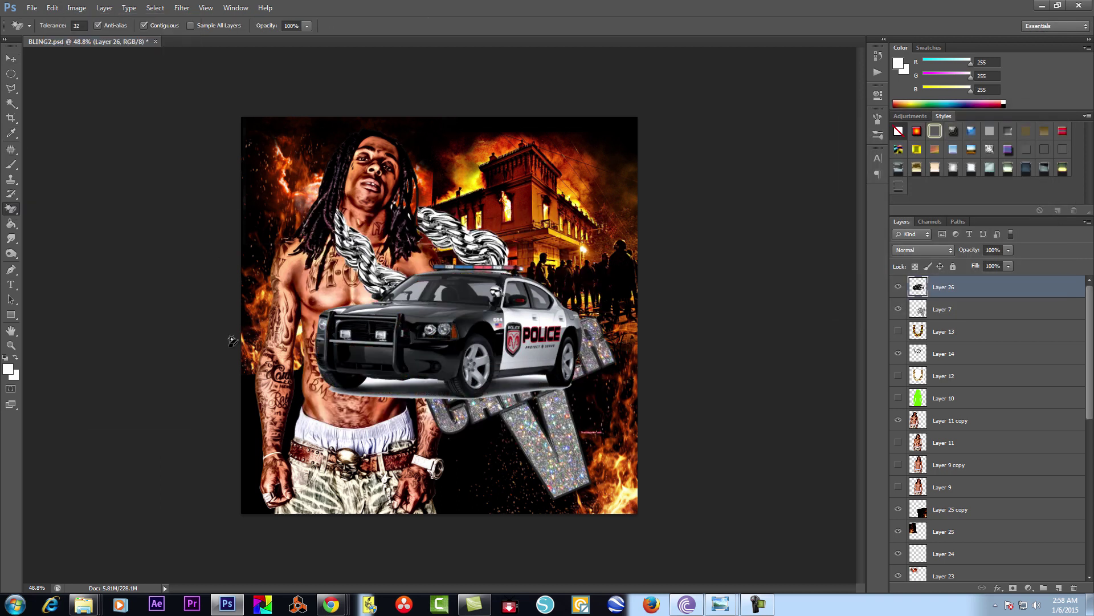
{"action": "left_click", "coordinate": [11, 58]}
{"action": "left_click", "coordinate": [182, 7]}
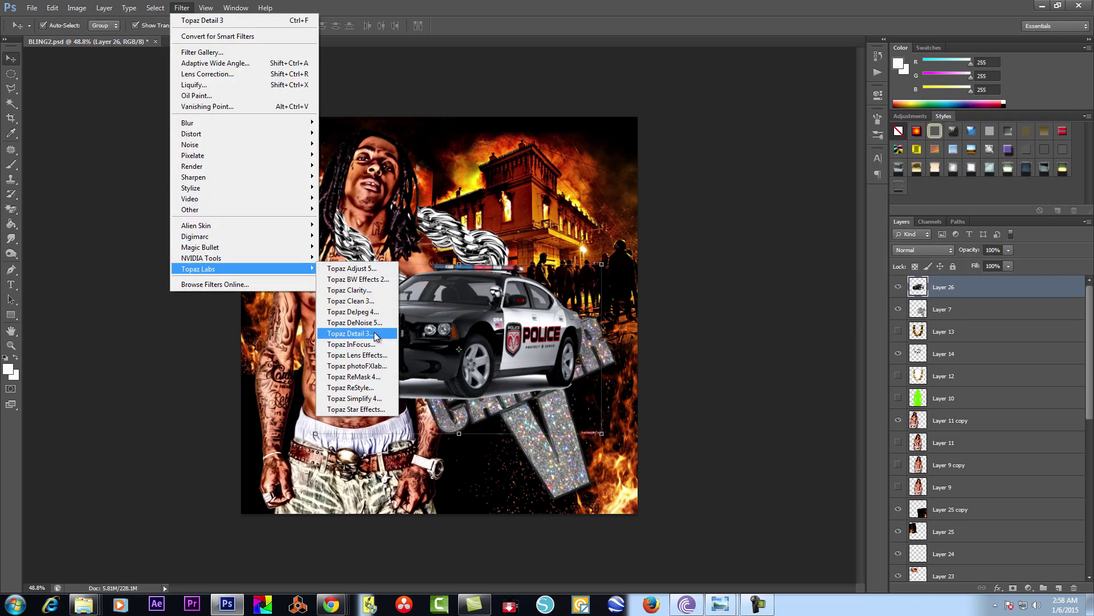
{"action": "left_click", "coordinate": [353, 334]}
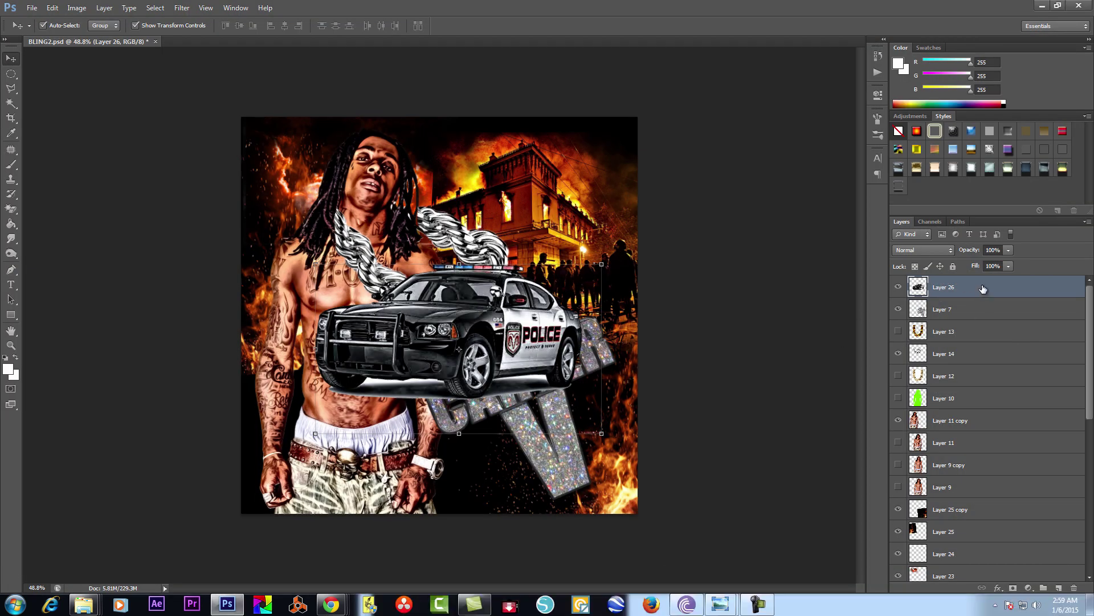
Move the police car layer beneath the man, shrunk and tucked at the right edge
{"action": "double_click", "coordinate": [983, 288]}
{"action": "left_click", "coordinate": [1031, 80]}
{"action": "left_click_drag", "start_coordinate": [1009, 292], "coordinate": [980, 492]}
{"action": "mouse_move", "coordinate": [599, 274]}
{"action": "left_mouse_down"}
{"action": "mouse_move", "coordinate": [787, 274]}
{"action": "mouse_move", "coordinate": [721, 297]}
{"action": "left_mouse_up"}
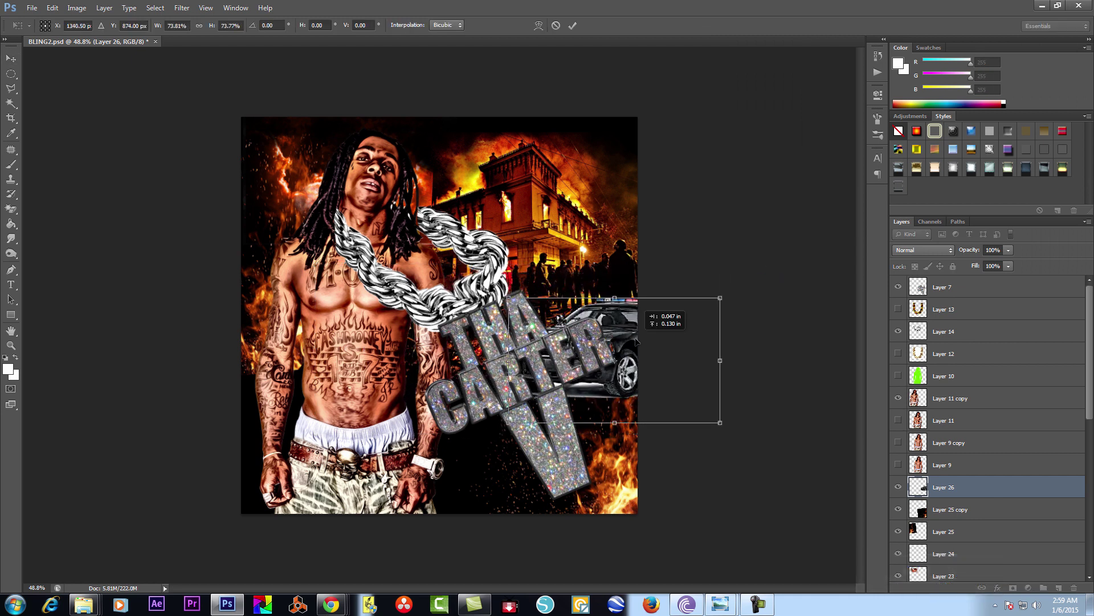
{"action": "left_click_drag", "start_coordinate": [655, 320], "coordinate": [621, 323]}
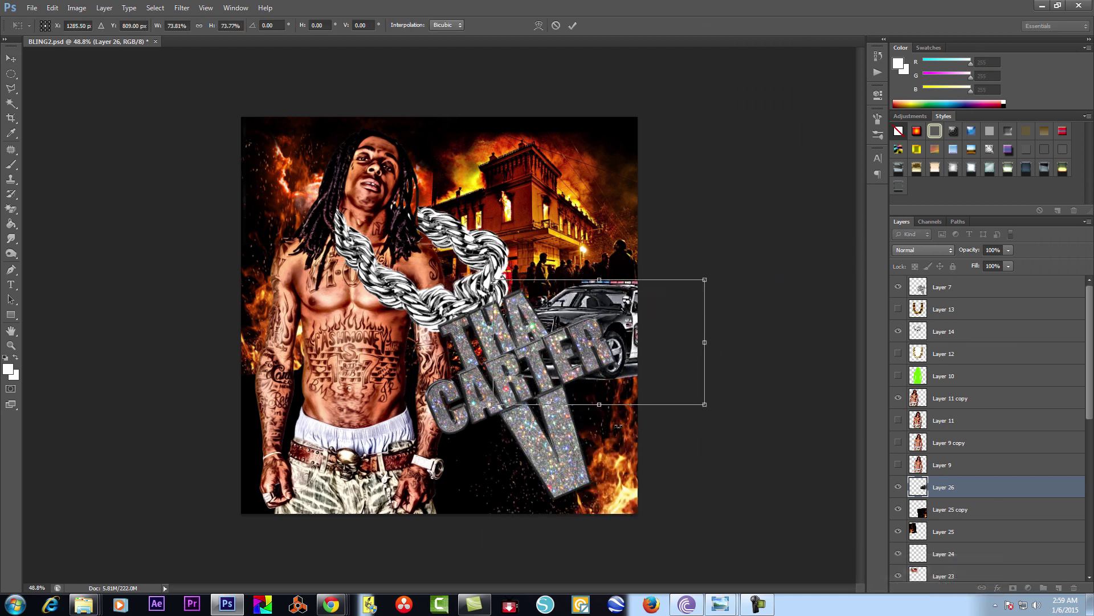
{"action": "key", "text": "Return"}
Darken the police car with a Levels adjustment
{"action": "key", "text": "alt+i"}
{"action": "key", "text": "a"}
{"action": "key", "text": "l"}
{"action": "left_click_drag", "start_coordinate": [849, 243], "coordinate": [947, 244]}
{"action": "key", "text": "Return"}
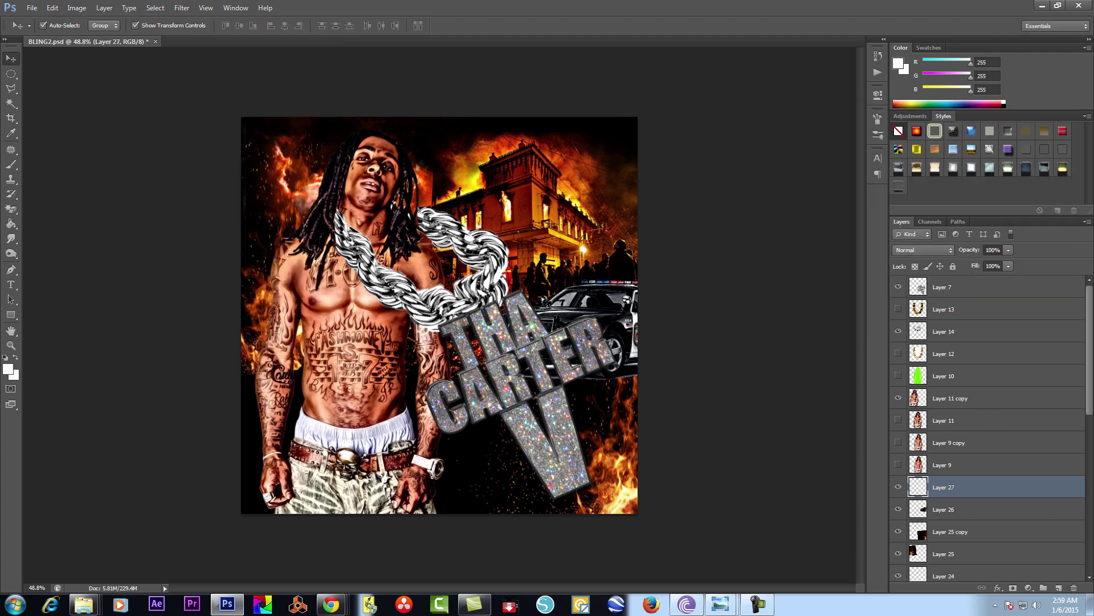
Set up the Eraser brush, then select Layer 26 and switch to the Brush
{"action": "left_click", "coordinate": [11, 208]}
{"action": "left_click", "coordinate": [57, 26]}
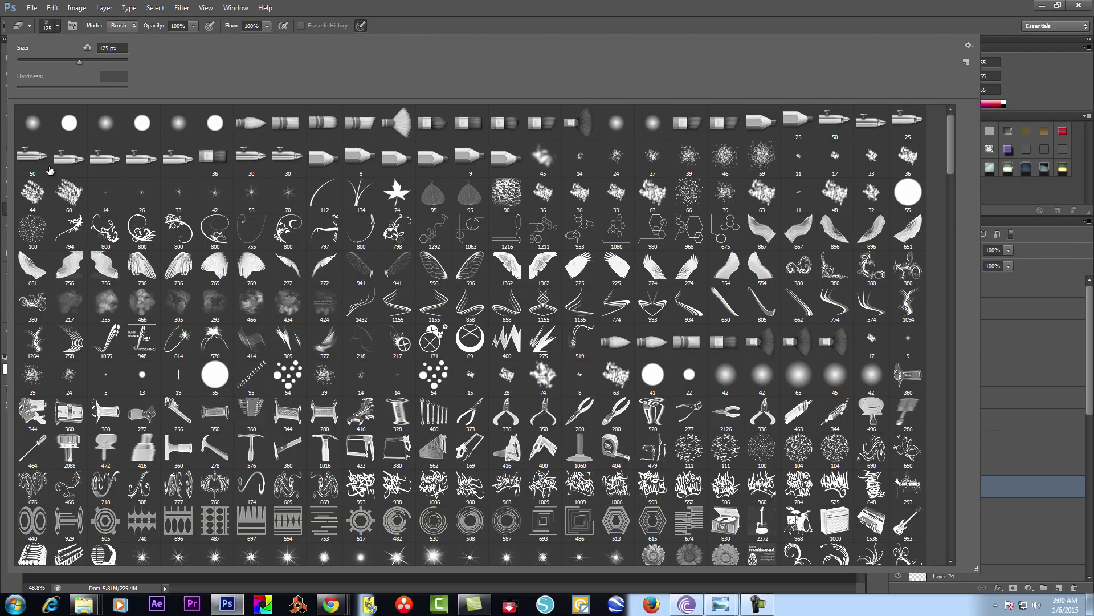
{"action": "left_click", "coordinate": [645, 384]}
{"action": "key", "text": "alt+bracketleft"}
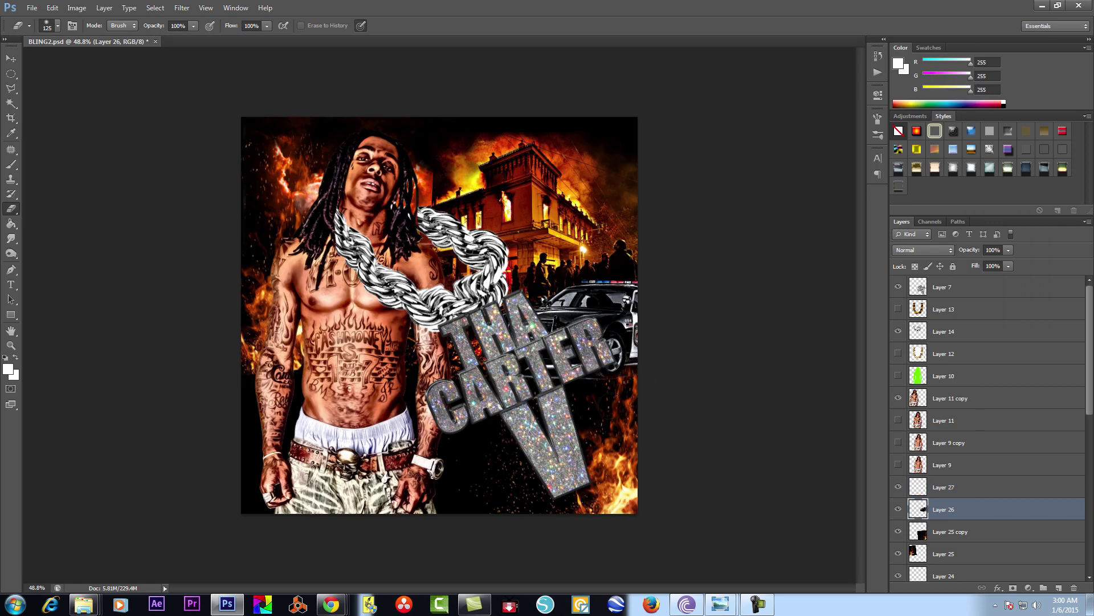
{"action": "key", "text": "alt+bracketright"}
Choose blue paint for Layer 27, set the glow layer to Screen, and use a small brush
{"action": "key", "text": "i"}
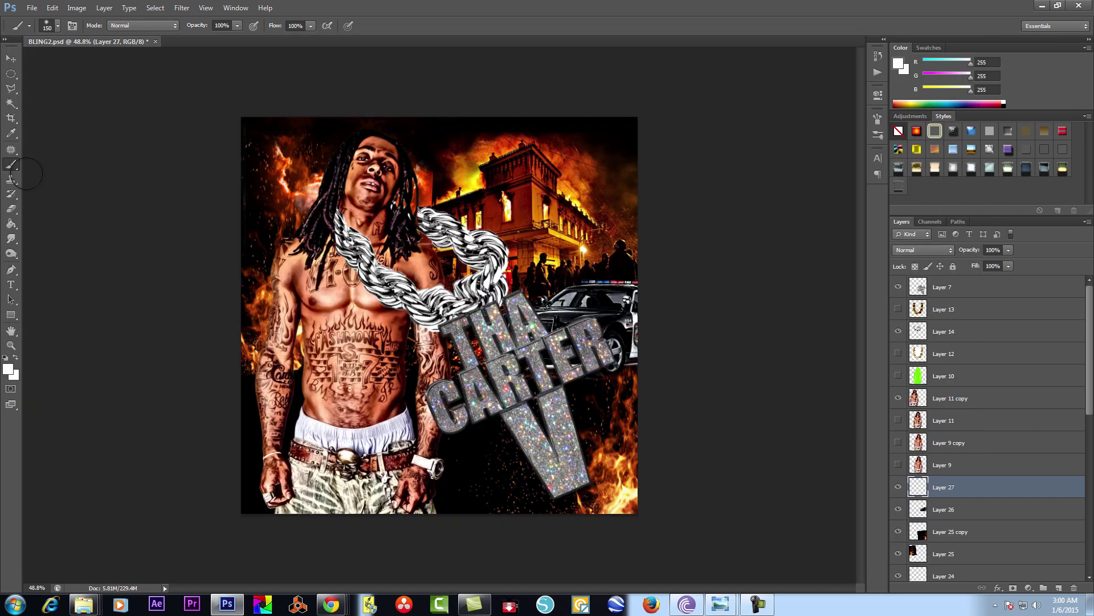
{"action": "left_click", "coordinate": [8, 368]}
{"action": "left_click_drag", "start_coordinate": [784, 197], "coordinate": [790, 159]}
{"action": "left_click", "coordinate": [923, 93]}
{"action": "key", "text": "b"}
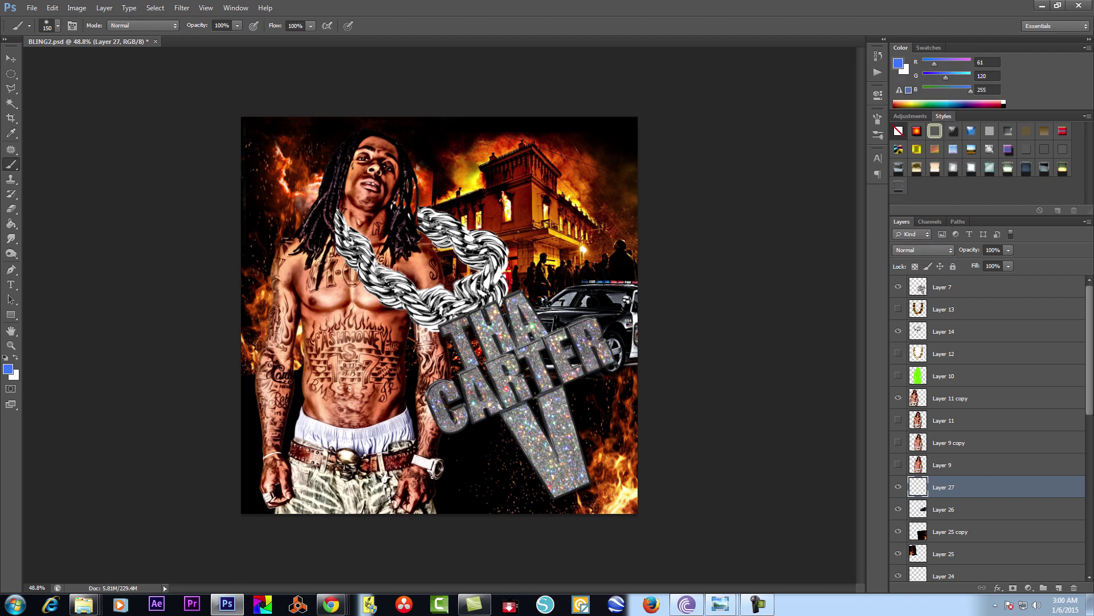
{"action": "scroll", "coordinate": [513, 304], "scroll_direction": "up", "scroll_amount": 3}
{"action": "left_click", "coordinate": [923, 250]}
{"action": "left_click", "coordinate": [912, 348]}
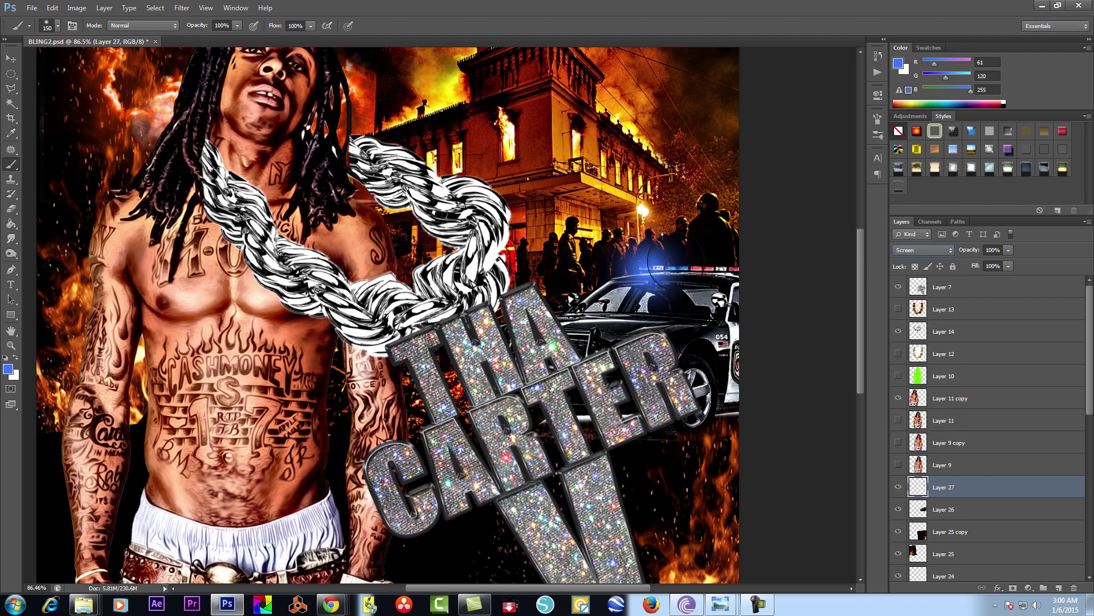
{"action": "key", "text": "bracketleft"}
{"action": "key", "text": "bracketleft"}
{"action": "key", "text": "bracketleft"}
{"action": "key", "text": "bracketleft"}
{"action": "key", "text": "bracketleft"}
{"action": "key", "text": "bracketleft"}
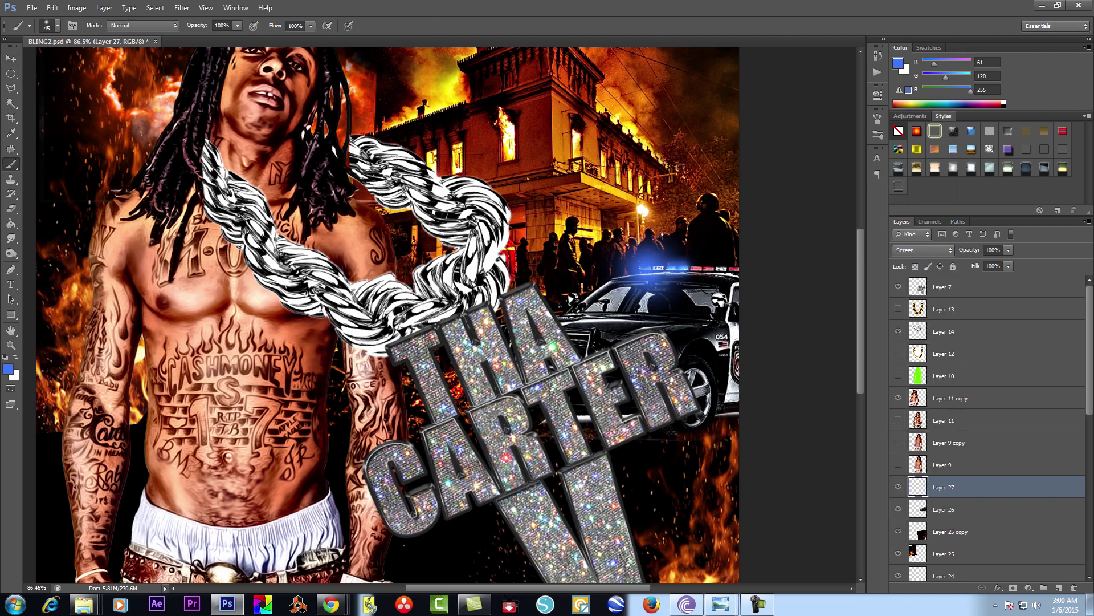
Switch the paint colour to bright red and enlarge the brush slightly
{"action": "left_click", "coordinate": [7, 368]}
{"action": "left_click", "coordinate": [791, 117]}
{"action": "left_click", "coordinate": [899, 93]}
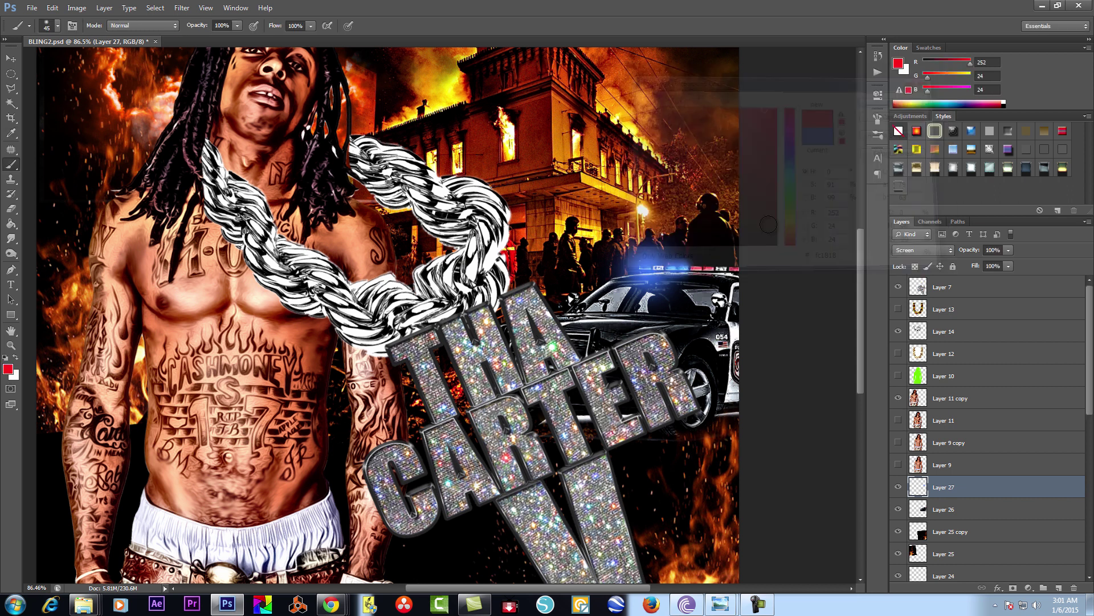
{"action": "key", "text": "bracketright"}
{"action": "key", "text": "bracketright"}
{"action": "left_click", "coordinate": [8, 369]}
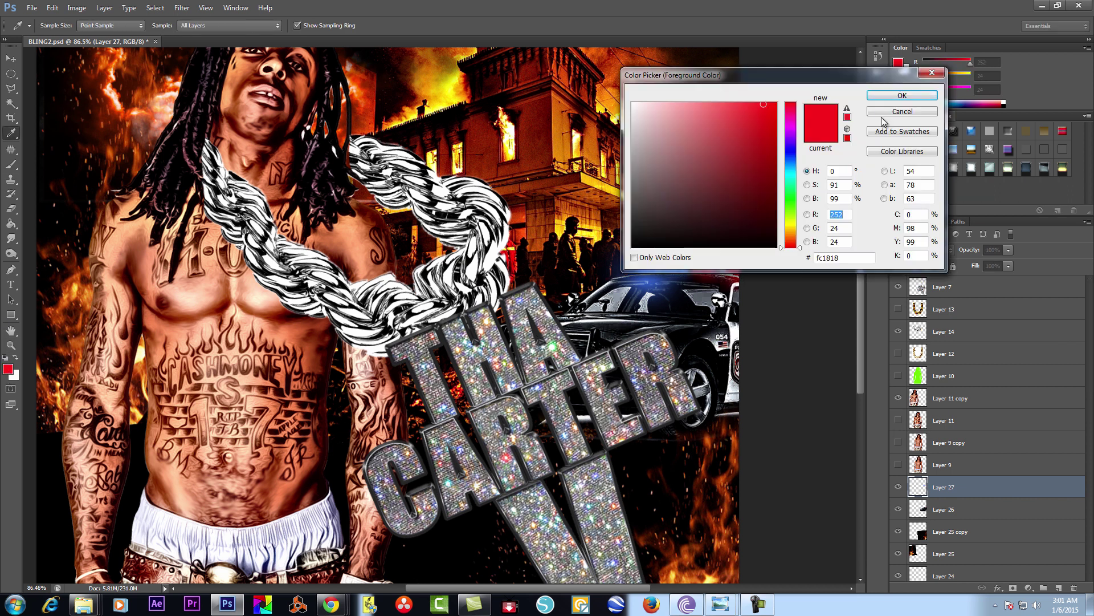
{"action": "left_click", "coordinate": [898, 92]}
Try several blend modes on the glow layer, settling on Hard Light
{"action": "left_click", "coordinate": [923, 250]}
{"action": "left_click", "coordinate": [912, 362]}
{"action": "key", "text": "Down"}
{"action": "key", "text": "Down"}
{"action": "key", "text": "Down"}
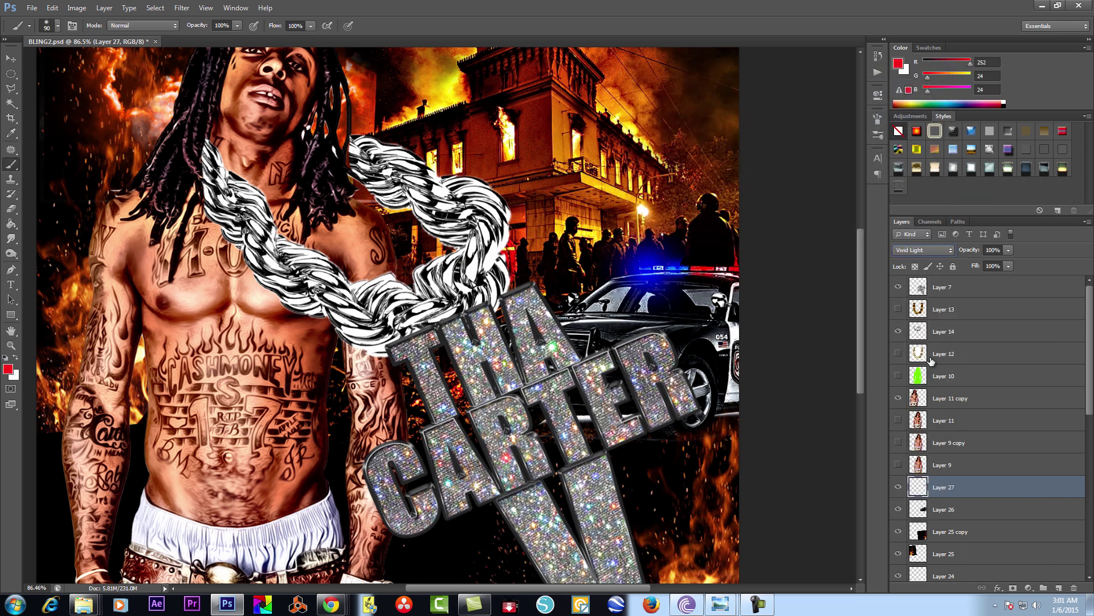
{"action": "key", "text": "Down"}
{"action": "key", "text": "Down"}
{"action": "key", "text": "Down"}
{"action": "key", "text": "Down"}
{"action": "key", "text": "Down"}
{"action": "key", "text": "Down"}
{"action": "key", "text": "Down"}
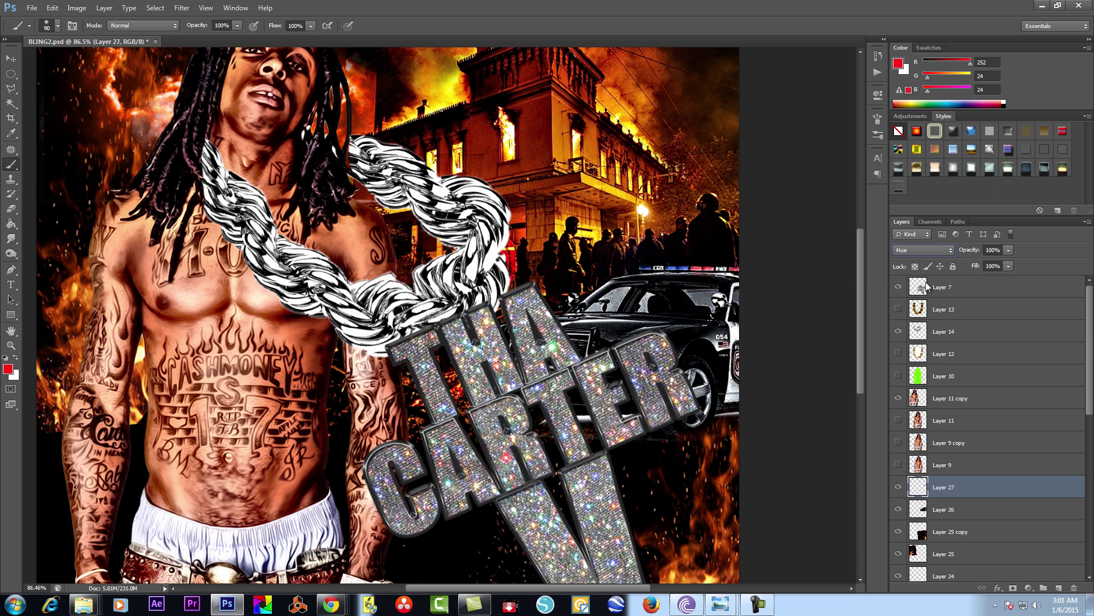
{"action": "left_click", "coordinate": [923, 249]}
{"action": "left_click", "coordinate": [927, 437]}
{"action": "left_click", "coordinate": [923, 250]}
{"action": "left_click", "coordinate": [929, 363]}
{"action": "left_click", "coordinate": [923, 249]}
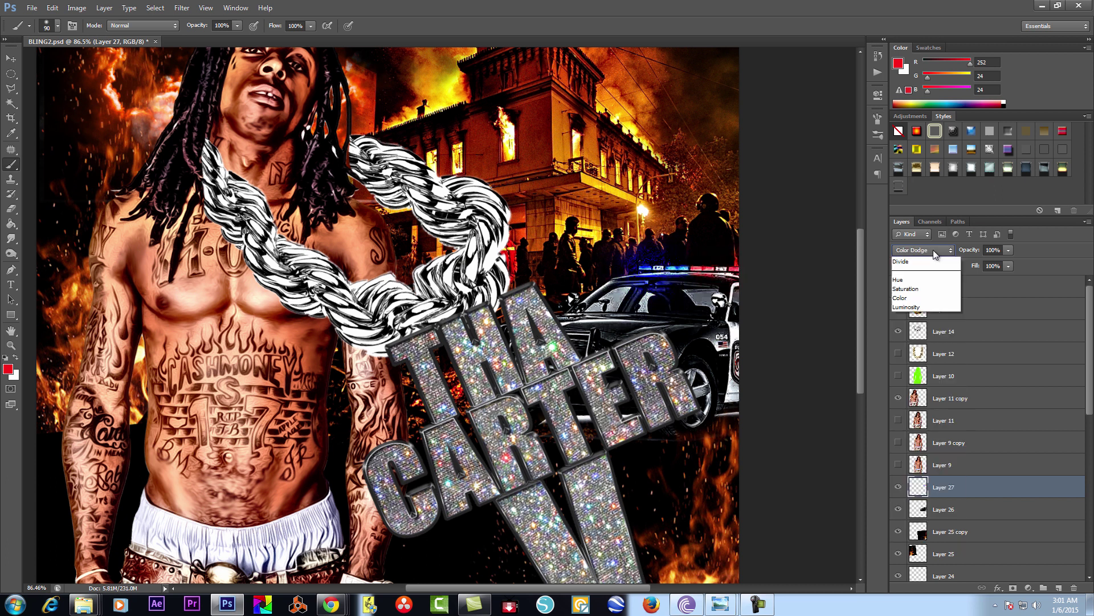
{"action": "left_click", "coordinate": [924, 353]}
{"action": "left_click", "coordinate": [946, 250]}
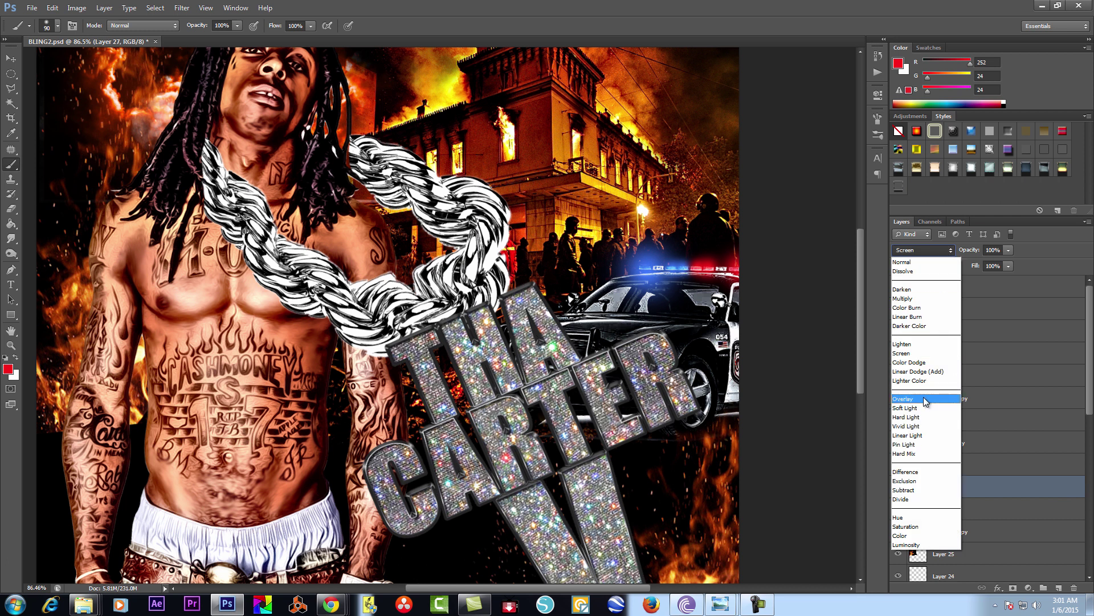
{"action": "left_click", "coordinate": [907, 417]}
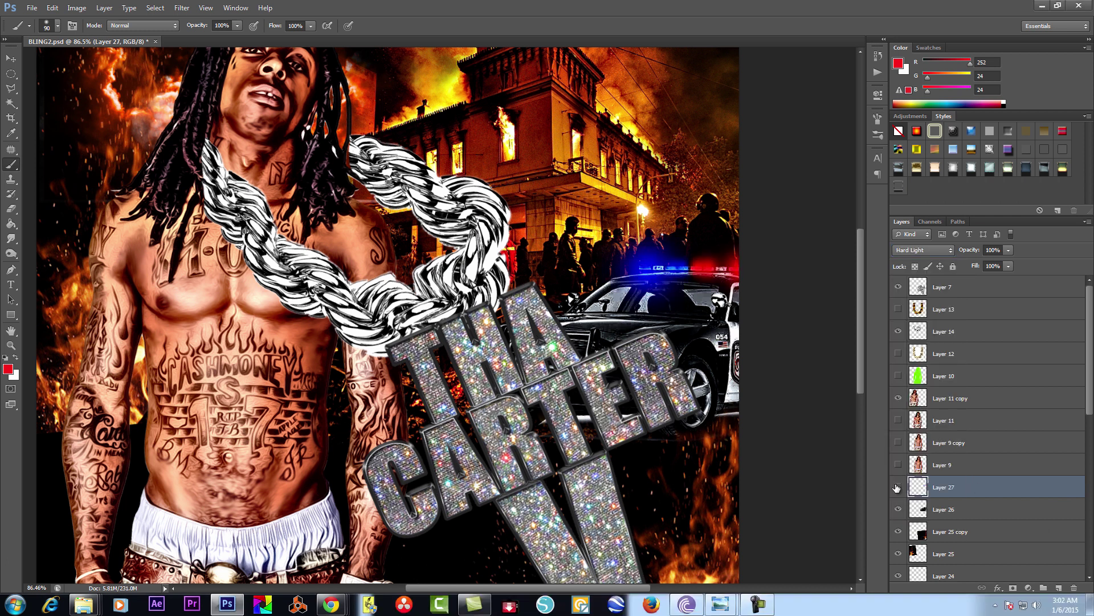
Add a new empty layer and paint with a white brush
{"action": "left_click", "coordinate": [1059, 587]}
{"action": "key", "text": "i"}
{"action": "left_click", "coordinate": [871, 98]}
{"action": "key", "text": "b"}
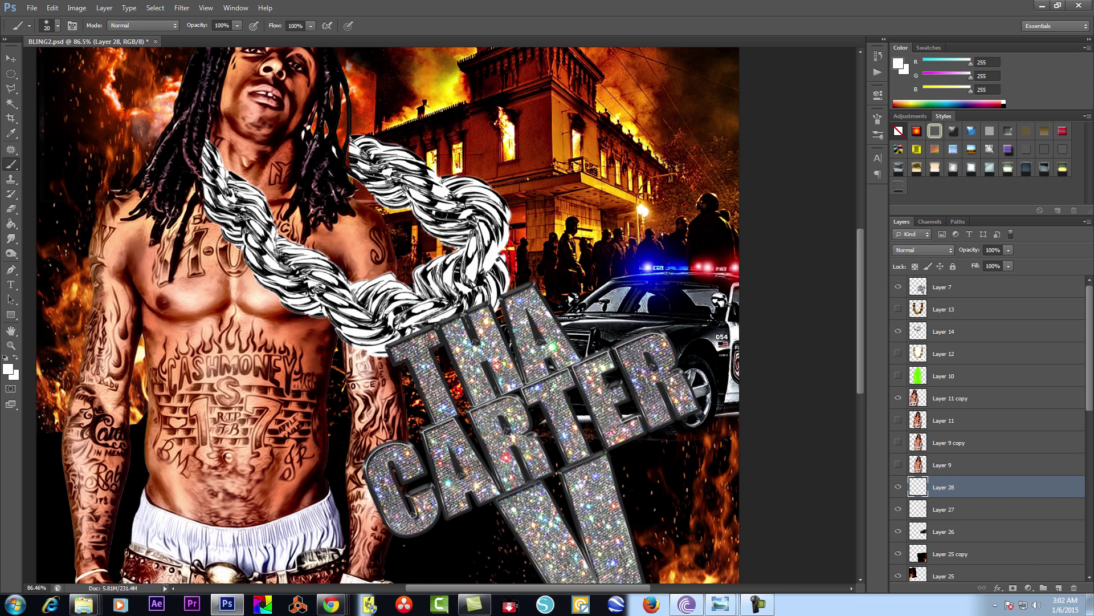
Paste the lens-flare image and darken its background to black with Levels
{"action": "left_click", "coordinate": [52, 8]}
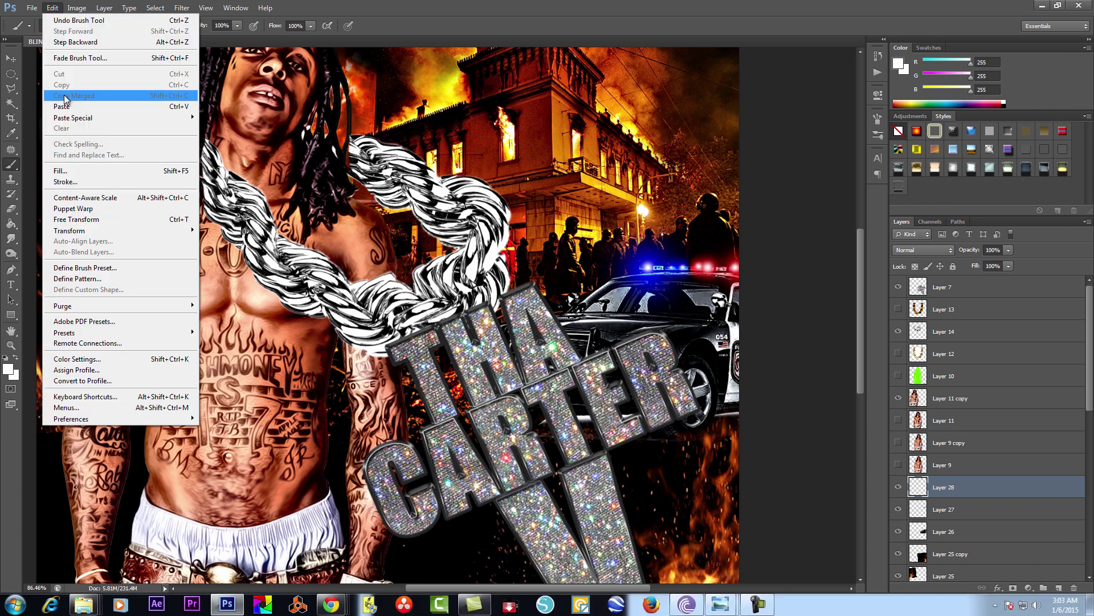
{"action": "left_click", "coordinate": [63, 103]}
{"action": "left_click", "coordinate": [77, 8]}
{"action": "left_click", "coordinate": [274, 75]}
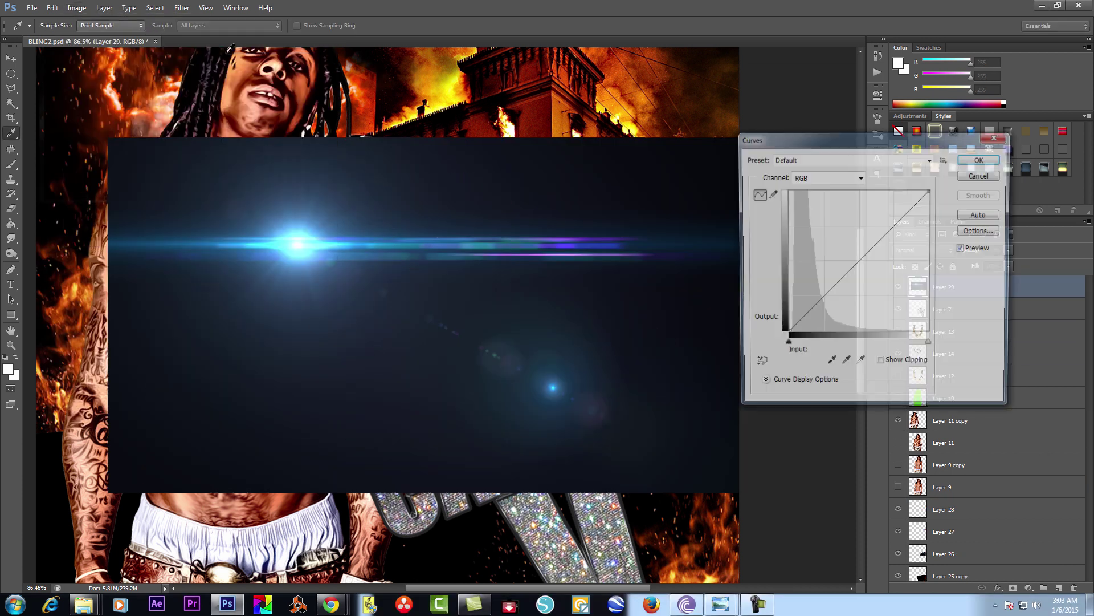
{"action": "key", "text": "Escape"}
{"action": "left_click", "coordinate": [76, 8]}
{"action": "left_click", "coordinate": [281, 63]}
{"action": "left_click_drag", "start_coordinate": [850, 241], "coordinate": [861, 241]}
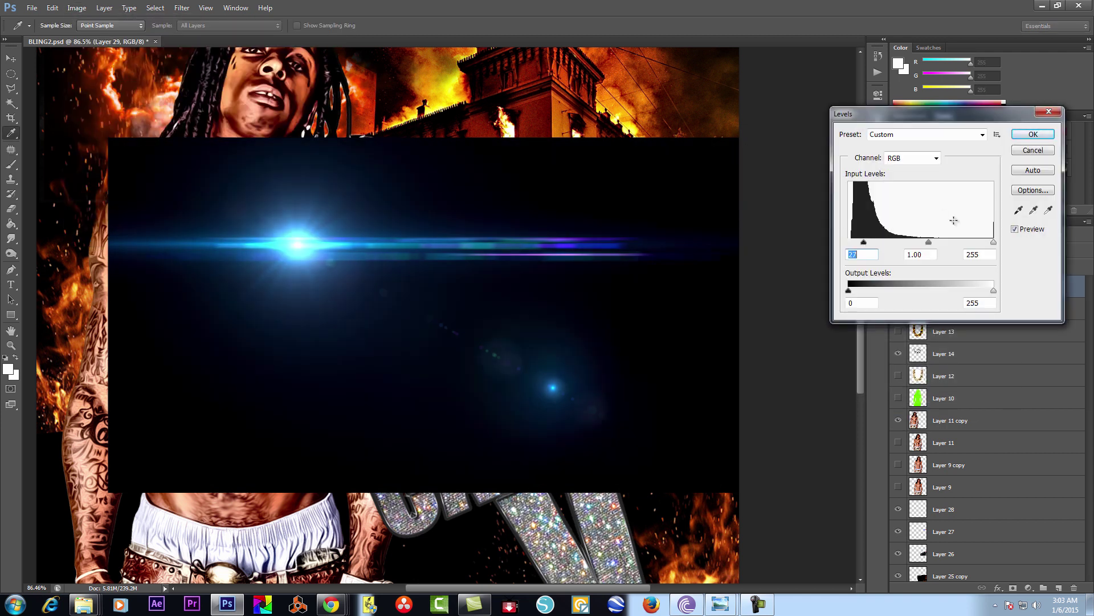
{"action": "left_click", "coordinate": [1031, 135]}
Set the flare layer's blend mode to Screen
{"action": "left_click", "coordinate": [924, 250]}
{"action": "left_click", "coordinate": [941, 357]}
{"action": "left_click", "coordinate": [923, 250]}
{"action": "left_click", "coordinate": [935, 346]}
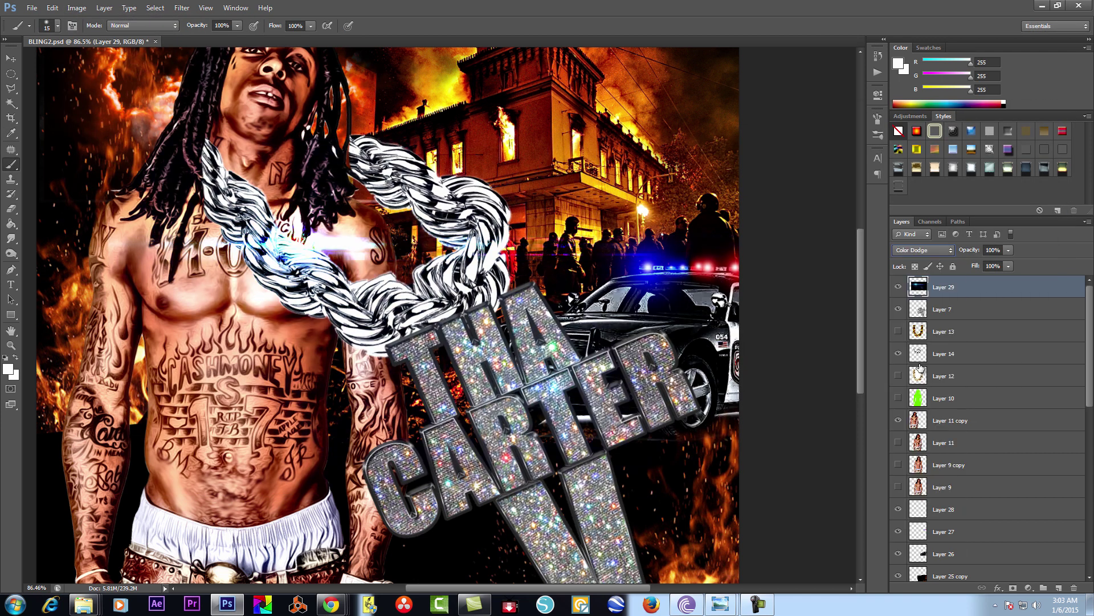
{"action": "left_click", "coordinate": [923, 249]}
{"action": "left_click", "coordinate": [935, 356]}
Move the flare onto the police car, shrinking it to half size over the lights
{"action": "key", "text": "v"}
{"action": "left_click_drag", "start_coordinate": [437, 243], "coordinate": [789, 259]}
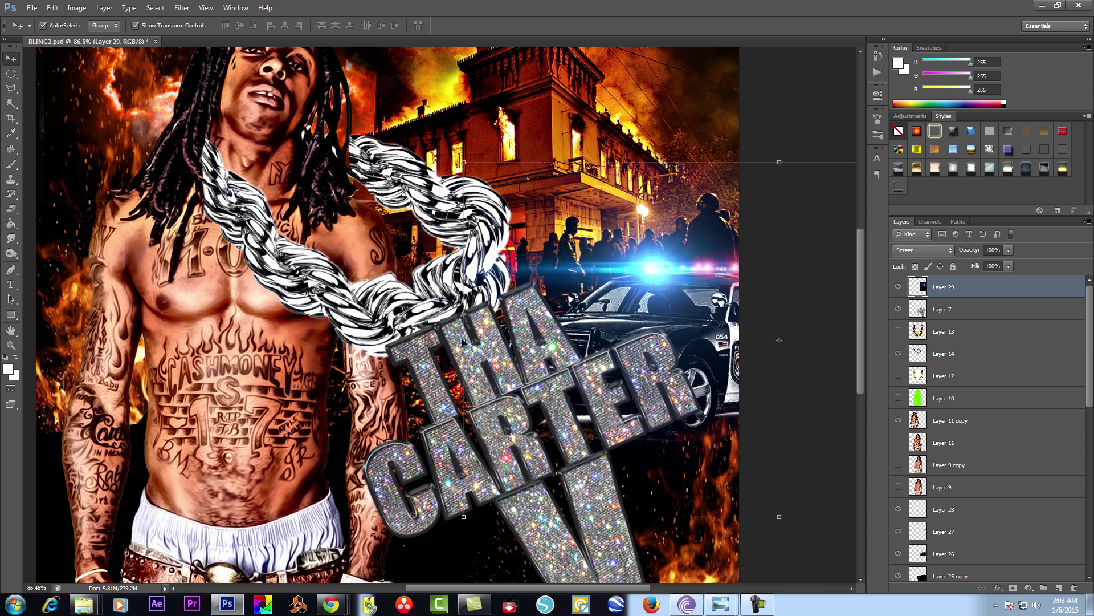
{"action": "key", "text": "ctrl+t"}
{"action": "scroll", "coordinate": [512, 255], "scroll_direction": "down", "scroll_amount": 3}
{"action": "left_click_drag", "start_coordinate": [843, 419], "coordinate": [652, 317]}
{"action": "left_click_drag", "start_coordinate": [533, 245], "coordinate": [588, 278]}
{"action": "scroll", "coordinate": [562, 316], "scroll_direction": "up", "scroll_amount": 3}
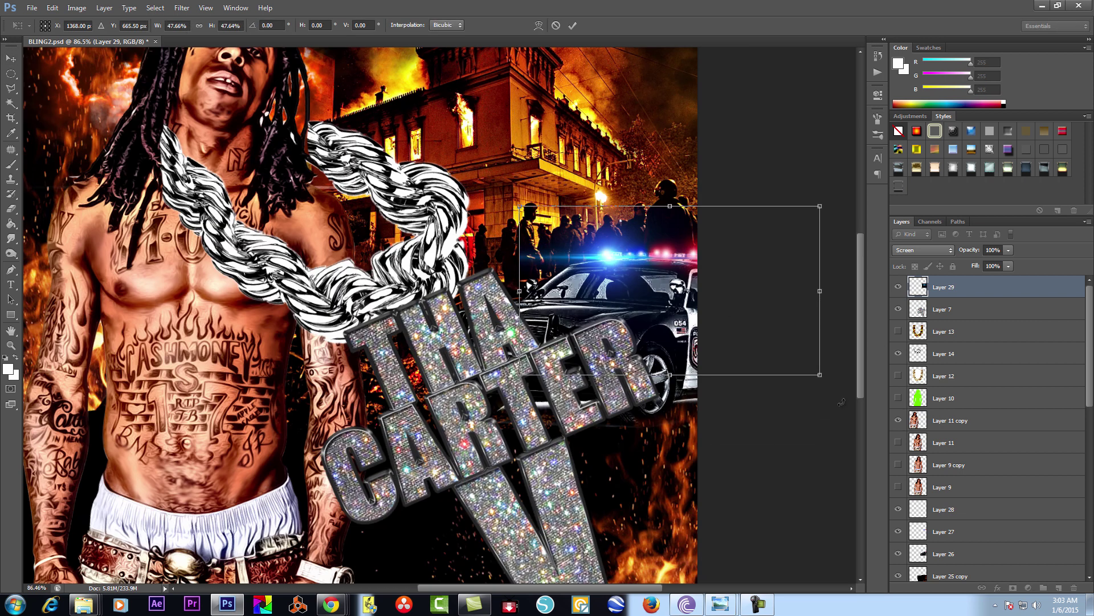
{"action": "key", "text": "Return"}
Duplicate the flare and shrink the copy over the police lights
{"action": "left_click_drag", "start_coordinate": [980, 293], "coordinate": [1058, 587]}
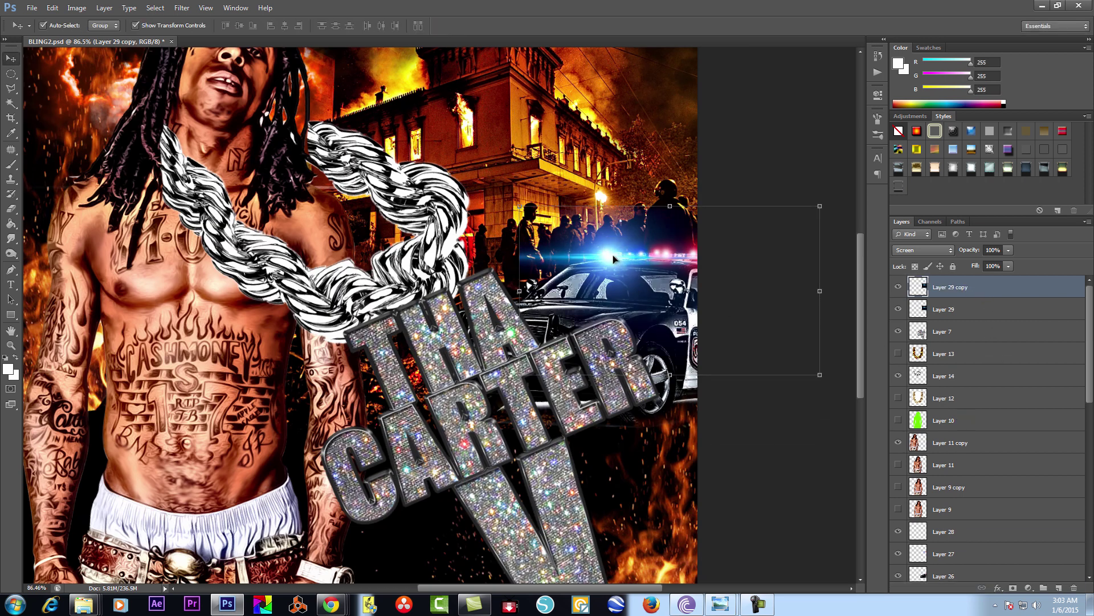
{"action": "scroll", "coordinate": [613, 255], "scroll_direction": "down", "scroll_amount": 1}
{"action": "key", "text": "ctrl+t"}
{"action": "left_click_drag", "start_coordinate": [836, 349], "coordinate": [744, 293]}
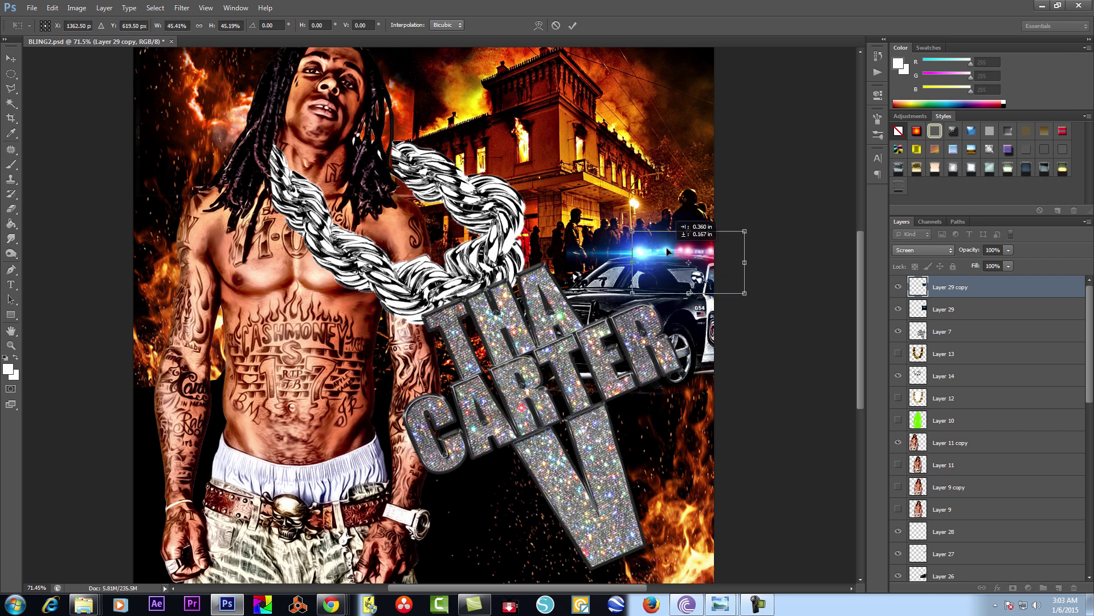
{"action": "key", "text": "Return"}
{"action": "left_click", "coordinate": [796, 314]}
{"action": "scroll", "coordinate": [795, 314], "scroll_direction": "down", "scroll_amount": 1}
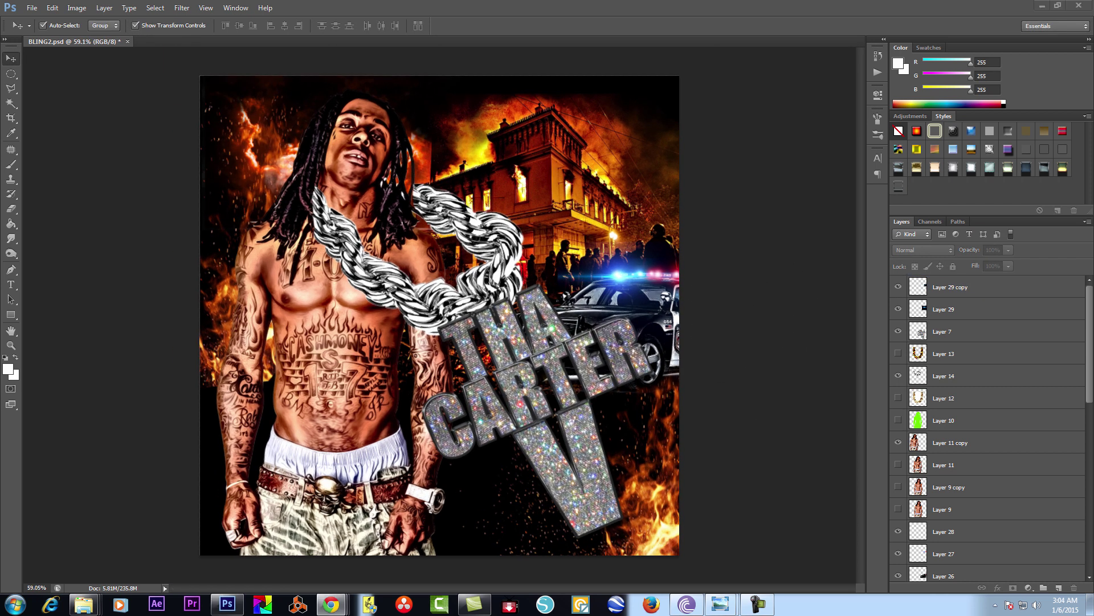
Paste another lens flare and darken its background to black with Levels
{"action": "left_click", "coordinate": [52, 8]}
{"action": "left_click", "coordinate": [68, 106]}
{"action": "left_click", "coordinate": [76, 8]}
{"action": "left_click", "coordinate": [285, 50]}
{"action": "left_click_drag", "start_coordinate": [849, 242], "coordinate": [867, 242]}
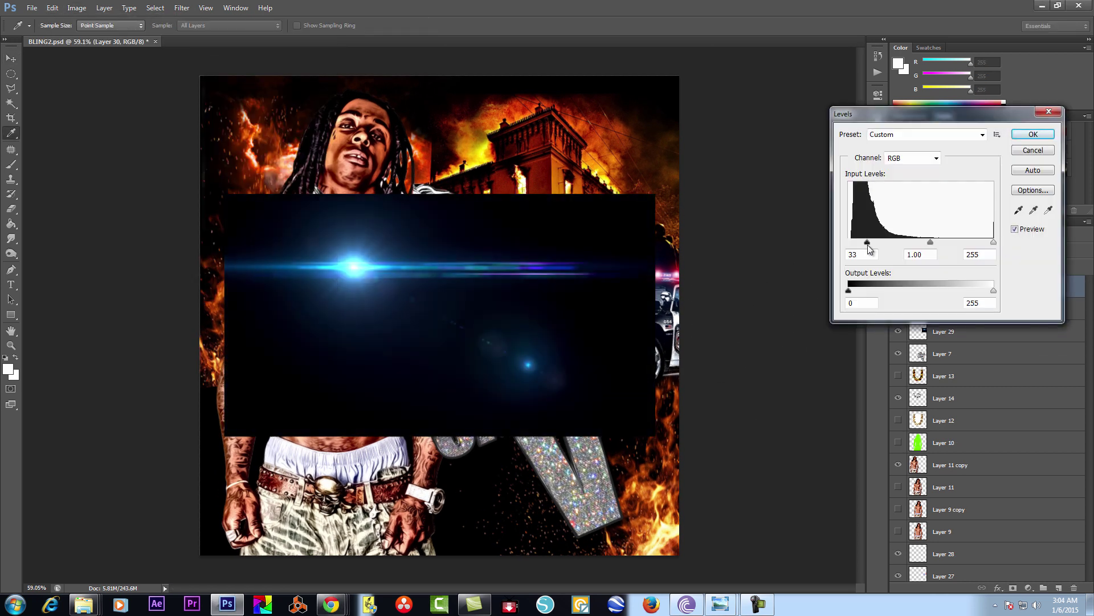
{"action": "left_click", "coordinate": [1033, 134]}
Move the new flare to the V's tip and settle its blend mode on Screen
{"action": "left_click", "coordinate": [923, 250]}
{"action": "left_click", "coordinate": [912, 365]}
{"action": "key", "text": "v"}
{"action": "mouse_move", "coordinate": [368, 267]}
{"action": "left_mouse_down"}
{"action": "mouse_move", "coordinate": [585, 464]}
{"action": "mouse_move", "coordinate": [608, 516]}
{"action": "left_mouse_up"}
{"action": "left_click", "coordinate": [923, 250]}
{"action": "left_click", "coordinate": [921, 390]}
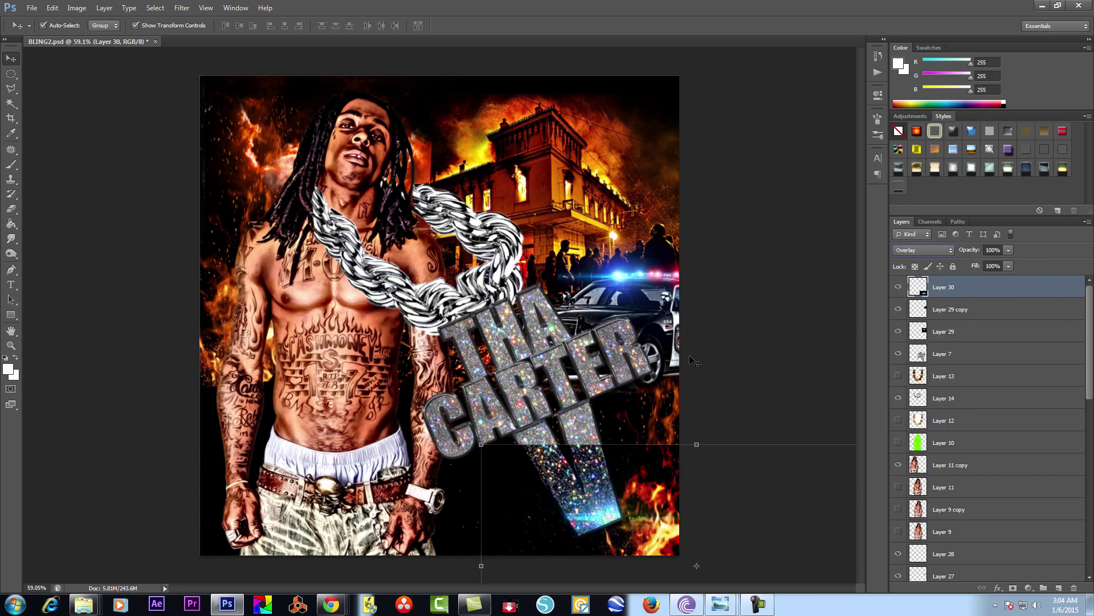
{"action": "key", "text": "shift+plus"}
{"action": "left_click", "coordinate": [923, 249]}
{"action": "left_click", "coordinate": [912, 316]}
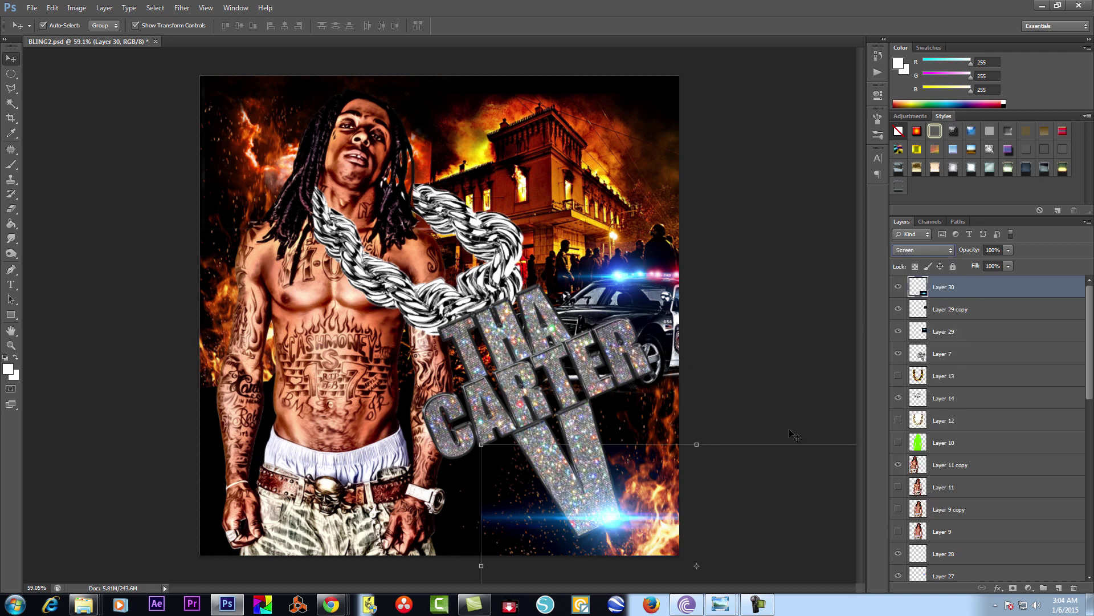
Duplicate the flare and place a smaller copy near the THA lettering
{"action": "scroll", "coordinate": [795, 436], "scroll_direction": "down", "scroll_amount": 2}
{"action": "mouse_move", "coordinate": [555, 454]}
{"action": "left_mouse_down"}
{"action": "mouse_move", "coordinate": [460, 376]}
{"action": "mouse_move", "coordinate": [473, 342]}
{"action": "left_mouse_up"}
{"action": "key", "text": "ctrl+t"}
{"action": "left_click_drag", "start_coordinate": [667, 464], "coordinate": [545, 361]}
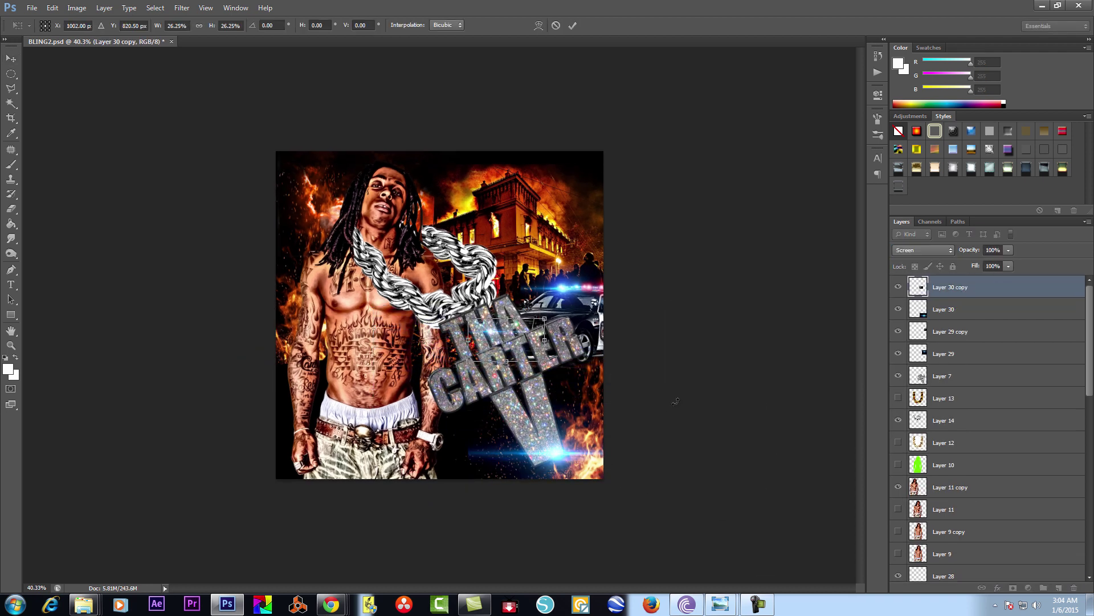
{"action": "key", "text": "Return"}
{"action": "left_click", "coordinate": [721, 343]}
{"action": "key", "text": "ctrl+0"}
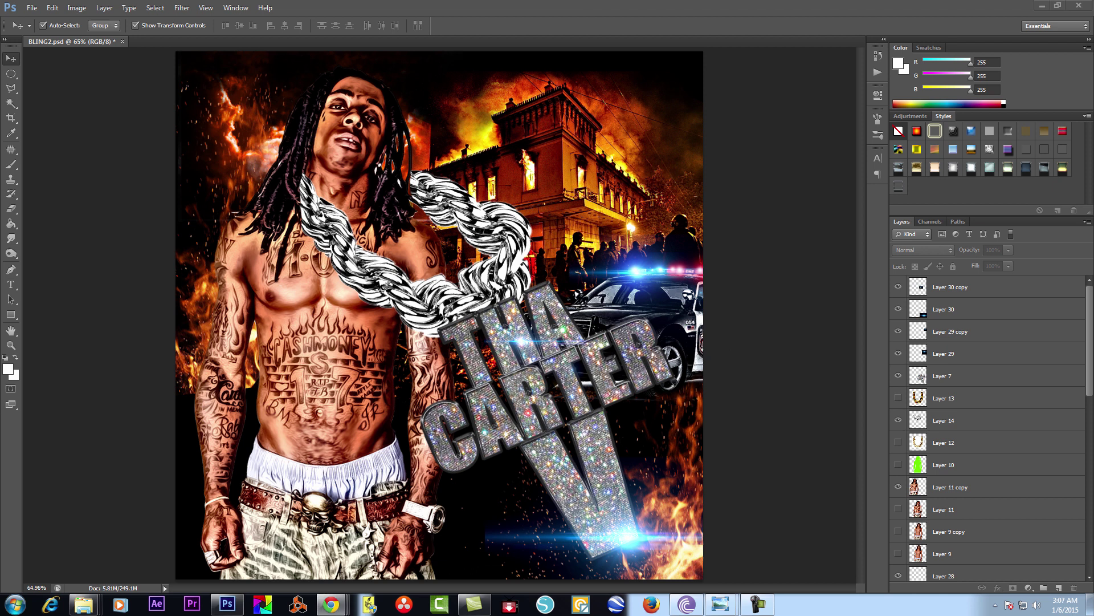
Extract the wet street photo via a new document and paste it into the cover
{"action": "left_click", "coordinate": [32, 8]}
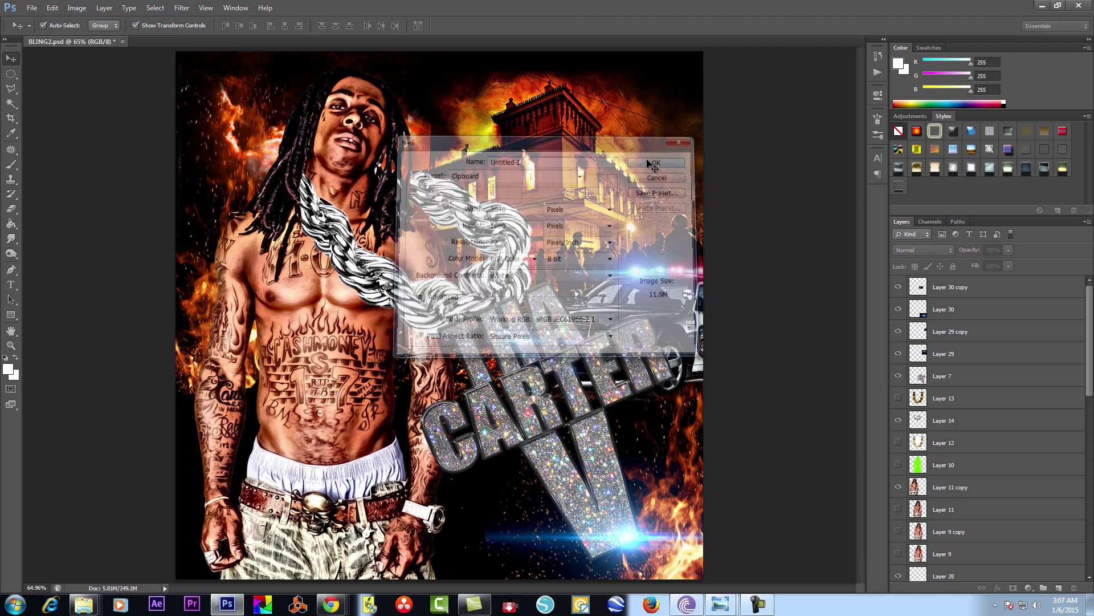
{"action": "key", "text": "Return"}
{"action": "key", "text": "ctrl+v"}
{"action": "left_click_drag", "start_coordinate": [717, 371], "coordinate": [717, 371]}
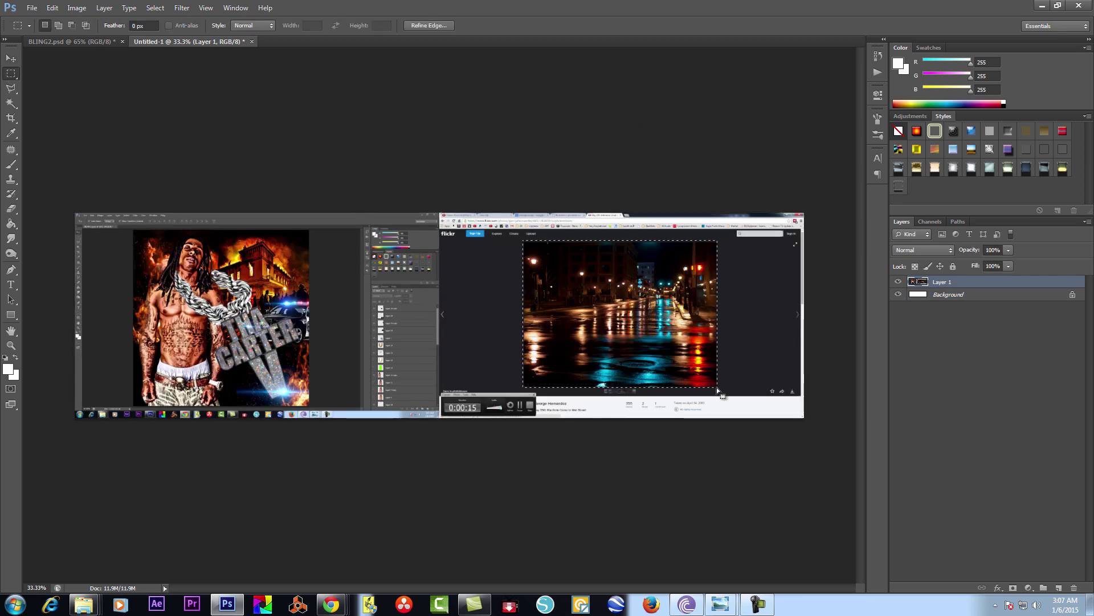
{"action": "key", "text": "ctrl+x"}
{"action": "left_click", "coordinate": [68, 41]}
{"action": "key", "text": "ctrl+v"}
Stretch the street photo to the cover's bottom and layer it behind the man and title
{"action": "key", "text": "v"}
{"action": "left_click_drag", "start_coordinate": [629, 172], "coordinate": [721, 117]}
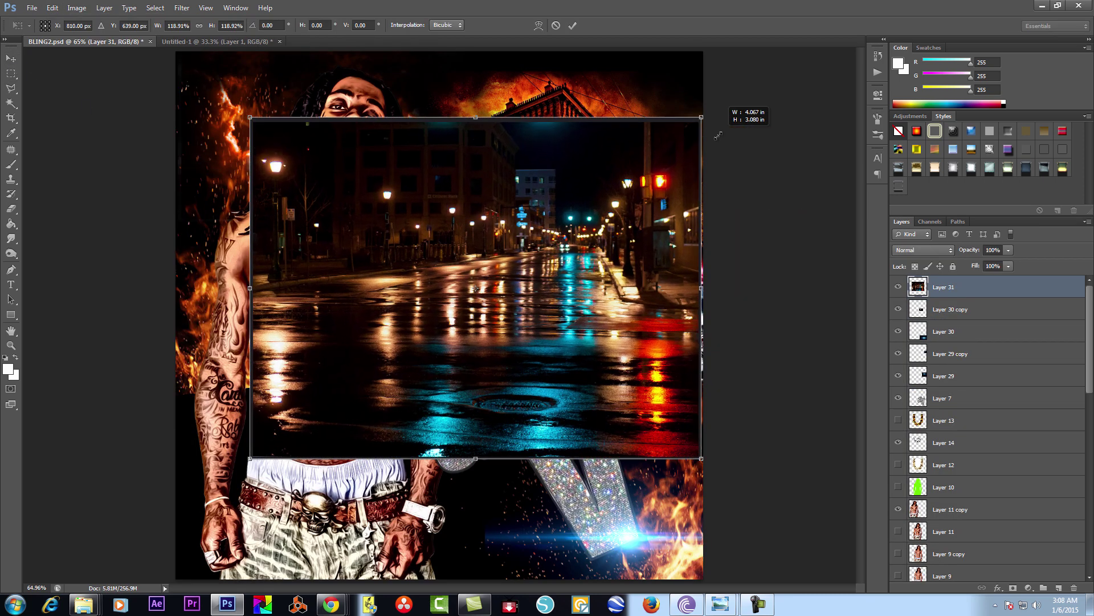
{"action": "left_click_drag", "start_coordinate": [257, 457], "coordinate": [215, 484]}
{"action": "left_click_drag", "start_coordinate": [215, 117], "coordinate": [171, 178]}
{"action": "left_click_drag", "start_coordinate": [442, 178], "coordinate": [442, 209]}
{"action": "key", "text": "Return"}
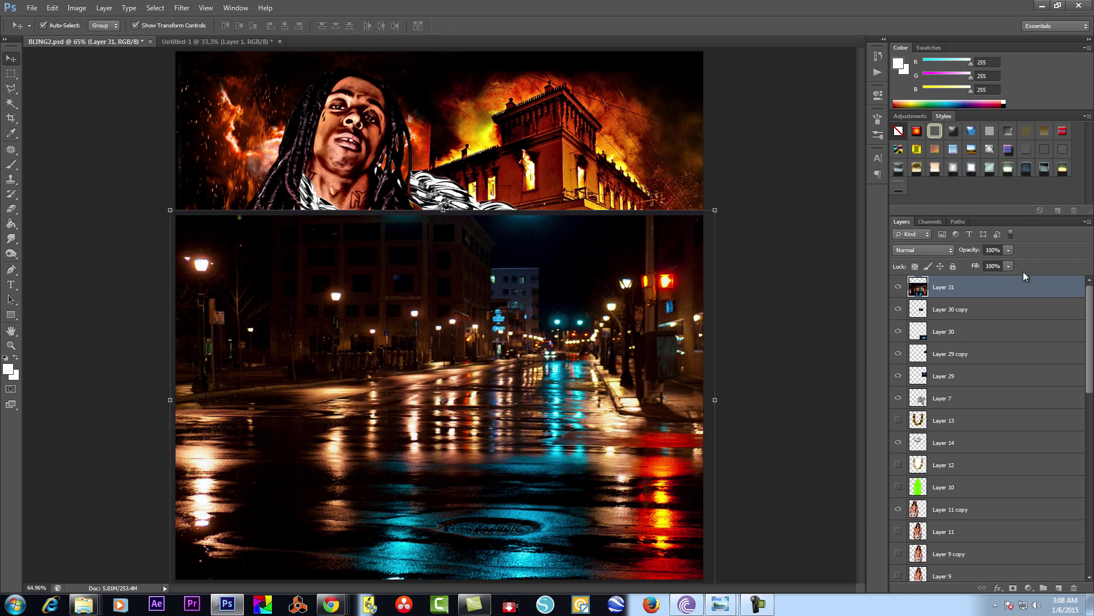
{"action": "left_click_drag", "start_coordinate": [1026, 484], "coordinate": [1020, 564]}
Erase the street photo to reveal the police car and flames, then apply Topaz Detail 3
{"action": "left_click", "coordinate": [11, 208]}
{"action": "left_click_drag", "start_coordinate": [188, 214], "coordinate": [690, 212]}
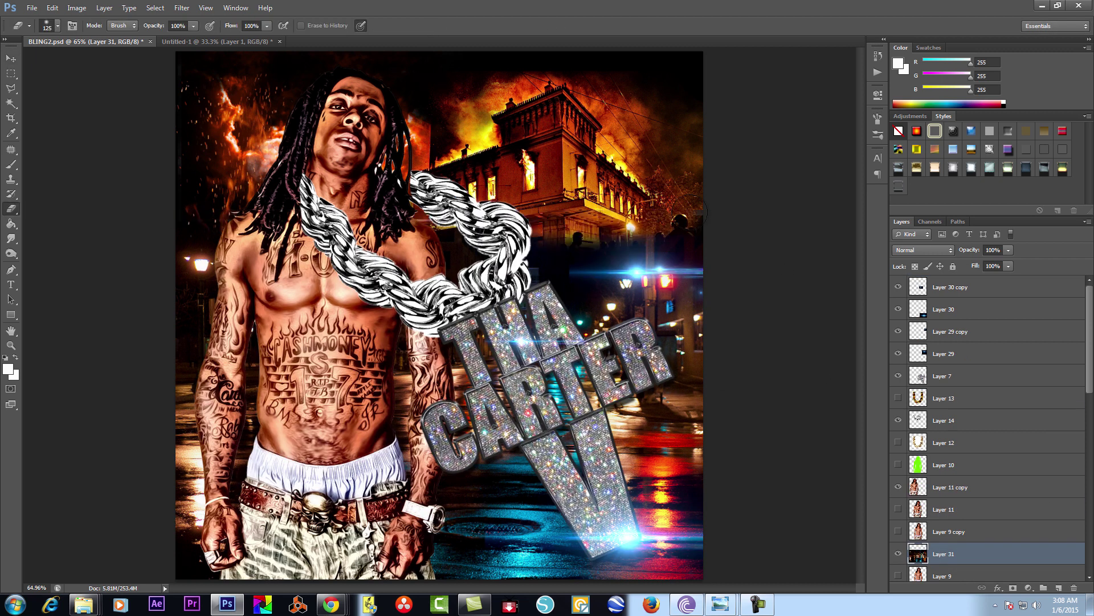
{"action": "key", "text": "bracketright"}
{"action": "key", "text": "bracketright"}
{"action": "key", "text": "bracketright"}
{"action": "mouse_move", "coordinate": [672, 250]}
{"action": "left_mouse_down"}
{"action": "mouse_move", "coordinate": [757, 347]}
{"action": "mouse_move", "coordinate": [745, 378]}
{"action": "mouse_move", "coordinate": [140, 376]}
{"action": "left_mouse_up"}
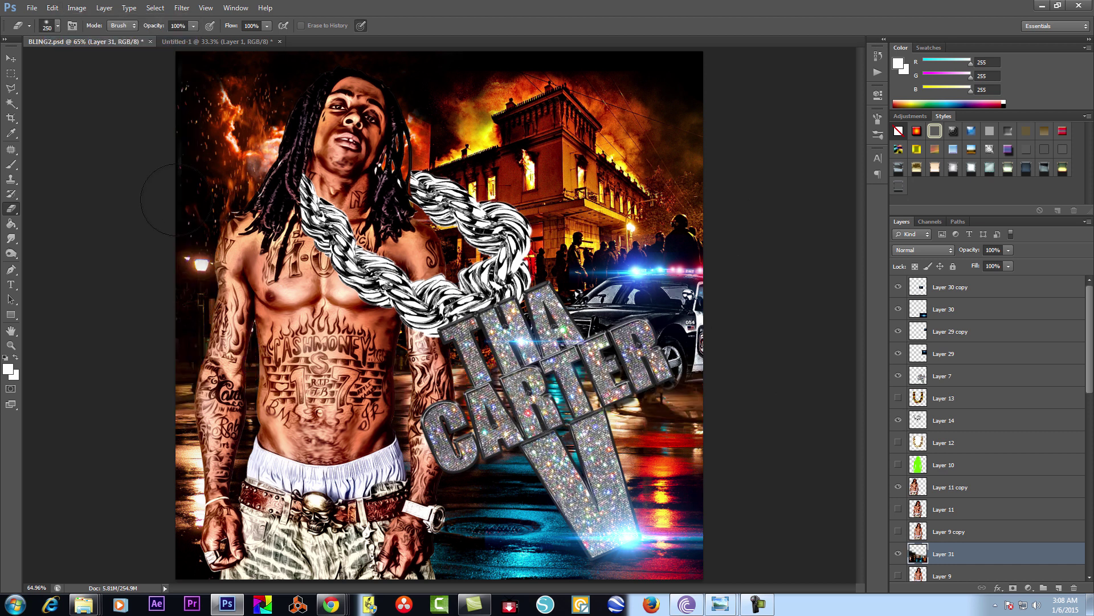
{"action": "left_click_drag", "start_coordinate": [692, 428], "coordinate": [493, 363]}
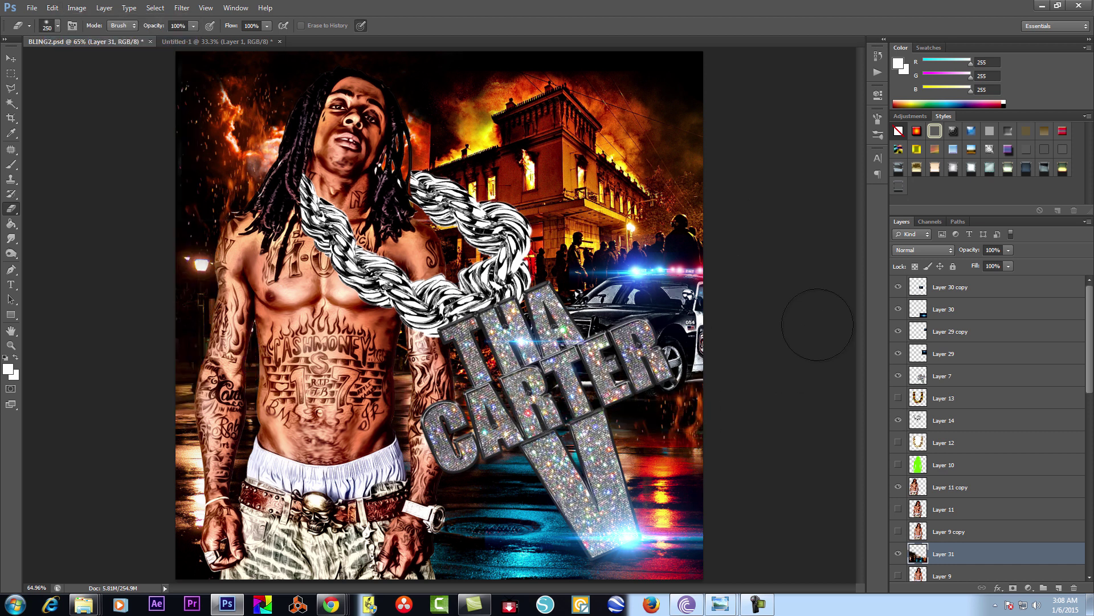
{"action": "left_click", "coordinate": [183, 8]}
{"action": "left_click", "coordinate": [188, 21]}
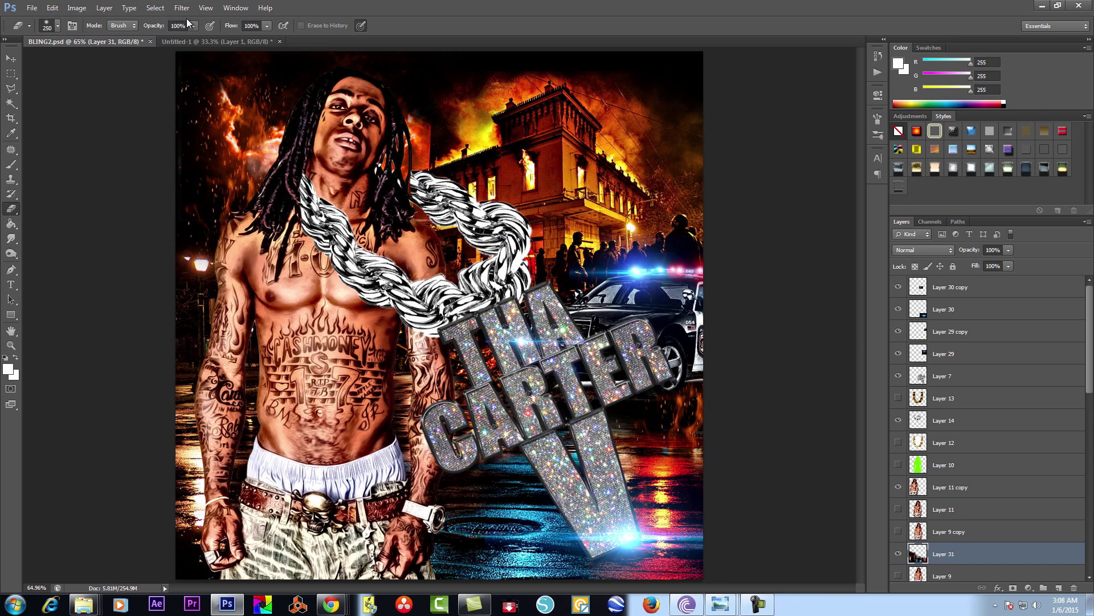
Nudge the glitter title up and to the left
{"action": "key", "text": "v"}
{"action": "left_click_drag", "start_coordinate": [577, 360], "coordinate": [566, 354]}
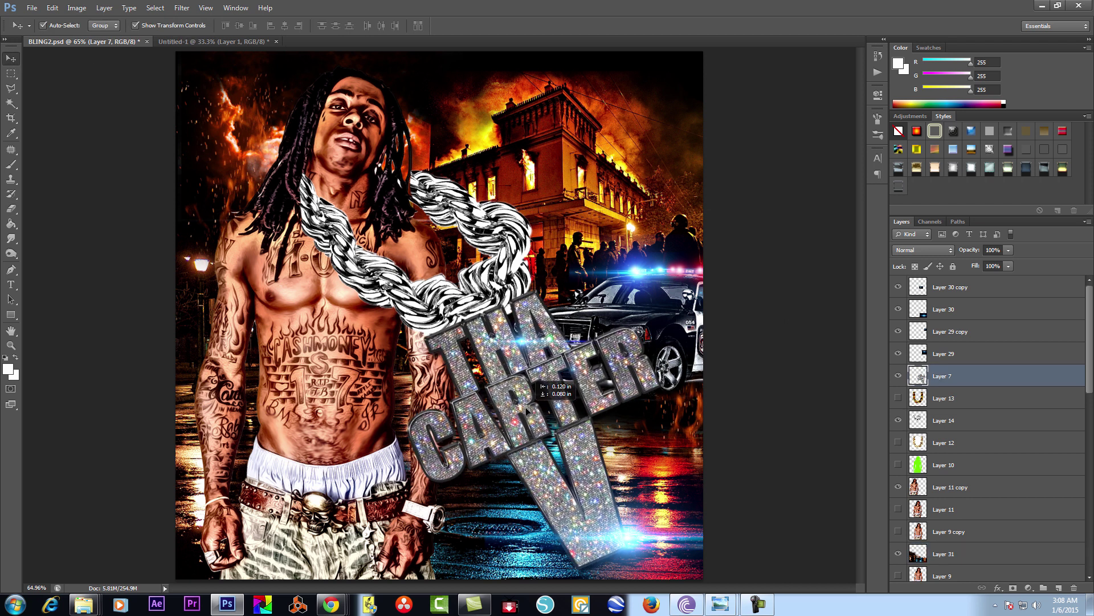
{"action": "mouse_move", "coordinate": [692, 299]}
{"action": "left_mouse_down"}
{"action": "mouse_move", "coordinate": [702, 305]}
{"action": "mouse_move", "coordinate": [694, 379]}
{"action": "left_mouse_up"}
Enlarge the police car to about 110% and raise it, then reselect its layers
{"action": "key", "text": "ctrl+t"}
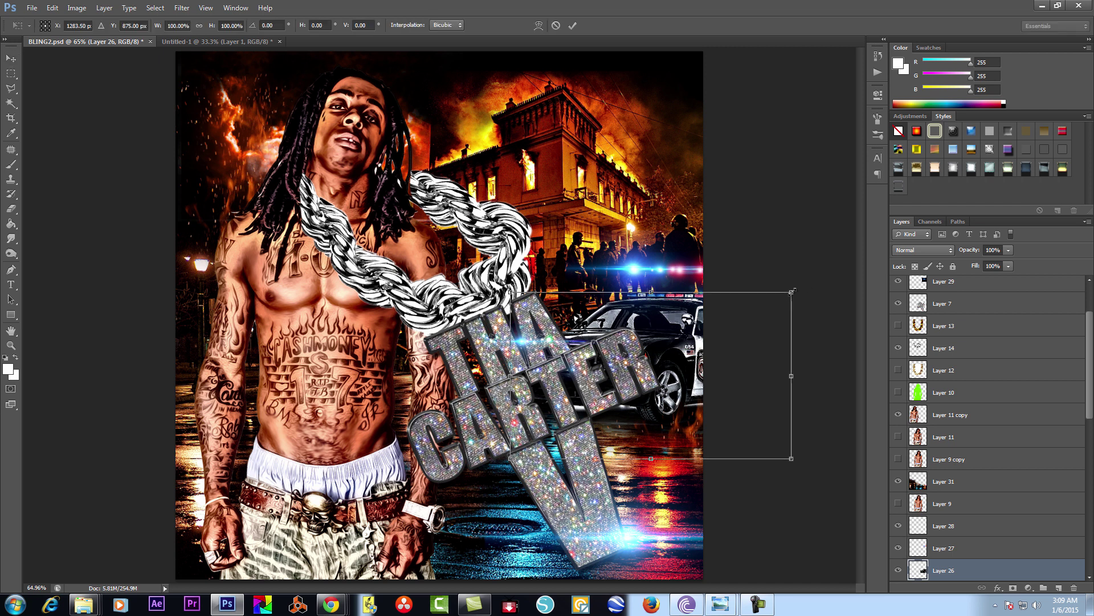
{"action": "left_click_drag", "start_coordinate": [796, 291], "coordinate": [805, 278]}
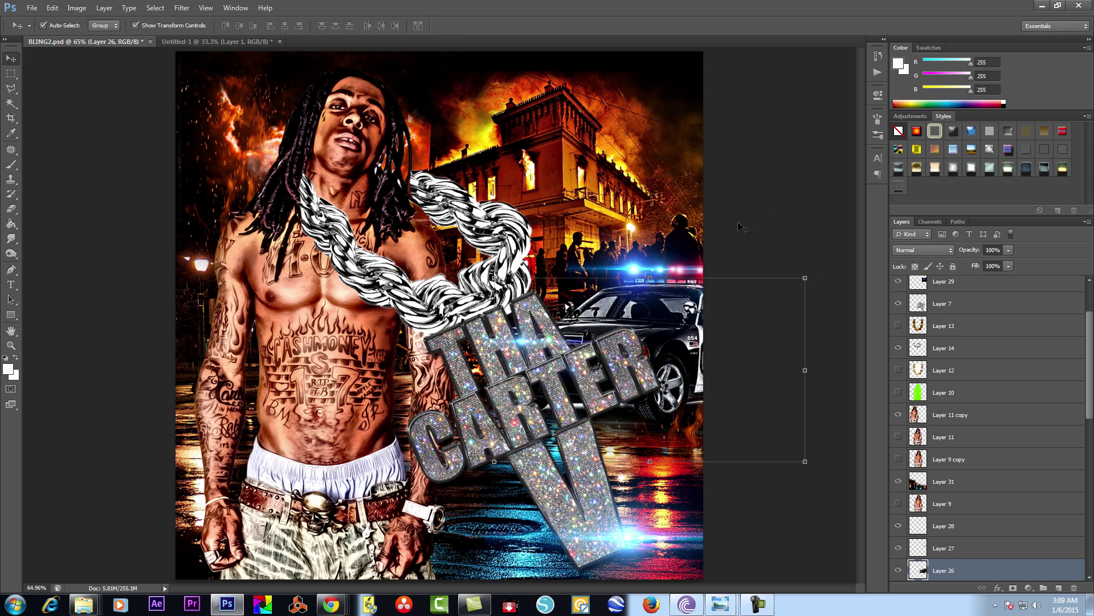
{"action": "key", "text": "Return"}
{"action": "left_click", "coordinate": [1086, 313], "text": "shift"}
{"action": "scroll", "coordinate": [1086, 319], "scroll_direction": "up", "scroll_amount": 2}
{"action": "left_click", "coordinate": [997, 287], "text": "shift"}
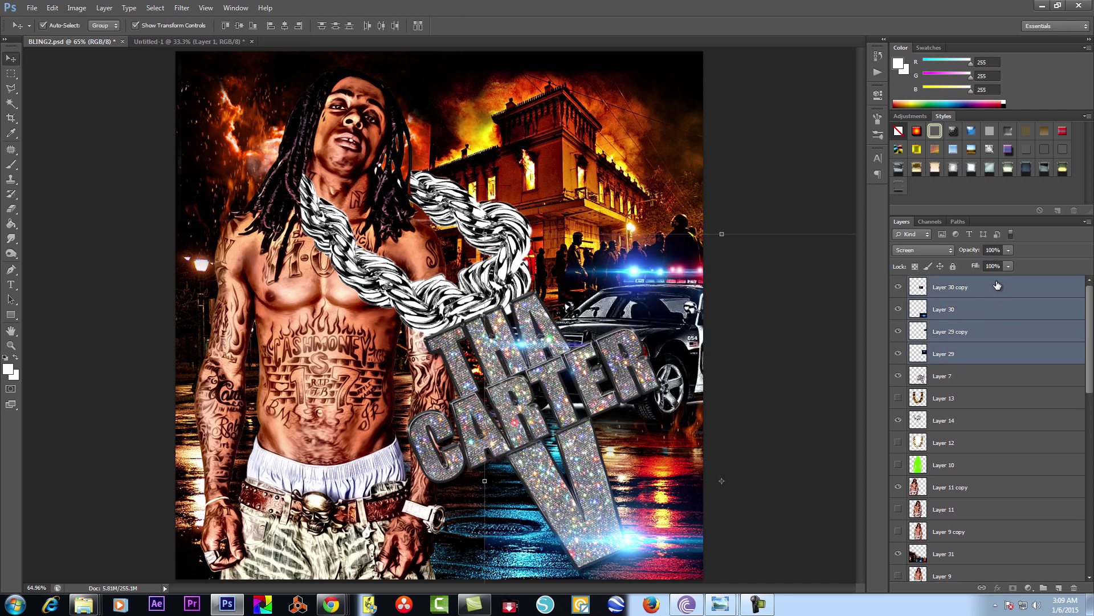
{"action": "left_click", "coordinate": [680, 268]}
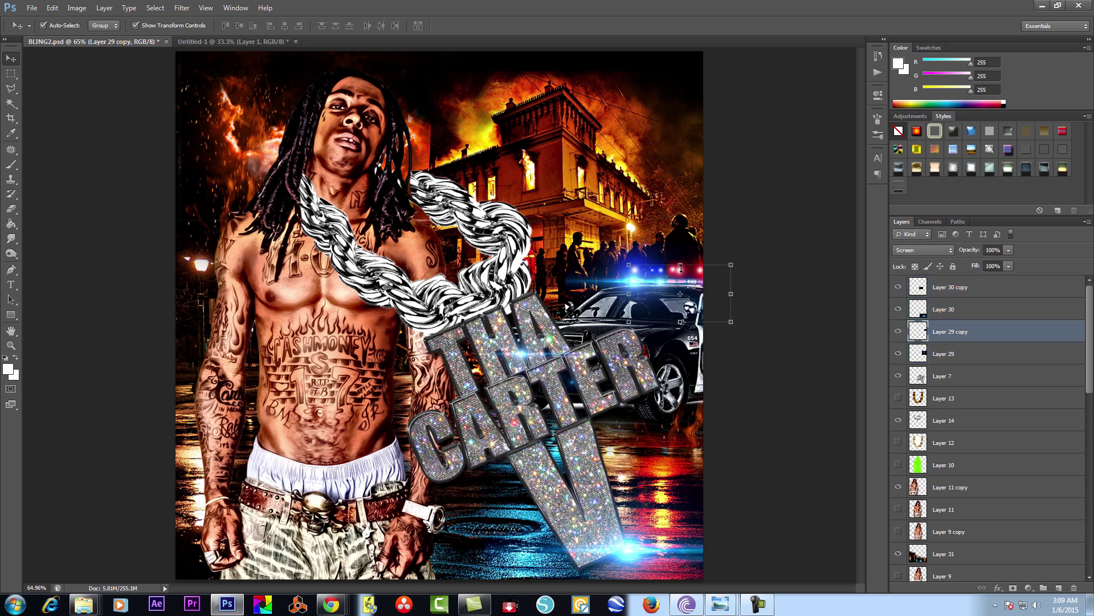
Paste the police helicopter image as a new layer above Layers 27 and 28
{"action": "scroll", "coordinate": [926, 420], "scroll_direction": "down", "scroll_amount": 6}
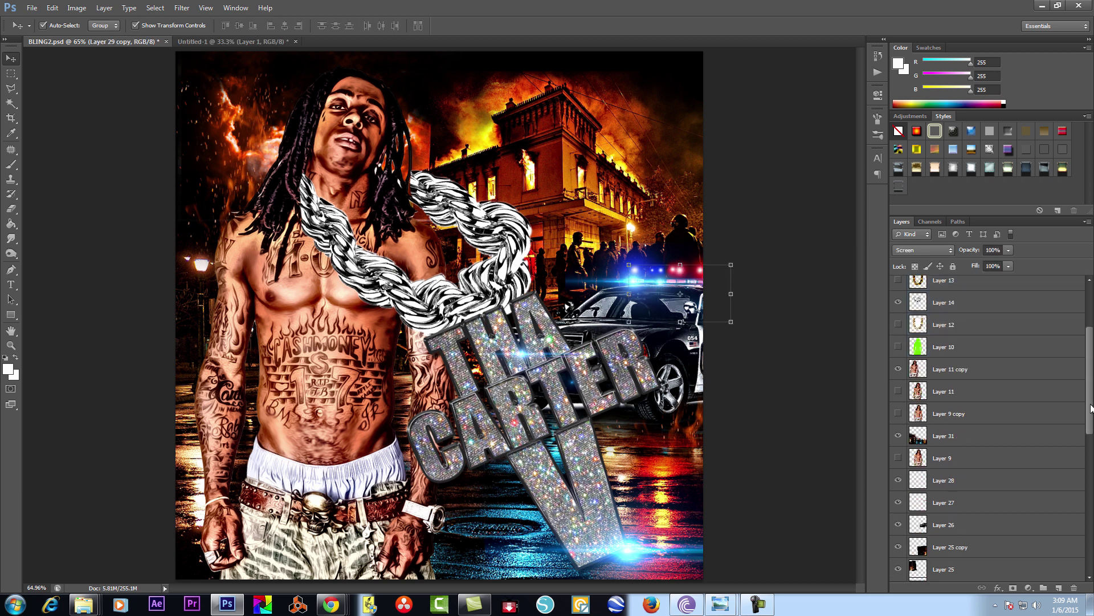
{"action": "left_click", "coordinate": [958, 488]}
{"action": "left_click", "coordinate": [961, 466], "text": "shift"}
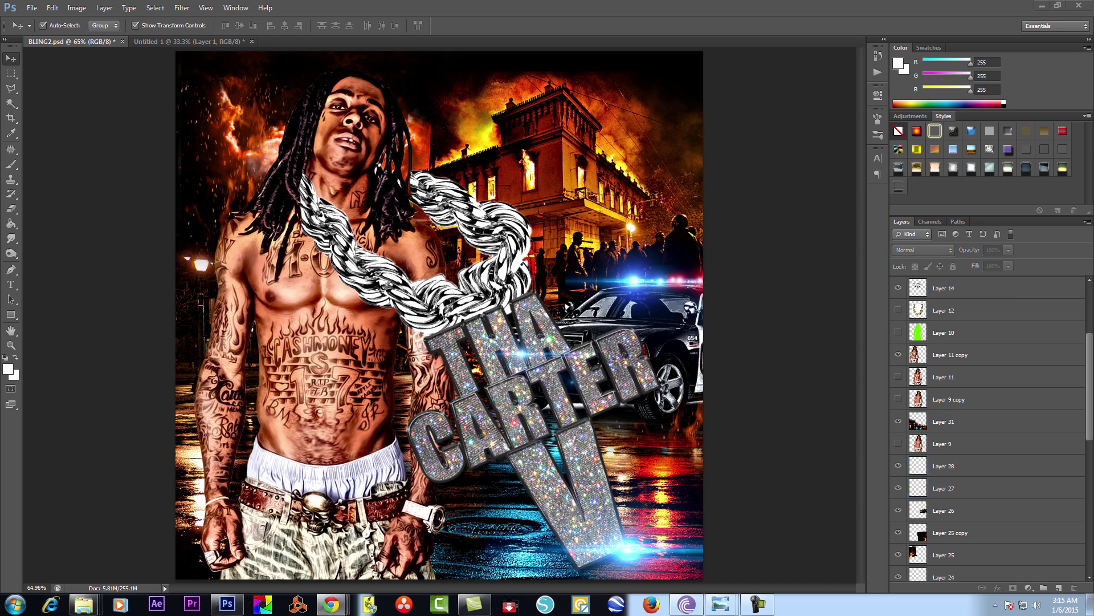
{"action": "left_click", "coordinate": [52, 7]}
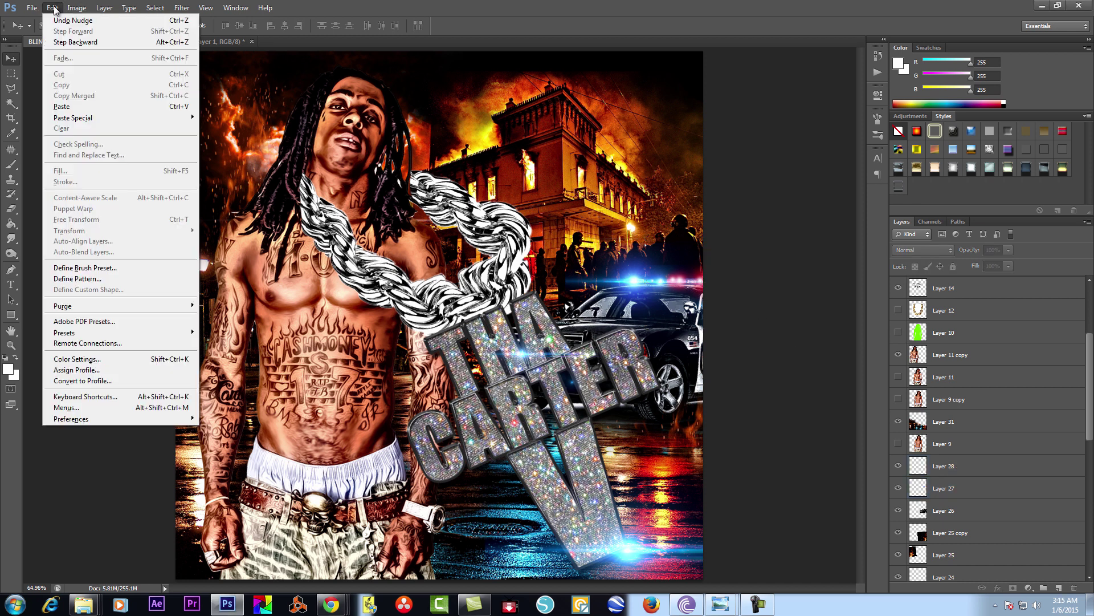
{"action": "left_click", "coordinate": [63, 108]}
{"action": "key", "text": "Return"}
Copy the helicopter area into its own layer and delete the original framed layer
{"action": "key", "text": "m"}
{"action": "left_click_drag", "start_coordinate": [321, 254], "coordinate": [550, 392]}
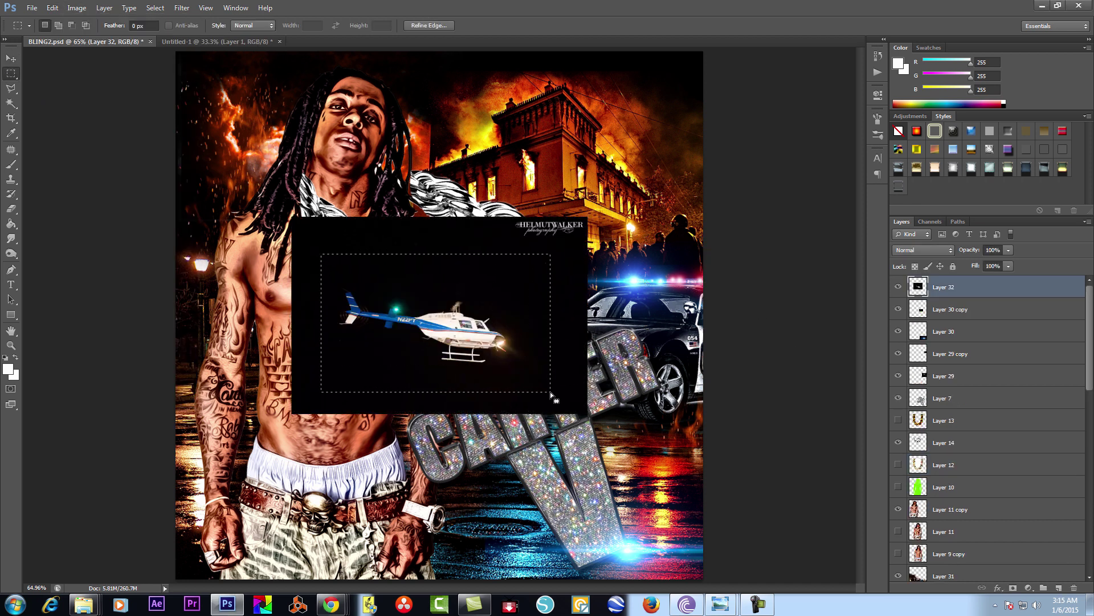
{"action": "key", "text": "ctrl+v"}
{"action": "left_click", "coordinate": [919, 314]}
Erase the black background around the helicopter with the Magic Eraser
{"action": "left_click", "coordinate": [11, 108]}
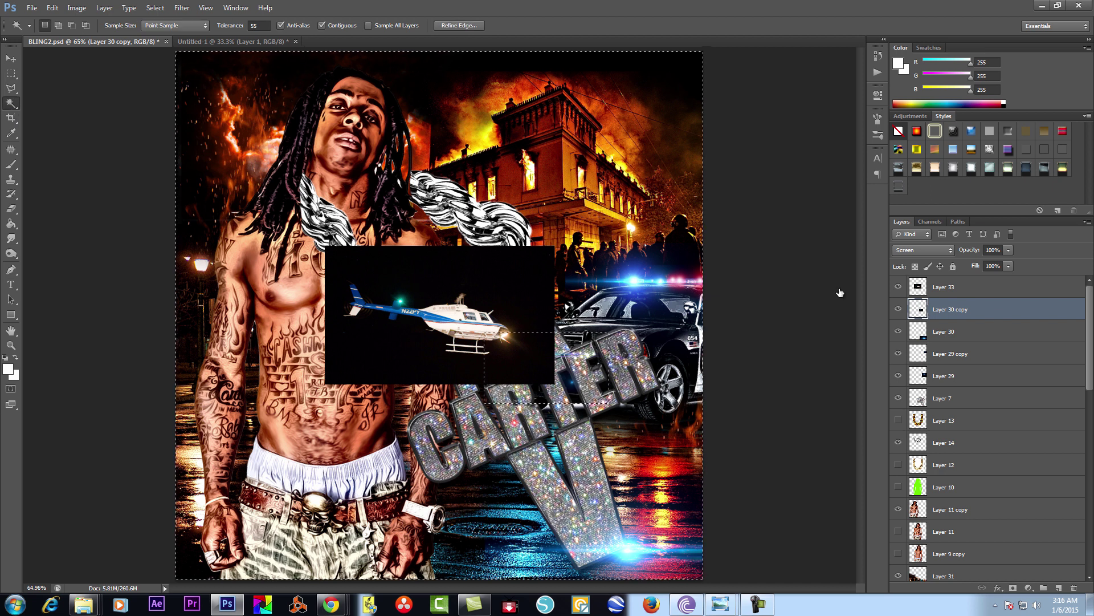
{"action": "key", "text": "v"}
{"action": "key", "text": "alt+bracketright"}
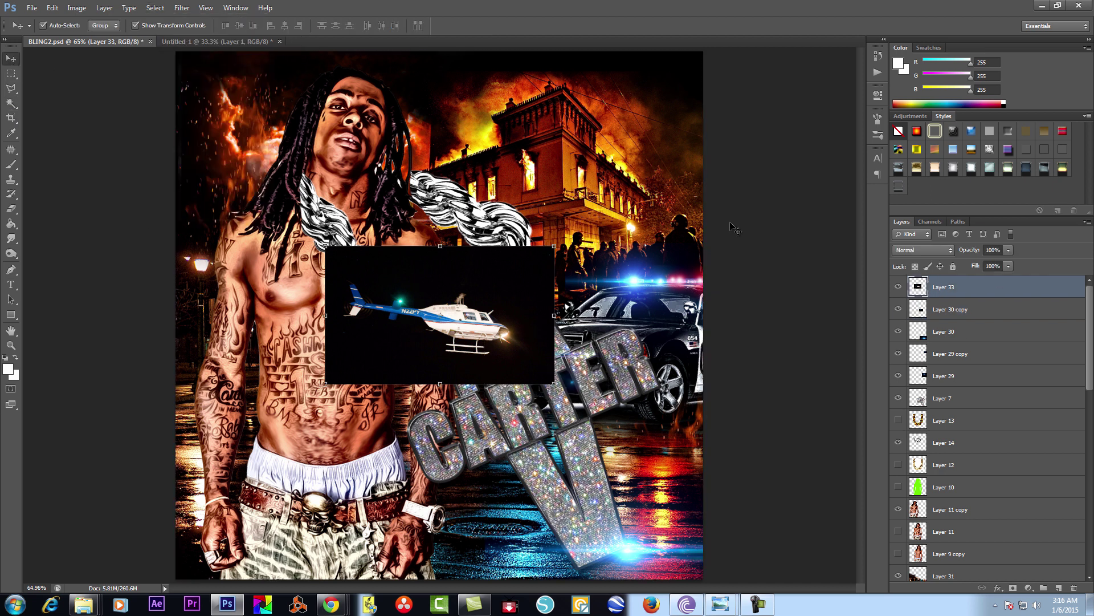
{"action": "left_click", "coordinate": [11, 209]}
{"action": "left_click", "coordinate": [57, 232]}
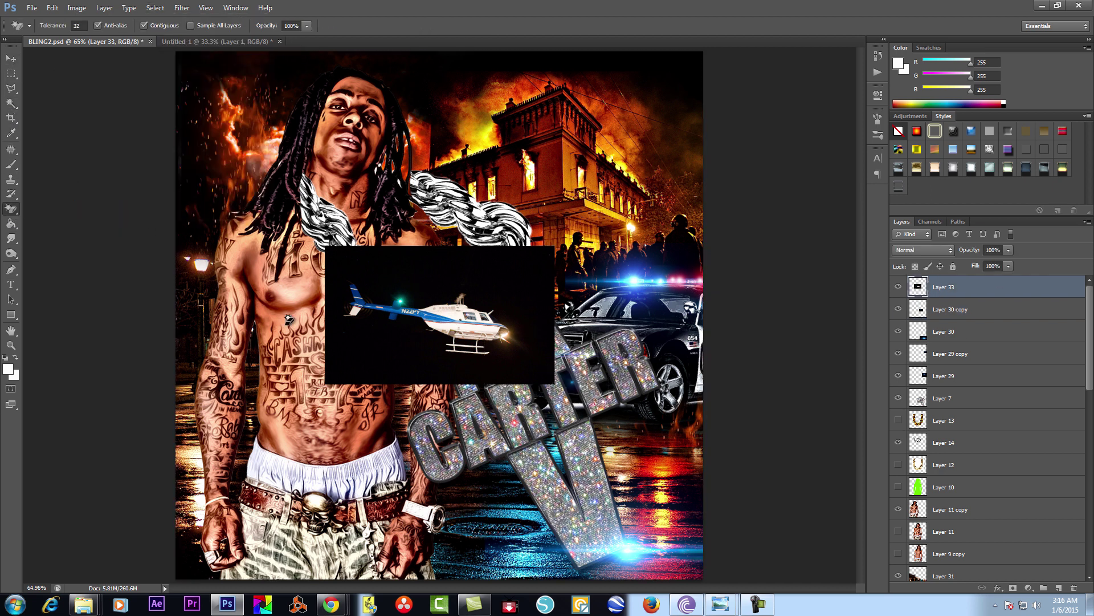
{"action": "left_click", "coordinate": [401, 352]}
Move the helicopter to the top-left corner and shrink it to about 72%
{"action": "left_click", "coordinate": [9, 59]}
{"action": "left_click_drag", "start_coordinate": [457, 326], "coordinate": [269, 118]}
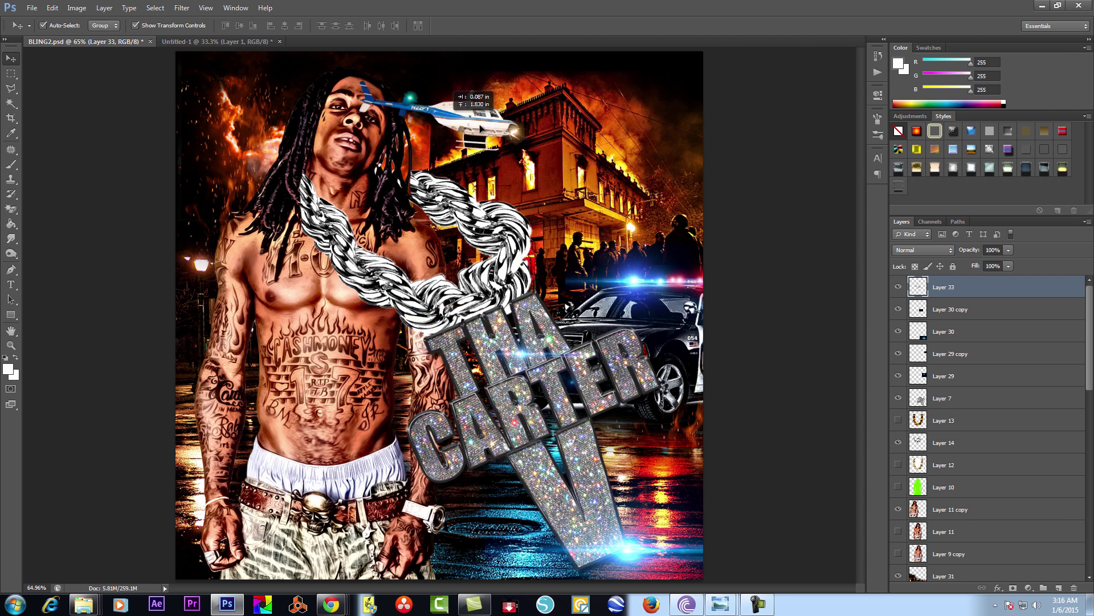
{"action": "scroll", "coordinate": [269, 118], "scroll_direction": "down", "scroll_amount": 2}
{"action": "key", "text": "ctrl+t"}
{"action": "left_click_drag", "start_coordinate": [464, 73], "coordinate": [317, 93]}
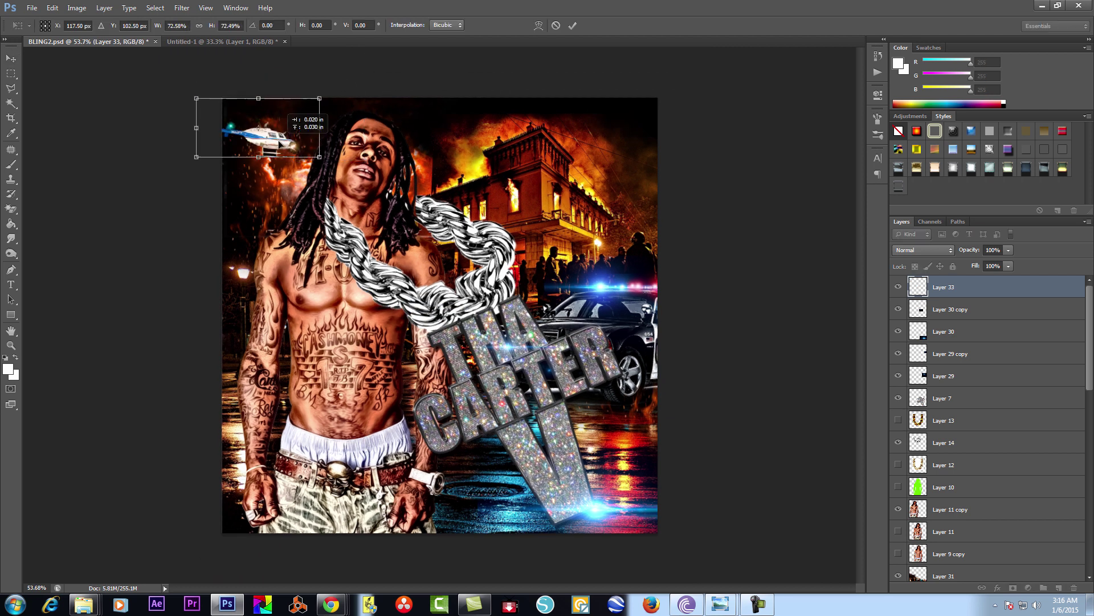
{"action": "left_click_drag", "start_coordinate": [273, 123], "coordinate": [296, 111]}
{"action": "key", "text": "Return"}
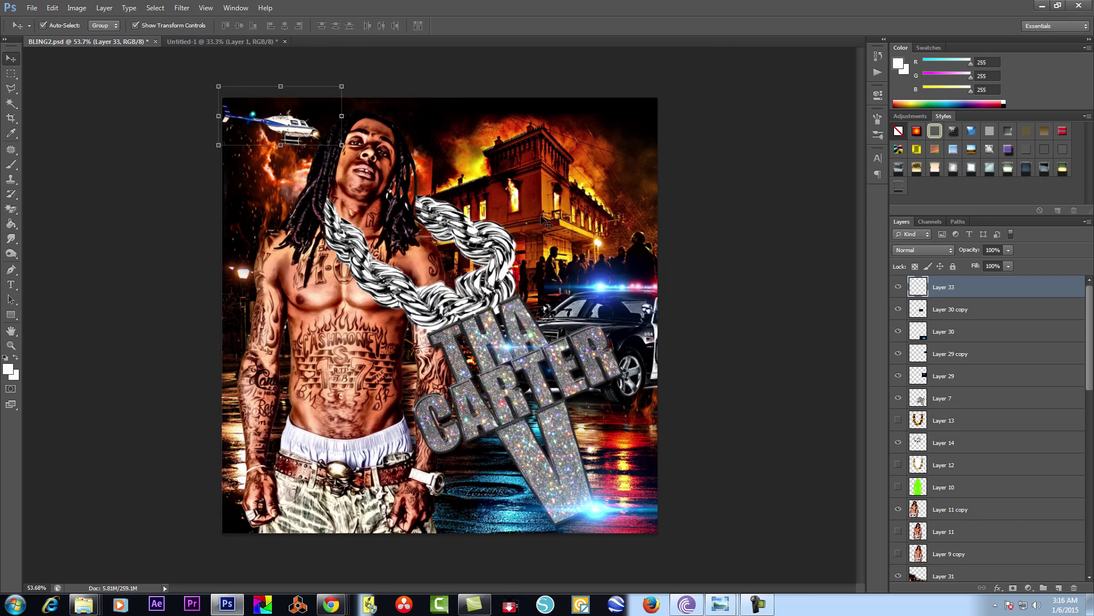
{"action": "scroll", "coordinate": [470, 282], "scroll_direction": "up", "scroll_amount": 2}
{"action": "scroll", "coordinate": [228, 154], "scroll_direction": "up", "scroll_amount": 3}
{"action": "key", "text": "w"}
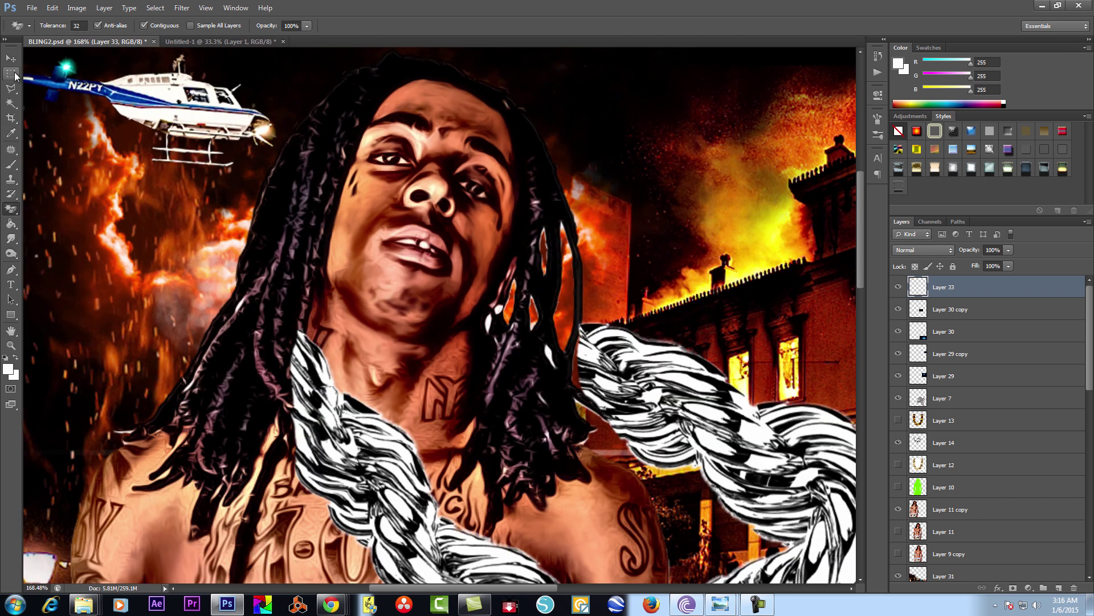
Duplicate the blue light flare and place a half-size copy beside the helicopter
{"action": "left_click", "coordinate": [908, 340]}
{"action": "key", "text": "ctrl+j"}
{"action": "scroll", "coordinate": [513, 308], "scroll_direction": "down", "scroll_amount": 3}
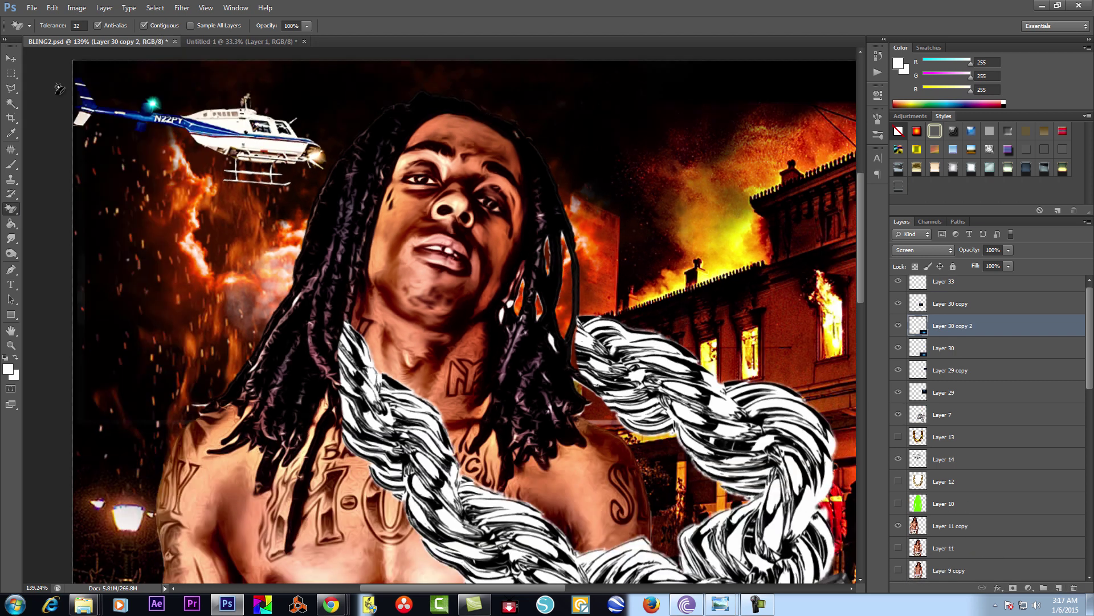
{"action": "key", "text": "v"}
{"action": "mouse_move", "coordinate": [1015, 432]}
{"action": "left_mouse_down"}
{"action": "mouse_move", "coordinate": [714, 265]}
{"action": "mouse_move", "coordinate": [342, 165]}
{"action": "left_mouse_up"}
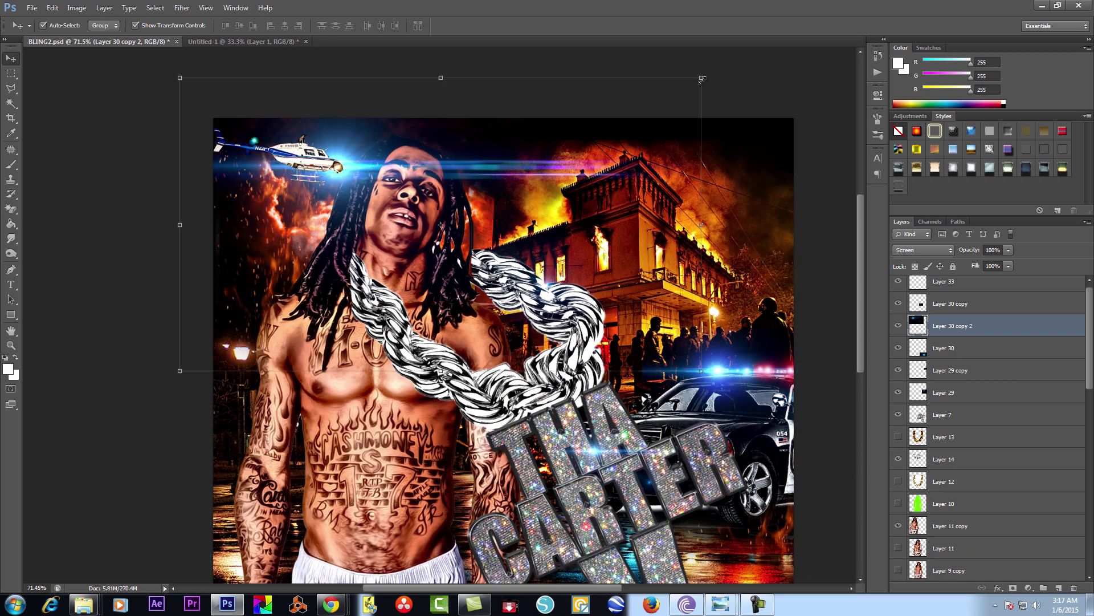
{"action": "left_click_drag", "start_coordinate": [1000, 326], "coordinate": [999, 283]}
{"action": "left_click_drag", "start_coordinate": [693, 88], "coordinate": [536, 120]}
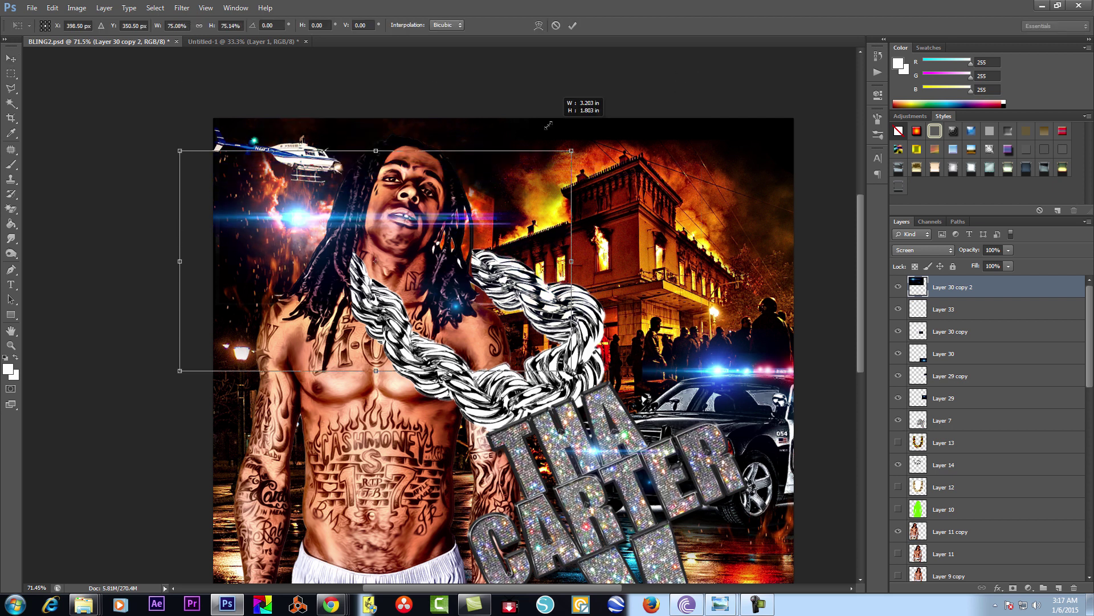
{"action": "key", "text": "Return"}
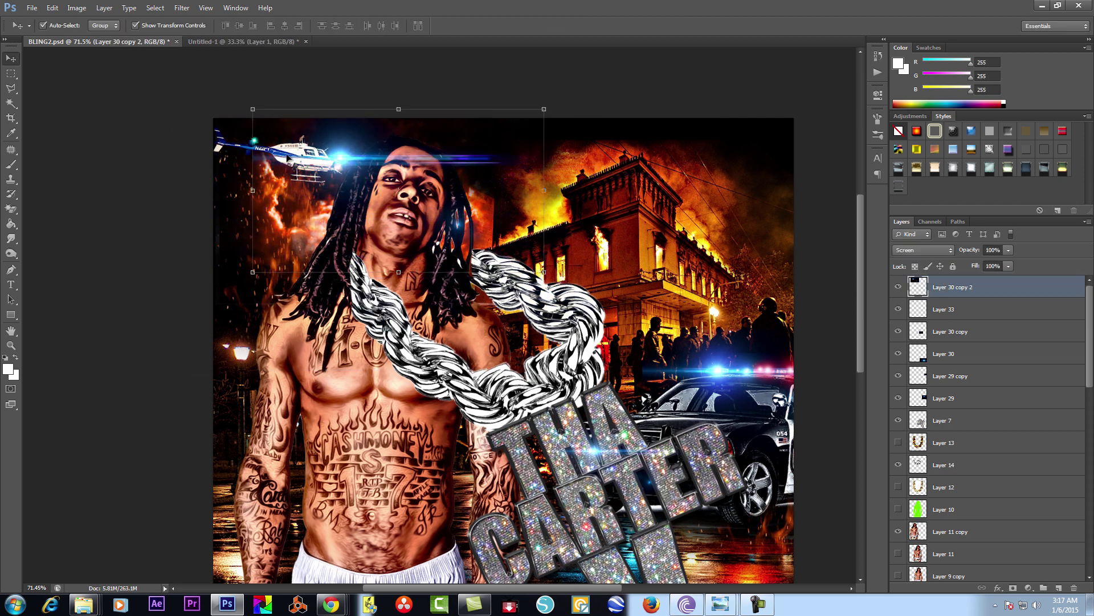
Nudge the helicopter up-left and apply a Motion Blur filter to it
{"action": "left_click_drag", "start_coordinate": [225, 151], "coordinate": [221, 144]}
{"action": "left_click", "coordinate": [452, 98]}
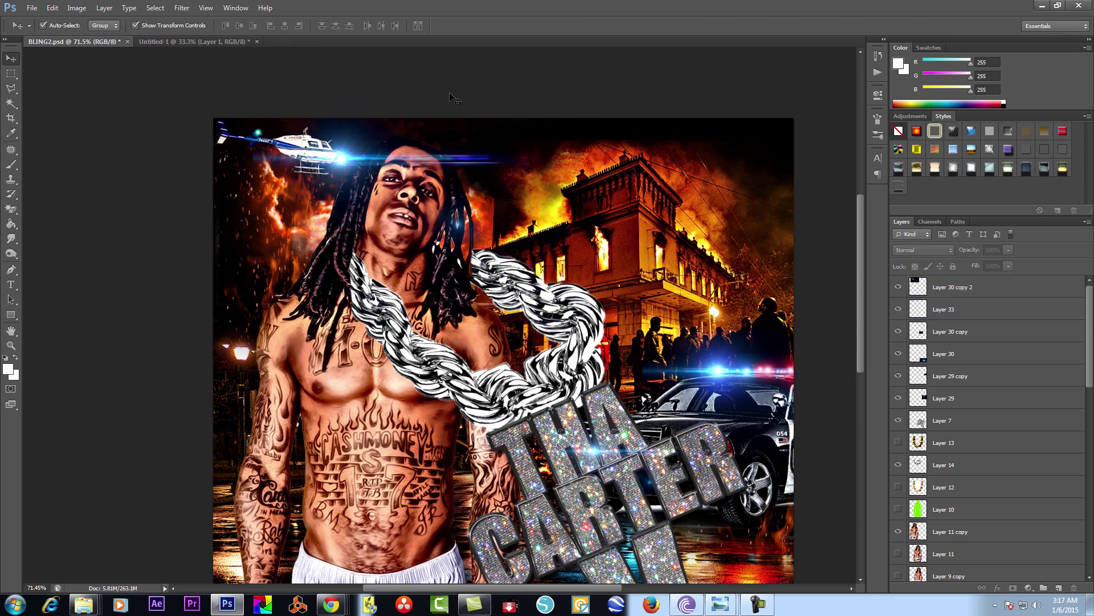
{"action": "left_click", "coordinate": [234, 142]}
{"action": "left_click", "coordinate": [182, 7]}
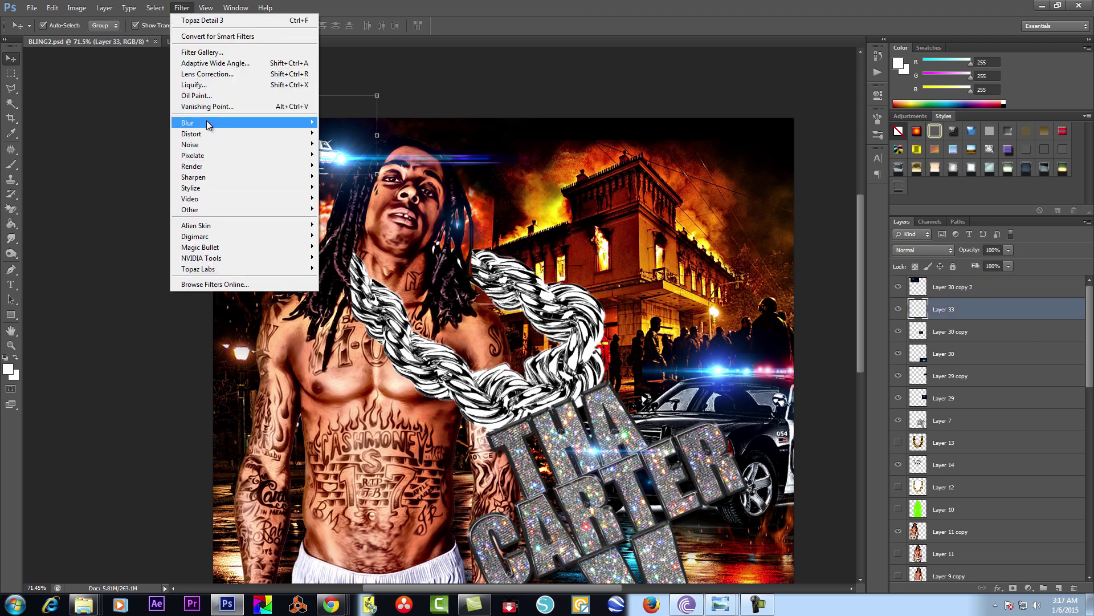
{"action": "left_click", "coordinate": [344, 224]}
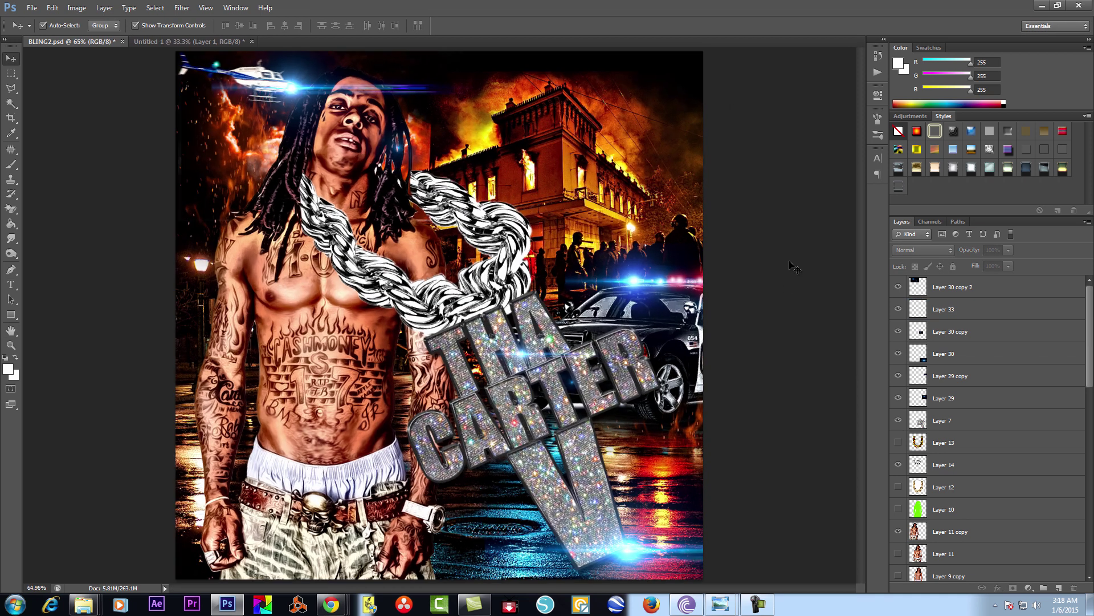
Paint an orange glow behind the man's head with a smaller soft brush
{"action": "left_click", "coordinate": [10, 164]}
{"action": "left_click", "coordinate": [8, 369]}
{"action": "left_click", "coordinate": [788, 260]}
{"action": "left_click", "coordinate": [774, 104]}
{"action": "left_click", "coordinate": [904, 97]}
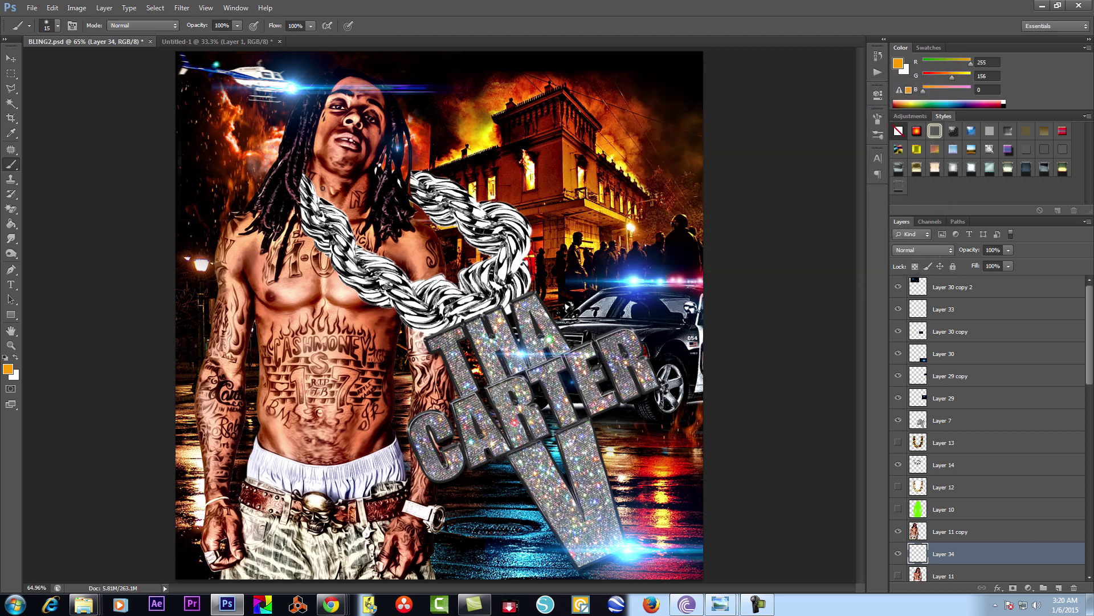
{"action": "key", "text": "bracketleft"}
{"action": "key", "text": "bracketleft"}
{"action": "key", "text": "bracketleft"}
{"action": "left_click_drag", "start_coordinate": [302, 191], "coordinate": [303, 349]}
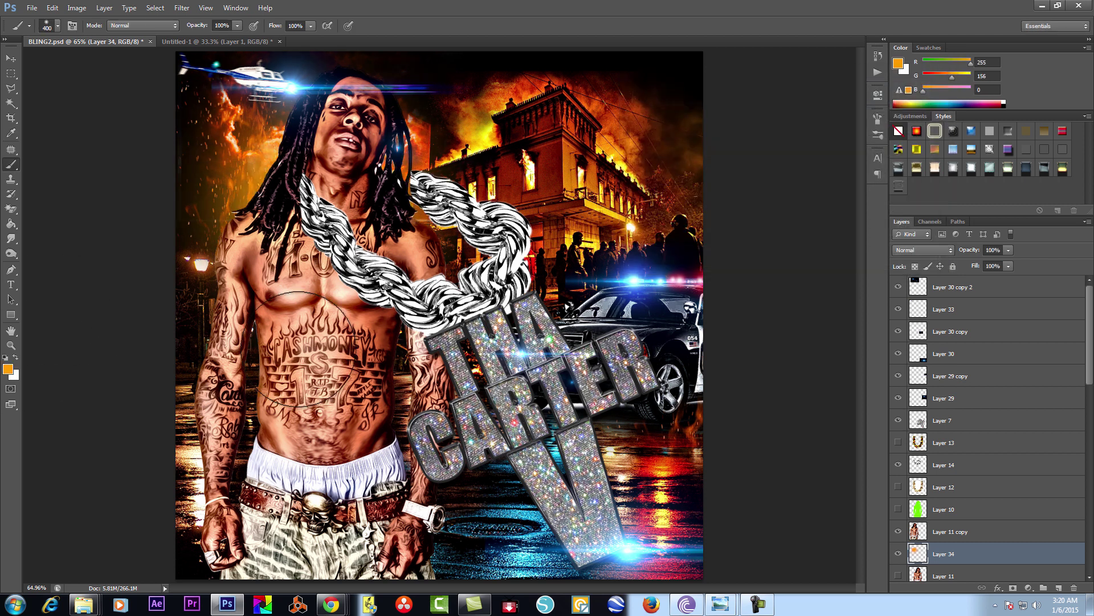
Set the orange glow layer's blend mode to Color Dodge
{"action": "left_click", "coordinate": [8, 370]}
{"action": "left_click", "coordinate": [904, 91]}
{"action": "left_click", "coordinate": [924, 250]}
{"action": "left_click", "coordinate": [901, 353]}
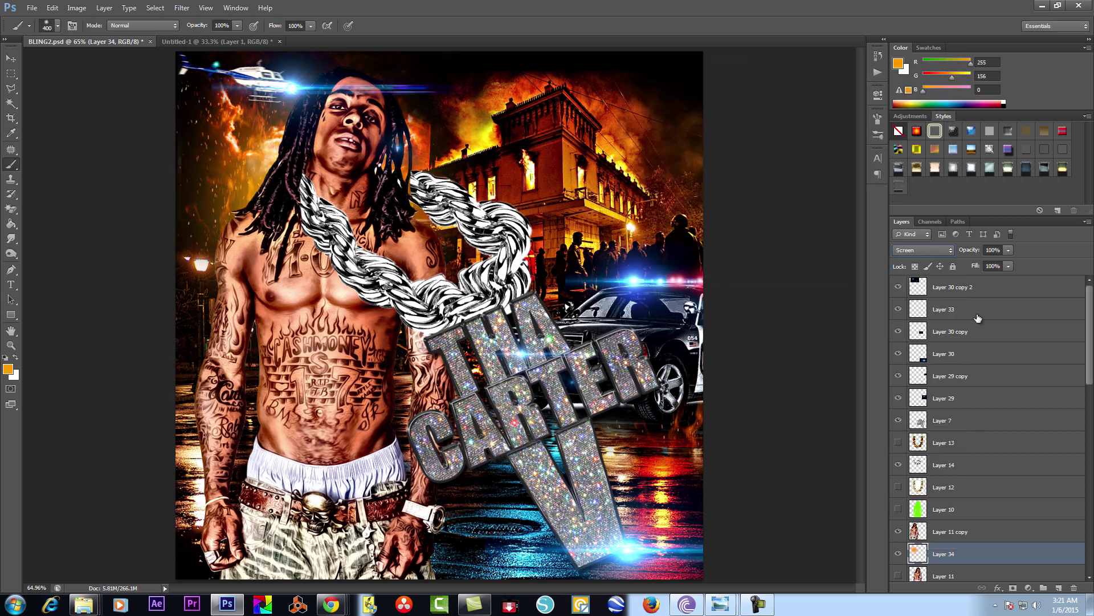
{"action": "left_click", "coordinate": [924, 250]}
{"action": "left_click", "coordinate": [931, 363]}
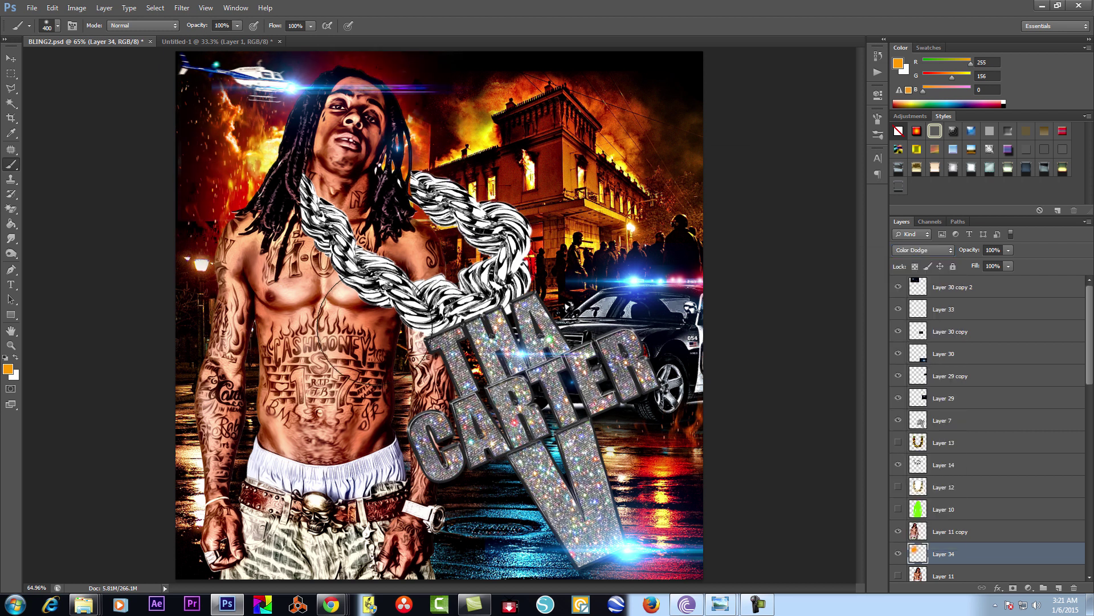
Switch the paint colour to white and set the white light layer to Color Dodge
{"action": "left_click", "coordinate": [8, 369]}
{"action": "left_click", "coordinate": [641, 94]}
{"action": "left_click", "coordinate": [904, 90]}
{"action": "key", "text": "bracketleft"}
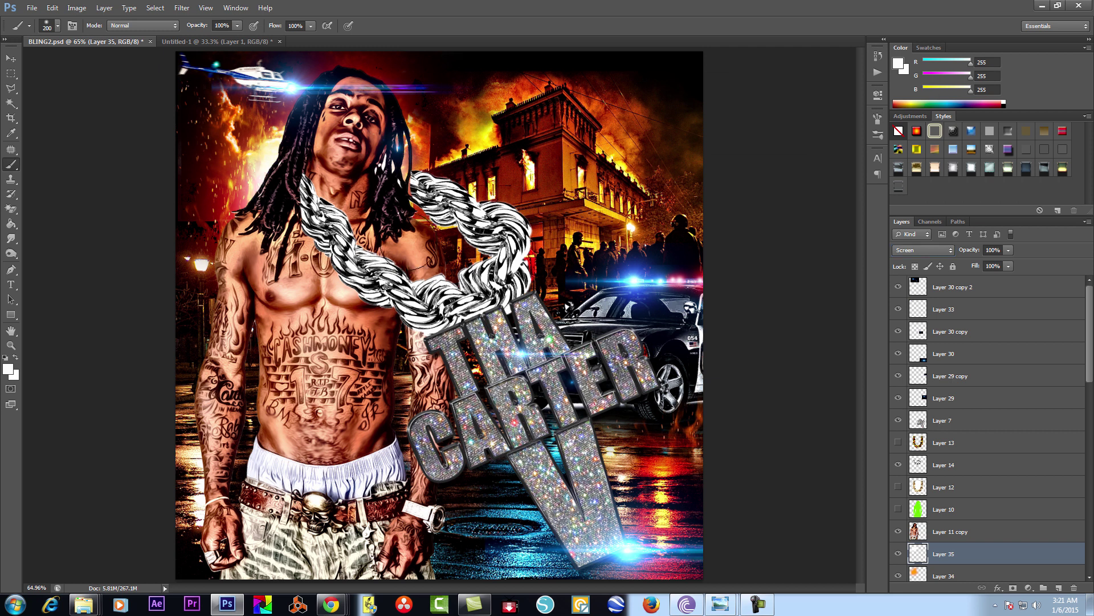
{"action": "left_click", "coordinate": [923, 250]}
{"action": "left_click", "coordinate": [931, 363]}
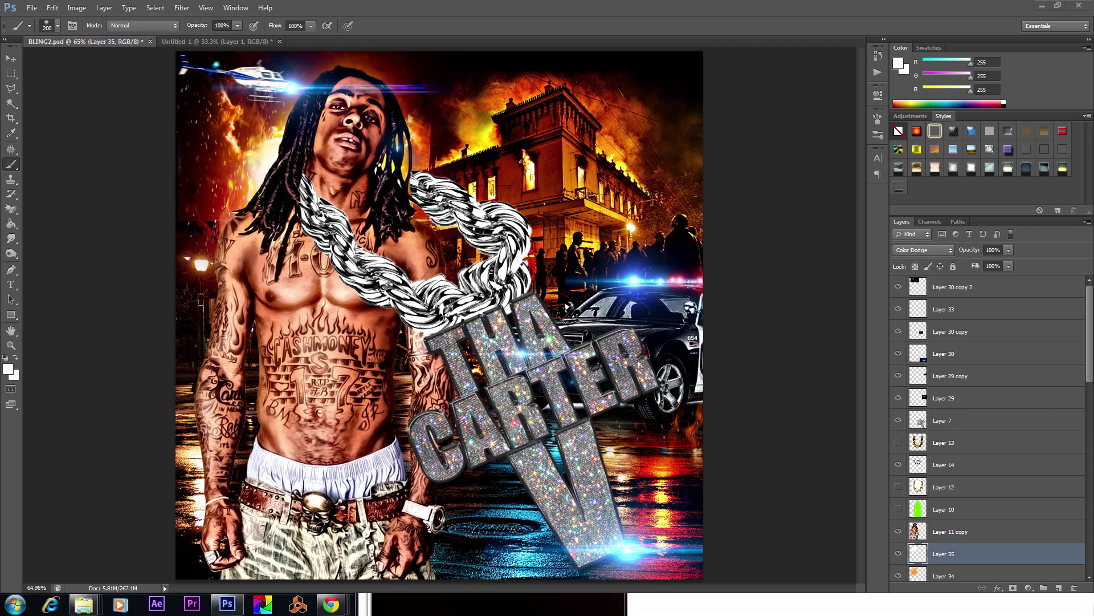
Nudge the flare copy and the helicopter slightly lower
{"action": "left_click", "coordinate": [11, 58]}
{"action": "left_click_drag", "start_coordinate": [291, 92], "coordinate": [292, 102]}
{"action": "left_click_drag", "start_coordinate": [184, 71], "coordinate": [184, 80]}
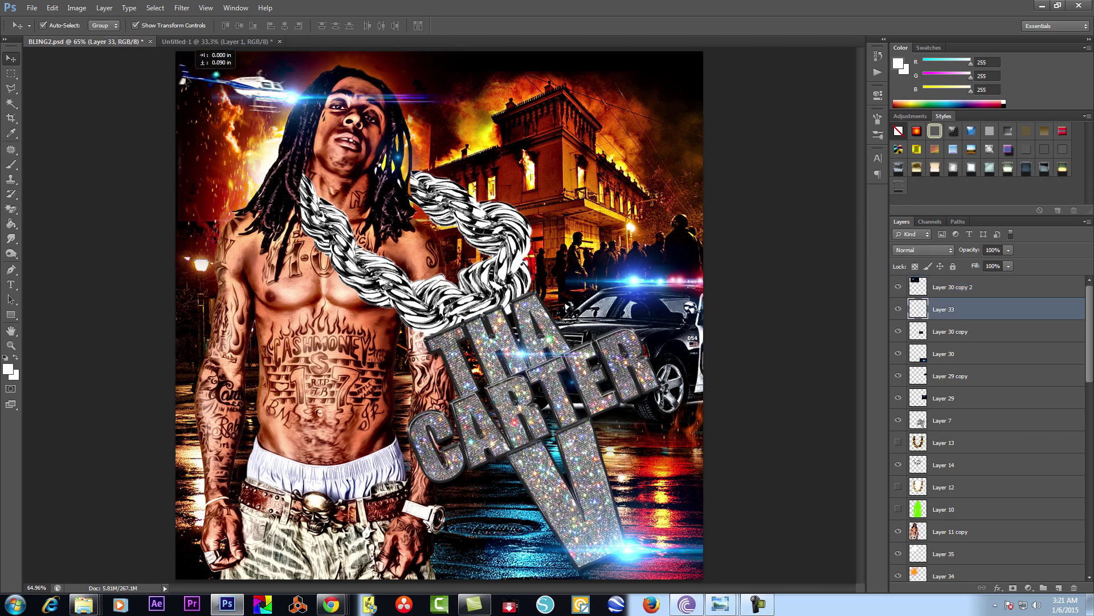
Add 'LIL WAYNE PRESENTS' text at 18 pt near the top centre
{"action": "key", "text": "t"}
{"action": "left_click", "coordinate": [192, 74]}
{"action": "left_click", "coordinate": [237, 26]}
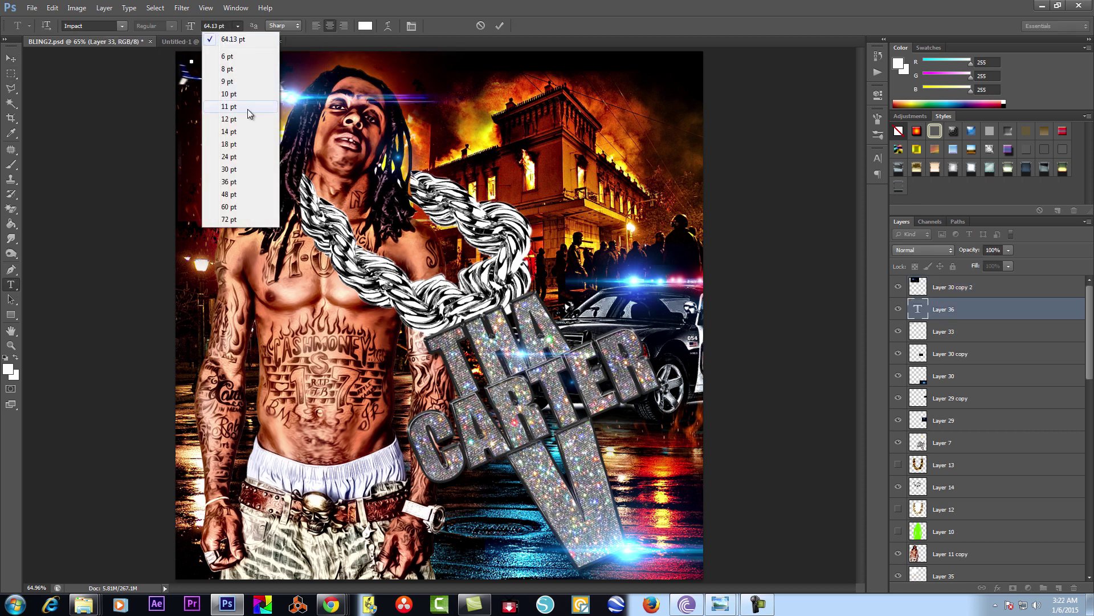
{"action": "left_click", "coordinate": [249, 152]}
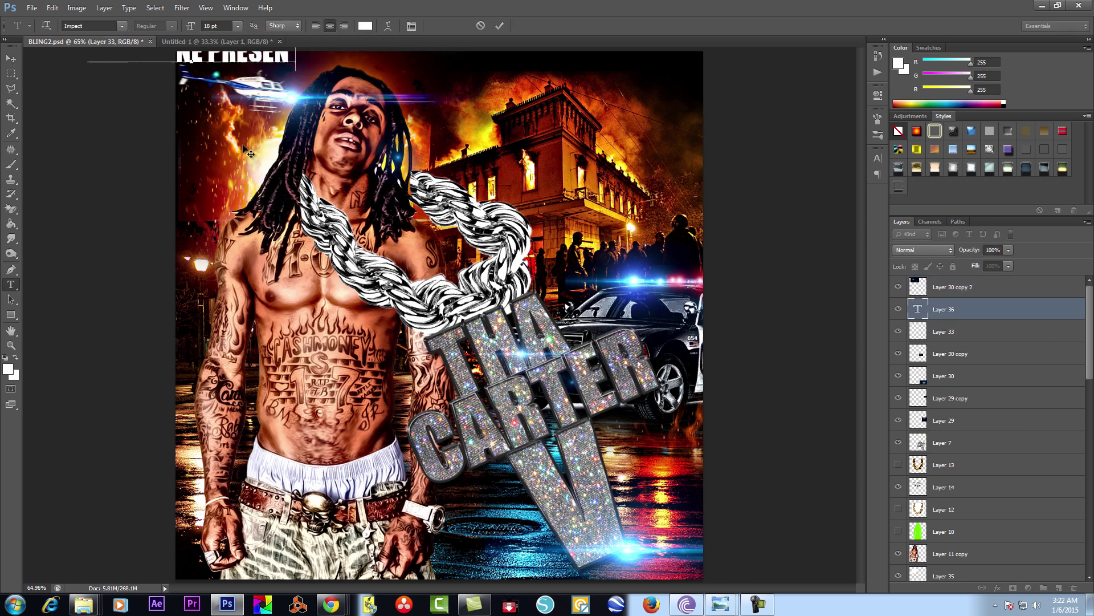
{"action": "left_click_drag", "start_coordinate": [422, 163], "coordinate": [631, 185]}
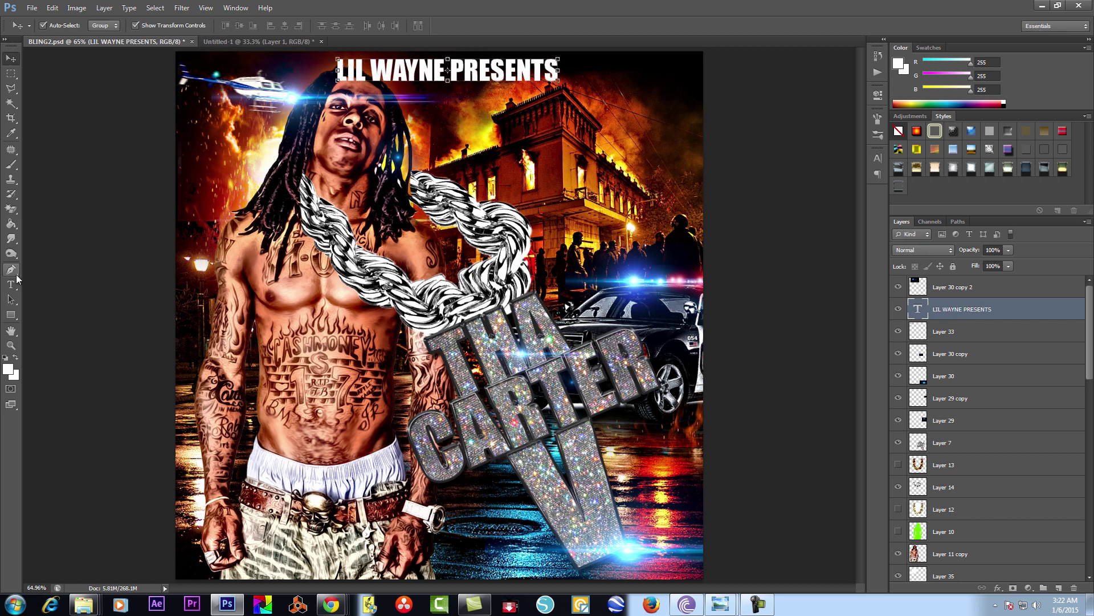
{"action": "key", "text": "ctrl+Return"}
Restyle the headline as Arial Bold at about 8 pt
{"action": "left_click", "coordinate": [121, 26]}
{"action": "scroll", "coordinate": [285, 285], "scroll_direction": "up", "scroll_amount": 10}
{"action": "left_click", "coordinate": [355, 281]}
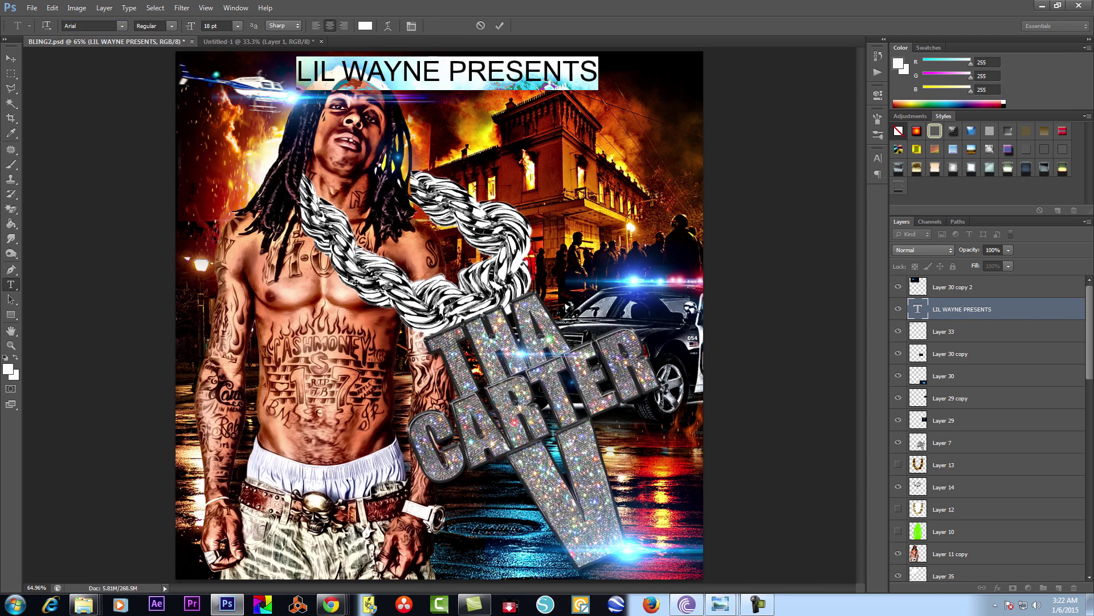
{"action": "left_click_drag", "start_coordinate": [193, 28], "coordinate": [181, 31]}
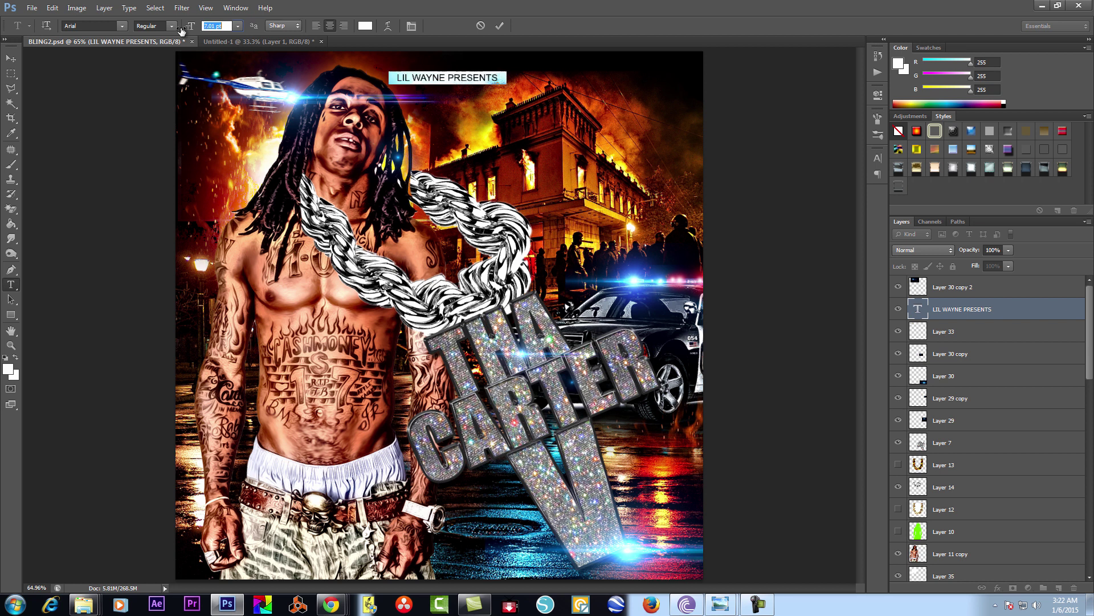
{"action": "left_click", "coordinate": [172, 26]}
{"action": "left_click", "coordinate": [193, 80]}
Widen the headline tracking to 1680 and move it up to the top edge
{"action": "left_click", "coordinate": [411, 26]}
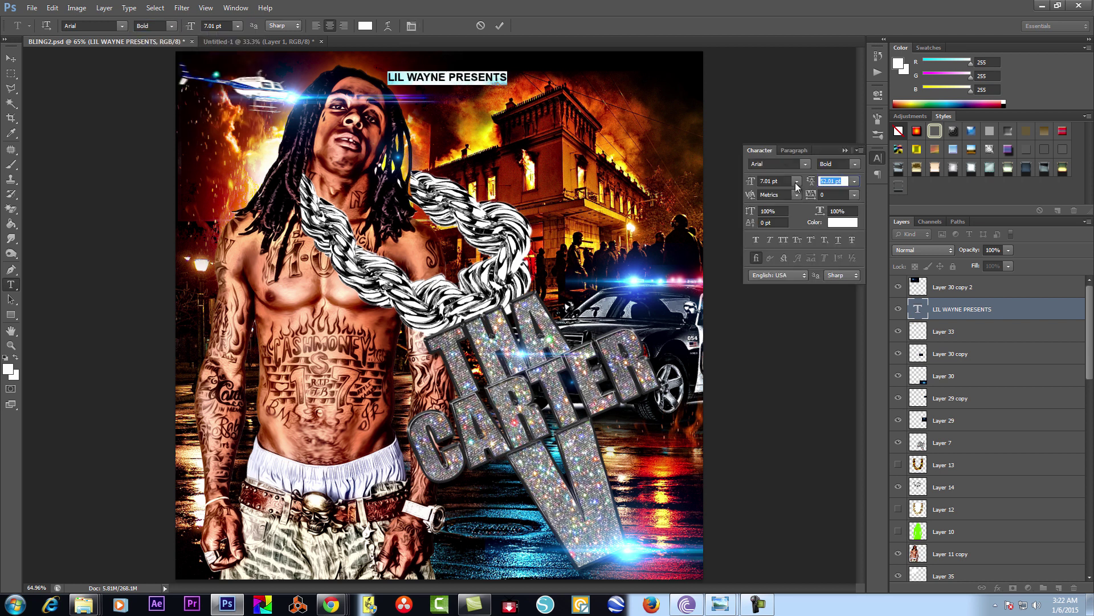
{"action": "left_click_drag", "start_coordinate": [810, 194], "coordinate": [838, 195]}
{"action": "key", "text": "ctrl+Return"}
{"action": "key", "text": "v"}
{"action": "left_click_drag", "start_coordinate": [481, 80], "coordinate": [479, 64]}
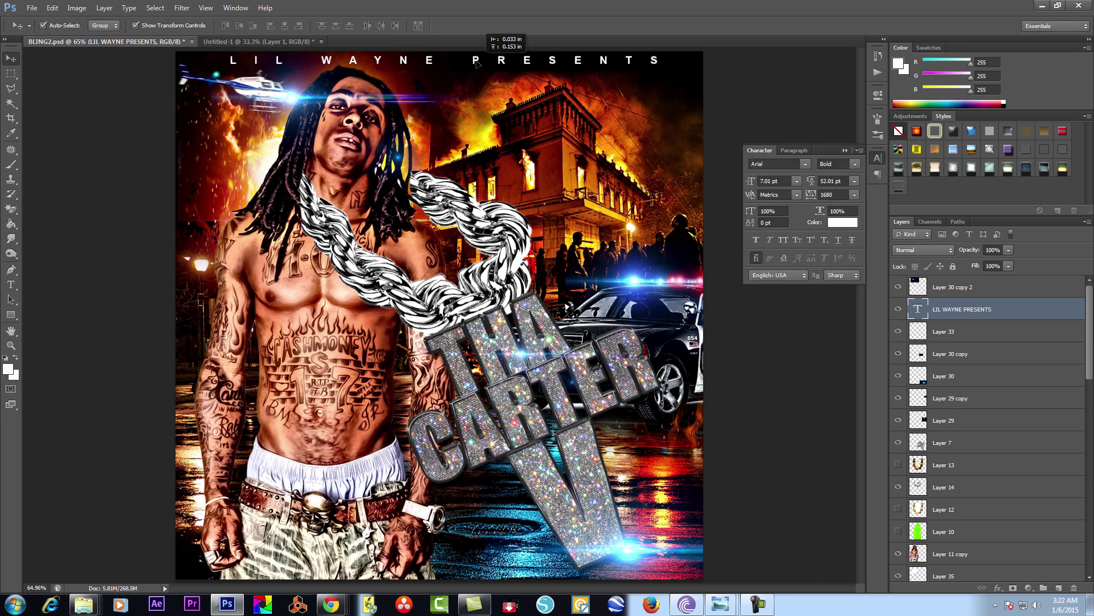
Add a large, soft Bevel & Emboss with full highlight opacity to the tattooed man
{"action": "left_click", "coordinate": [321, 309]}
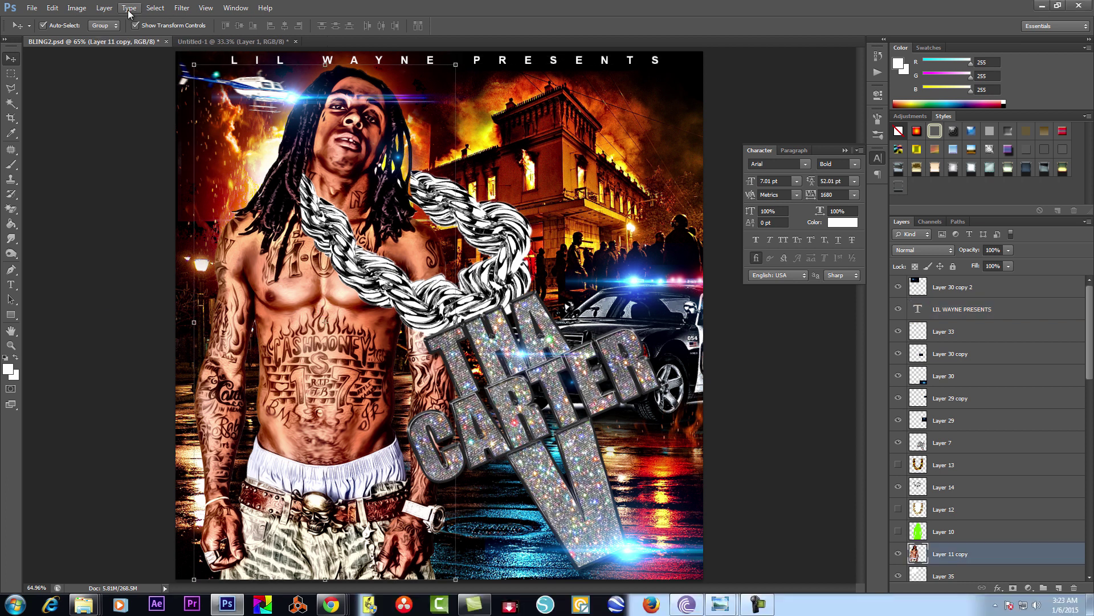
{"action": "left_click", "coordinate": [104, 8]}
{"action": "left_click", "coordinate": [287, 83]}
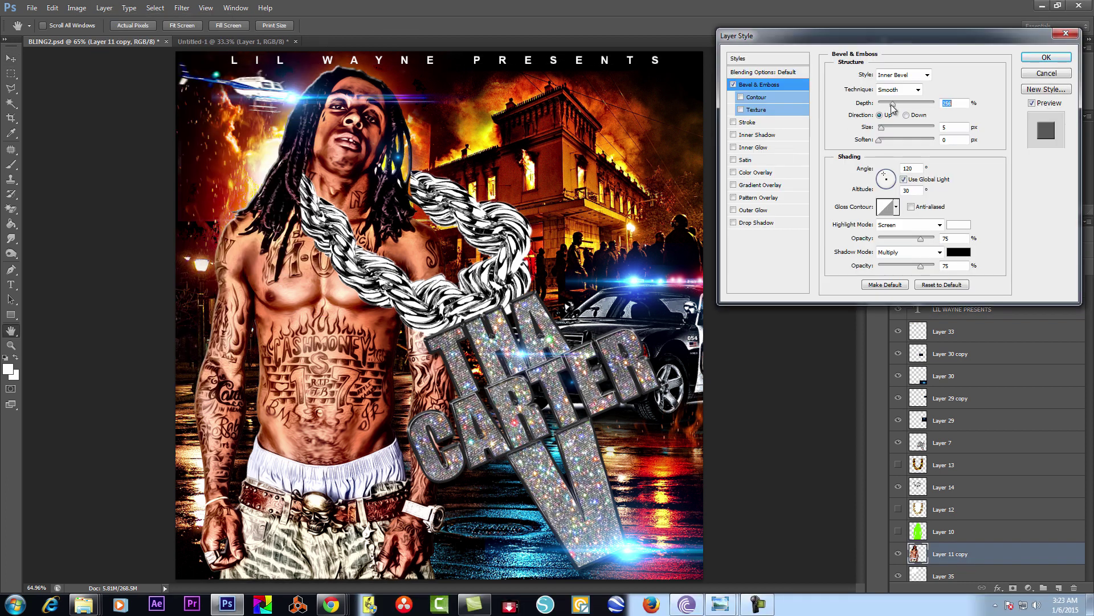
{"action": "left_click_drag", "start_coordinate": [881, 130], "coordinate": [915, 146]}
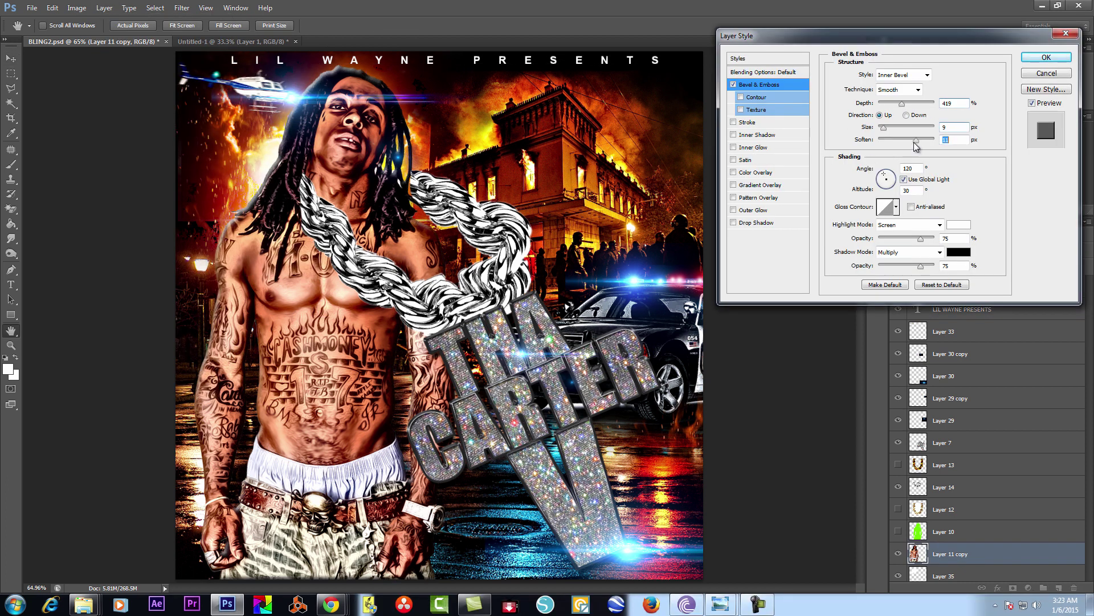
{"action": "mouse_move", "coordinate": [920, 238]}
{"action": "left_mouse_down"}
{"action": "mouse_move", "coordinate": [934, 238]}
{"action": "mouse_move", "coordinate": [918, 266]}
{"action": "left_mouse_up"}
{"action": "left_click", "coordinate": [912, 225]}
Set a white Screen bevel shadow, 256% depth, smaller size and slightly dimmer highlights
{"action": "left_click", "coordinate": [959, 252]}
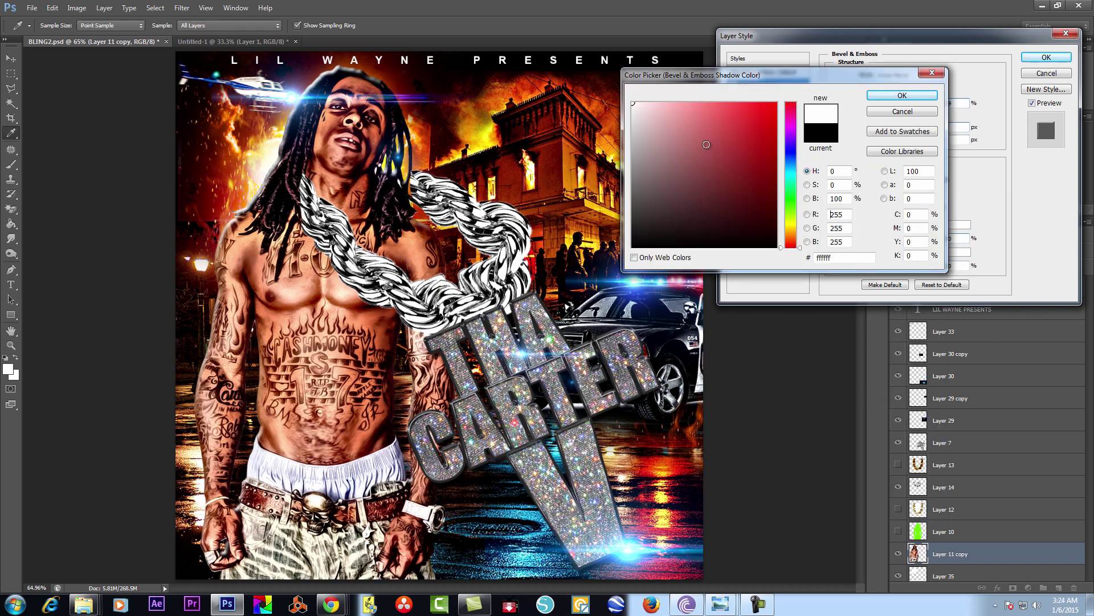
{"action": "left_click", "coordinate": [904, 90]}
{"action": "left_click", "coordinate": [935, 252]}
{"action": "left_click", "coordinate": [939, 252]}
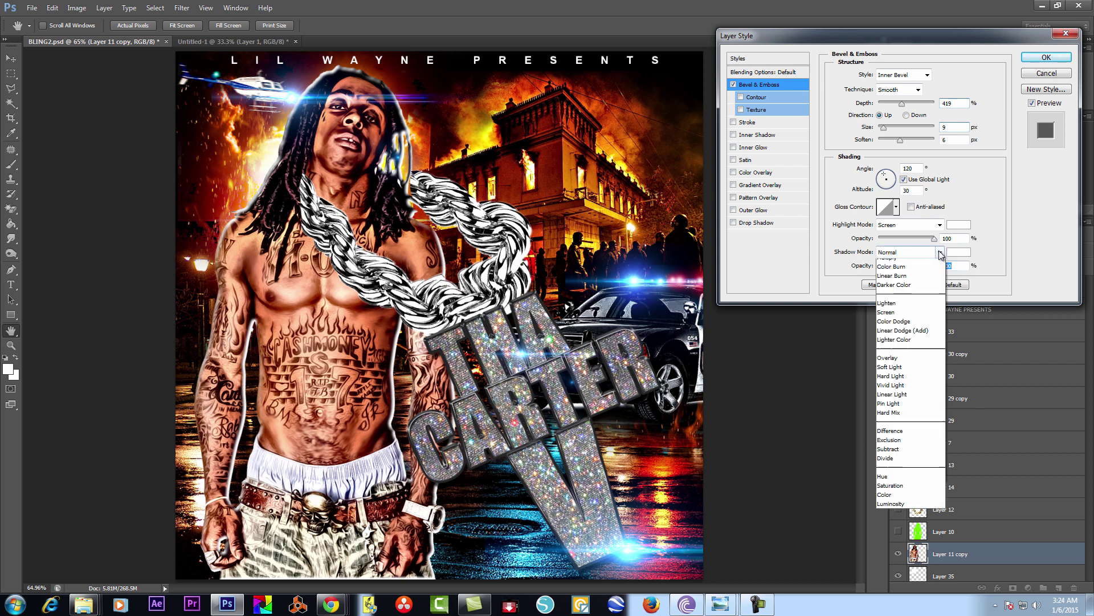
{"action": "left_click", "coordinate": [923, 345]}
{"action": "left_click_drag", "start_coordinate": [929, 238], "coordinate": [922, 242]}
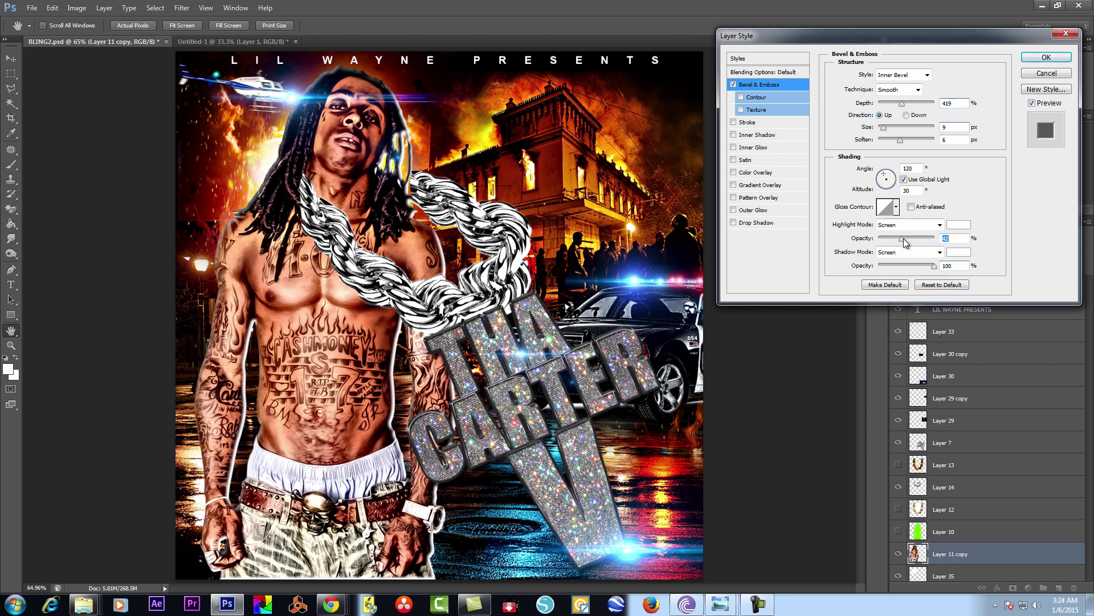
{"action": "left_click", "coordinate": [893, 103]}
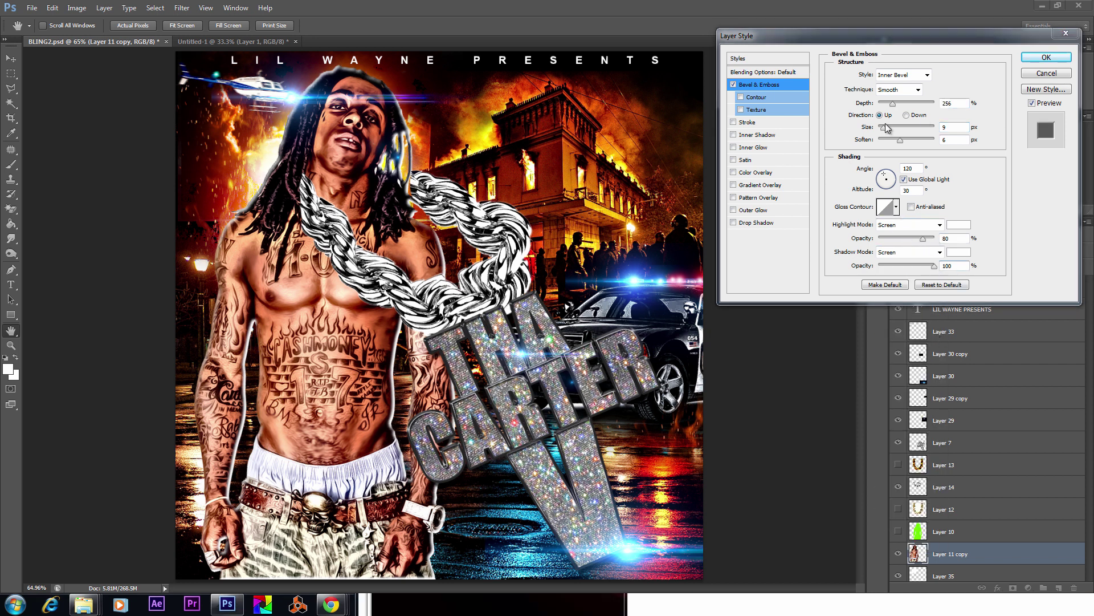
{"action": "left_click_drag", "start_coordinate": [886, 124], "coordinate": [891, 153]}
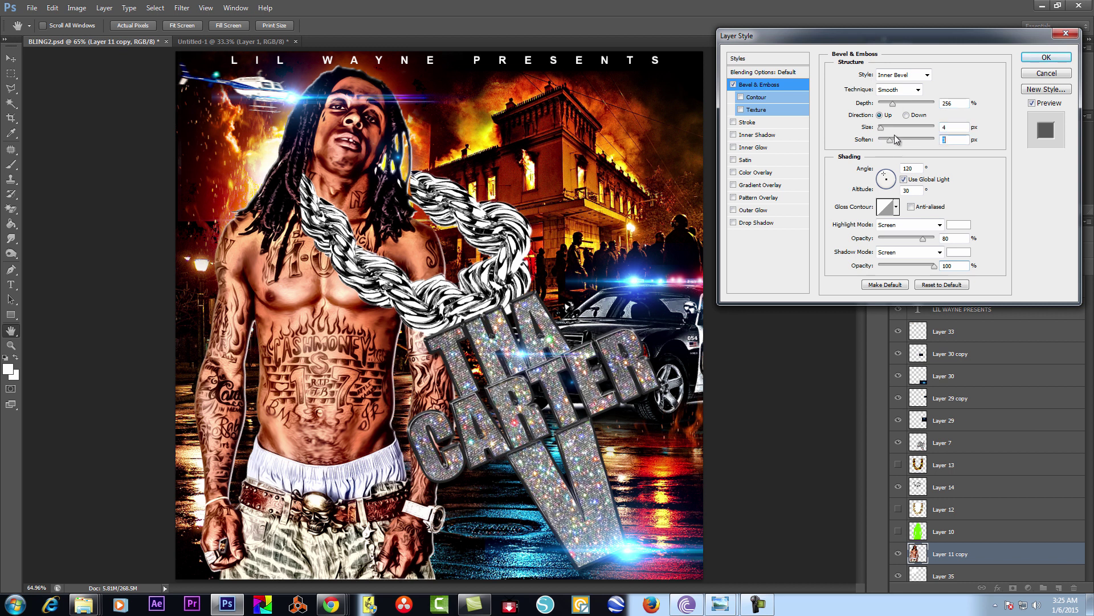
Set the bevel highlight colour to peach-orange
{"action": "left_click", "coordinate": [959, 224]}
{"action": "left_click", "coordinate": [665, 105]}
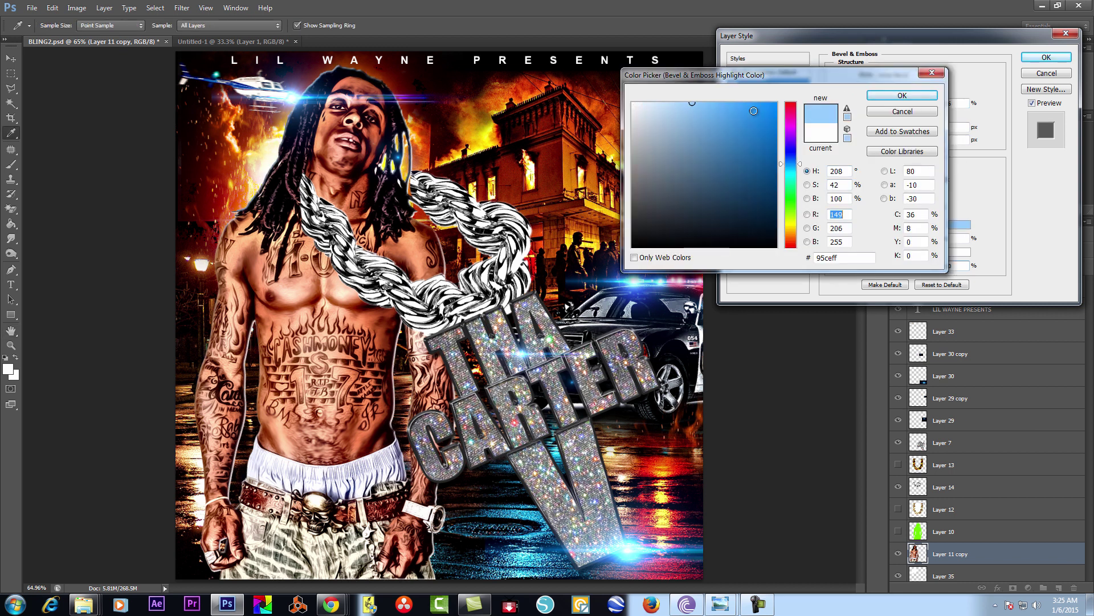
{"action": "left_click", "coordinate": [791, 230]}
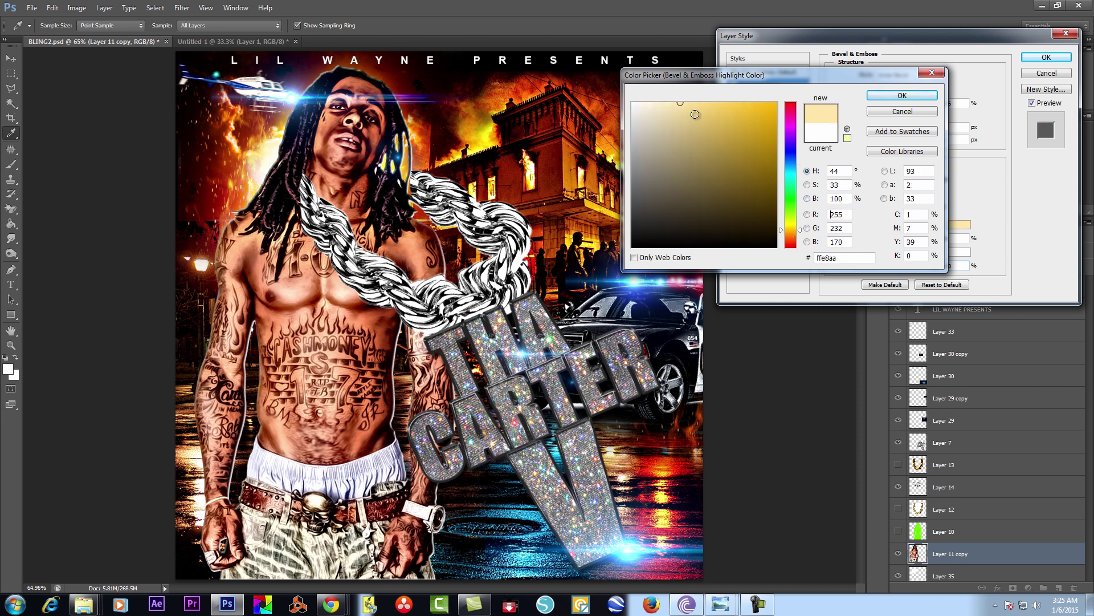
{"action": "left_click_drag", "start_coordinate": [801, 233], "coordinate": [801, 228]}
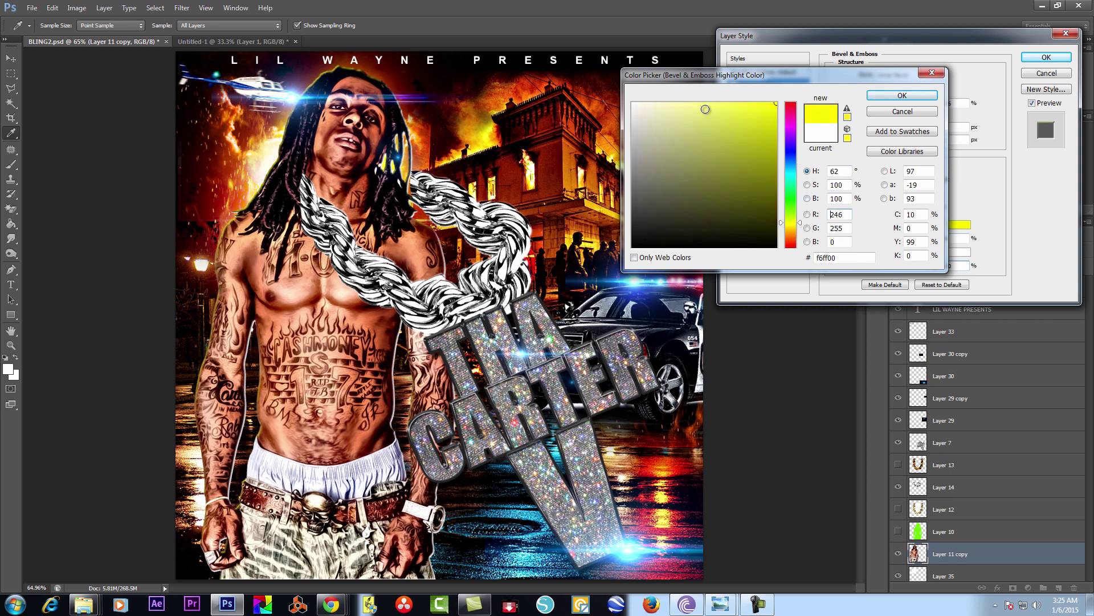
{"action": "left_click", "coordinate": [791, 232]}
{"action": "left_click", "coordinate": [902, 95]}
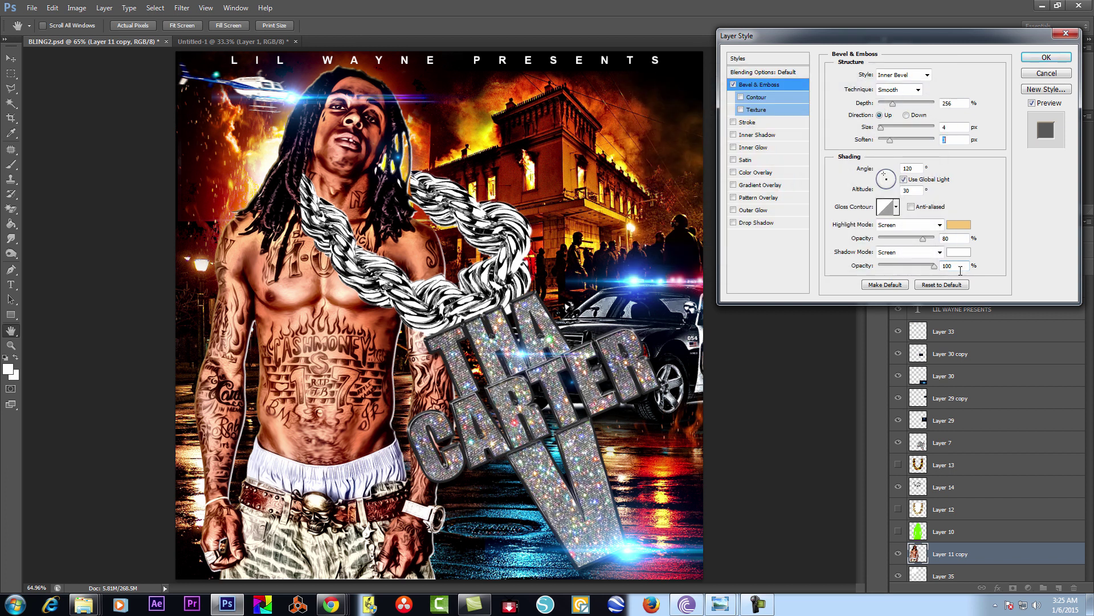
Change the bevel shadow colour to light blue and confirm
{"action": "left_click", "coordinate": [959, 251]}
{"action": "left_click", "coordinate": [791, 163]}
{"action": "left_click", "coordinate": [720, 103]}
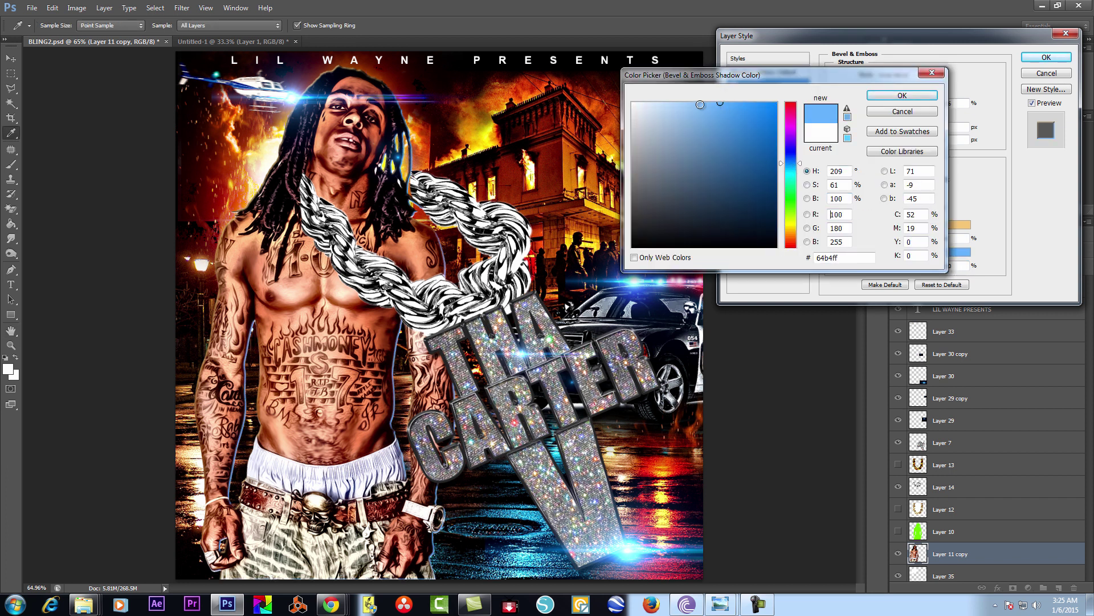
{"action": "left_click", "coordinate": [902, 95]}
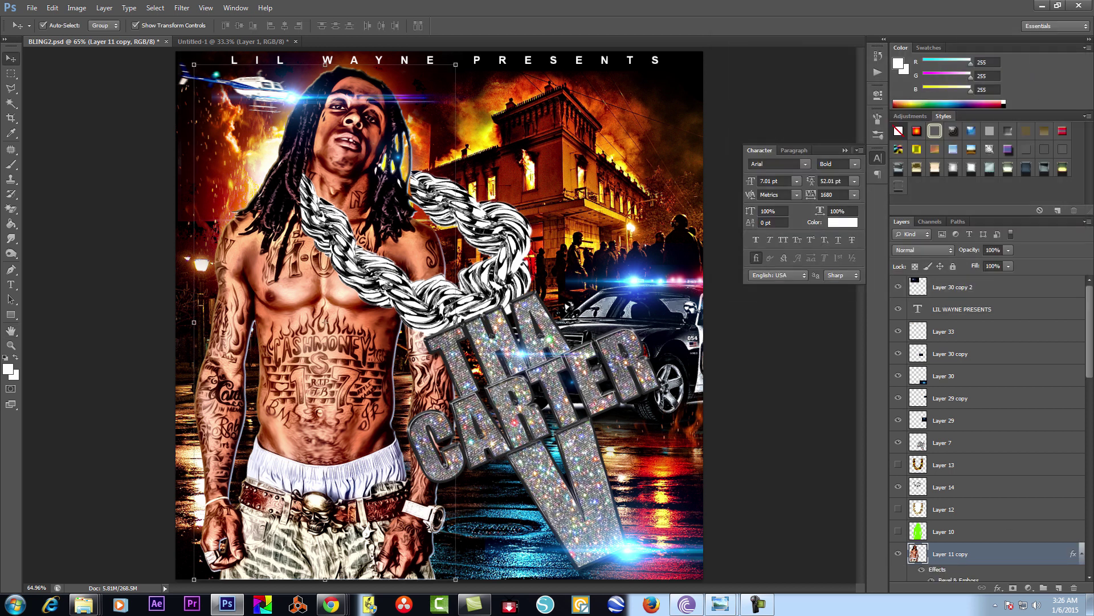
Move the fire onto the man's lower torso, set it to Screen, and place it behind him
{"action": "left_click_drag", "start_coordinate": [322, 292], "coordinate": [272, 372]}
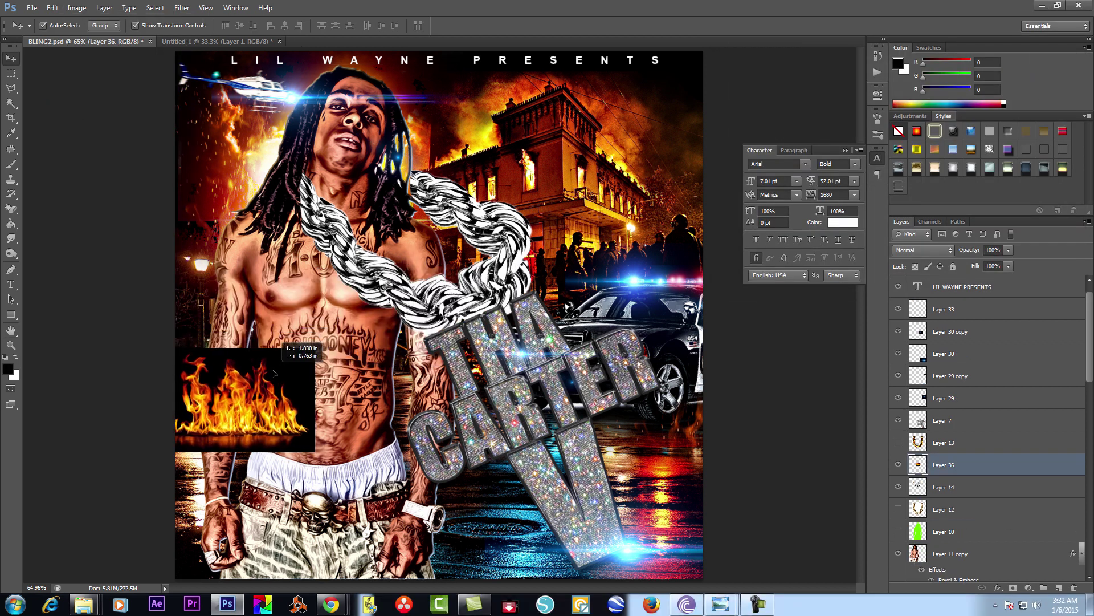
{"action": "left_click", "coordinate": [922, 249]}
{"action": "left_click", "coordinate": [917, 355]}
{"action": "left_click_drag", "start_coordinate": [1009, 463], "coordinate": [1009, 574]}
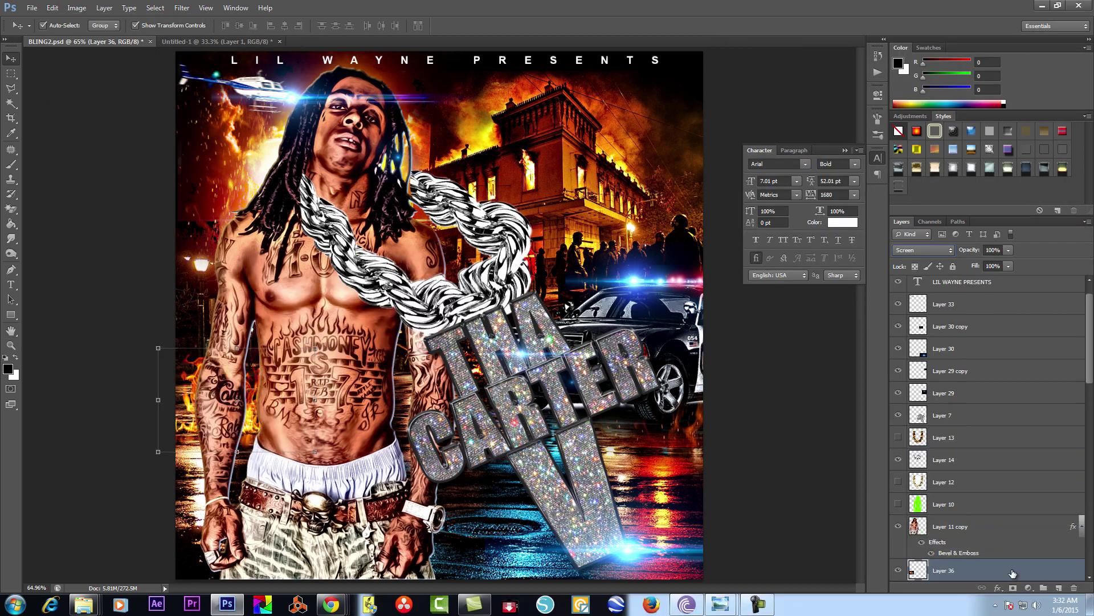
{"action": "scroll", "coordinate": [1055, 377], "scroll_direction": "down", "scroll_amount": 3}
Duplicate the fire layer and resize the copy
{"action": "key", "text": "ctrl+j"}
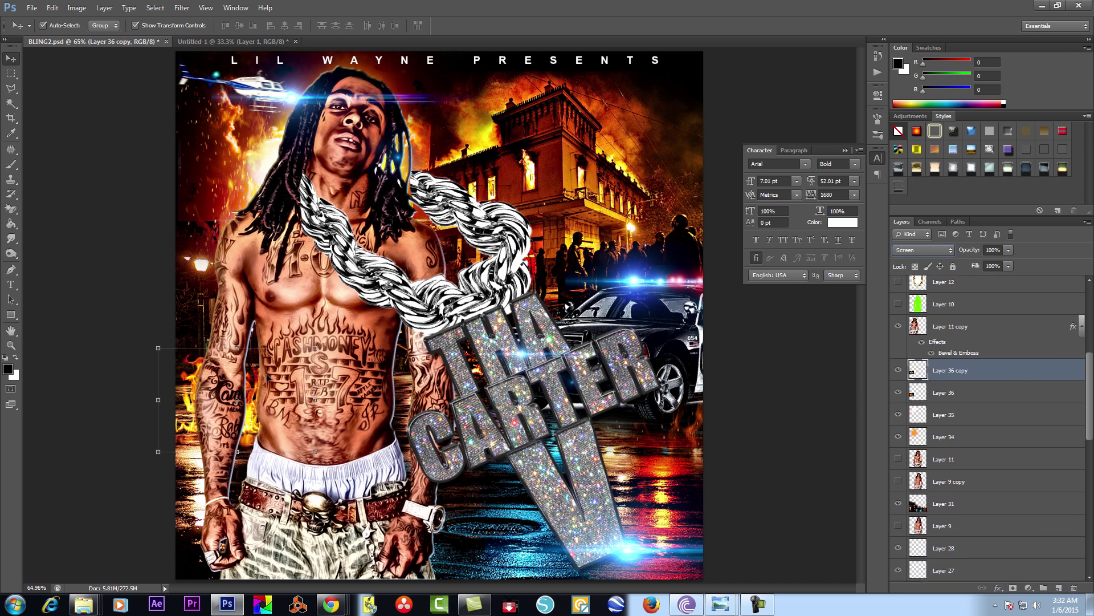
{"action": "key", "text": "ctrl+t"}
{"action": "left_click_drag", "start_coordinate": [315, 347], "coordinate": [238, 399]}
{"action": "key", "text": "Return"}
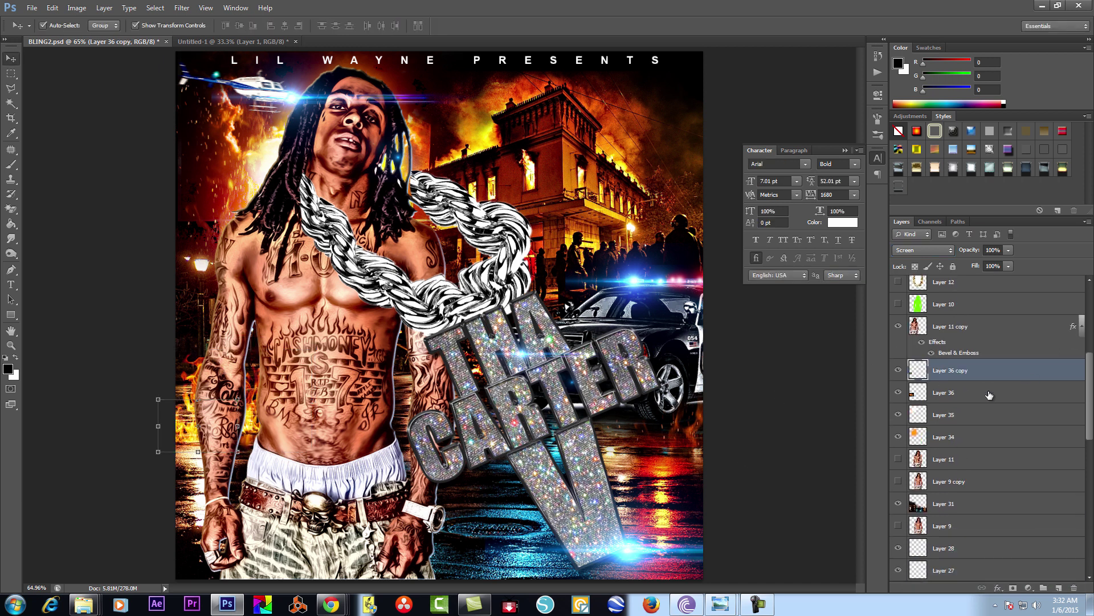
Duplicate both fire layers and shift the copies right and down toward the police car
{"action": "left_click", "coordinate": [989, 393], "text": "shift"}
{"action": "left_click_drag", "start_coordinate": [989, 393], "coordinate": [1060, 588]}
{"action": "key", "text": "shift+Right"}
{"action": "key", "text": "shift+Right"}
{"action": "key", "text": "shift+Right"}
{"action": "key", "text": "shift+Right"}
{"action": "key", "text": "shift+Right"}
{"action": "key", "text": "shift+Right"}
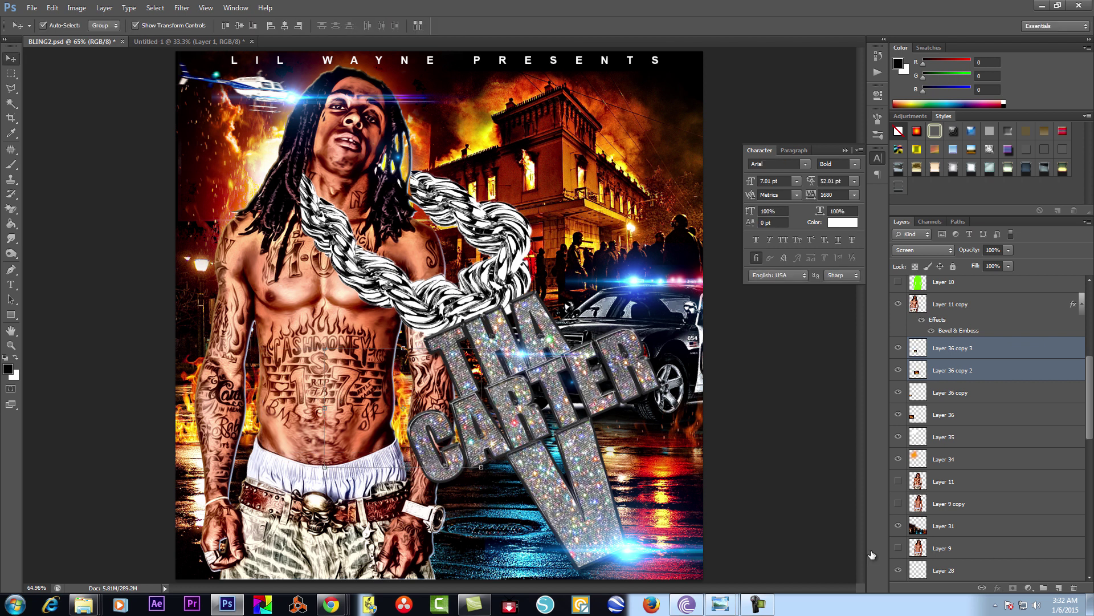
{"action": "left_click_drag", "start_coordinate": [952, 359], "coordinate": [1060, 589]}
{"action": "key", "text": "shift+Right"}
{"action": "key", "text": "shift+Right"}
{"action": "key", "text": "shift+Right"}
{"action": "key", "text": "shift+Right"}
{"action": "key", "text": "shift+Right"}
{"action": "key", "text": "shift+Right"}
{"action": "key", "text": "shift+Right"}
{"action": "key", "text": "shift+Right"}
{"action": "key", "text": "shift+Right"}
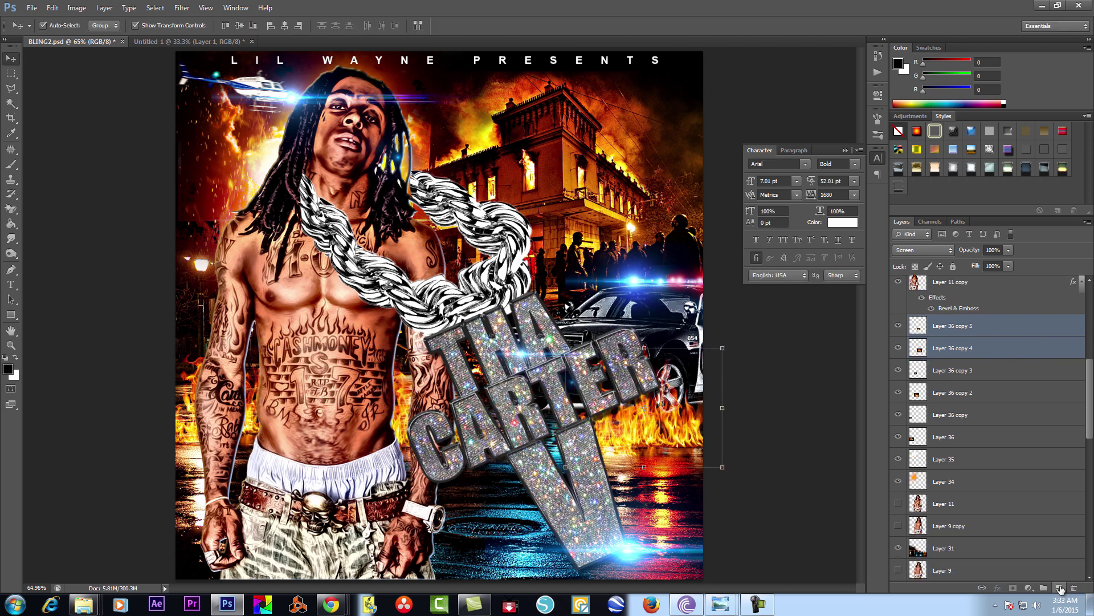
{"action": "key", "text": "shift+Right"}
{"action": "key", "text": "shift+Right"}
{"action": "key", "text": "shift+Right"}
{"action": "key", "text": "shift+Down"}
{"action": "key", "text": "shift+Down"}
{"action": "key", "text": "shift+Right"}
{"action": "key", "text": "shift+Right"}
{"action": "key", "text": "shift+Right"}
{"action": "key", "text": "shift+Right"}
{"action": "key", "text": "shift+Right"}
{"action": "key", "text": "shift+Right"}
{"action": "key", "text": "shift+Down"}
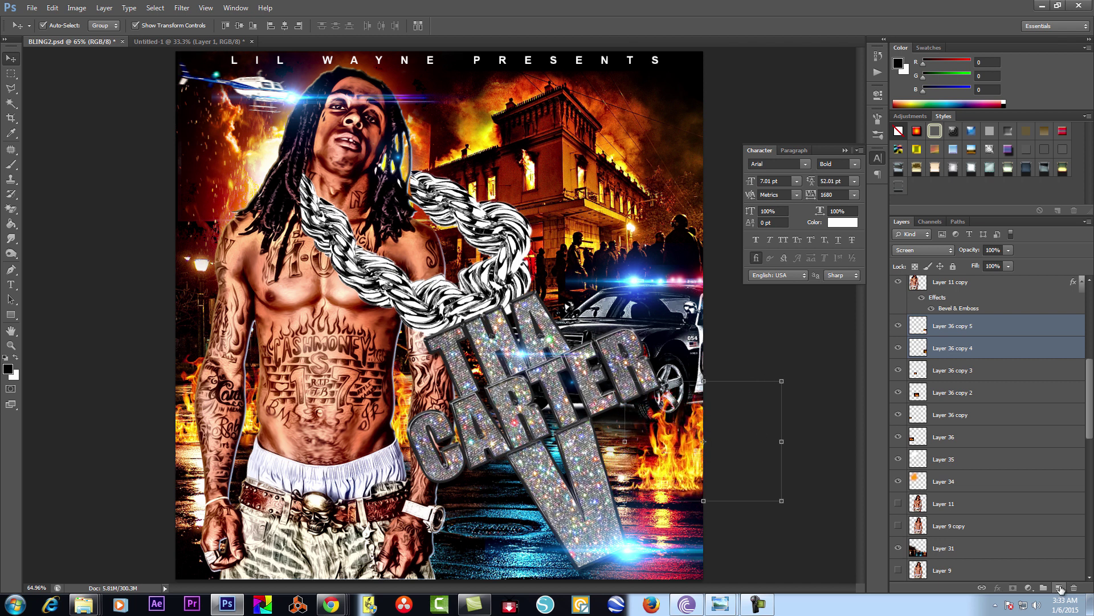
Move the two newest fire copies lower in the layer stack and nudge them onto the police car
{"action": "left_click", "coordinate": [810, 476]}
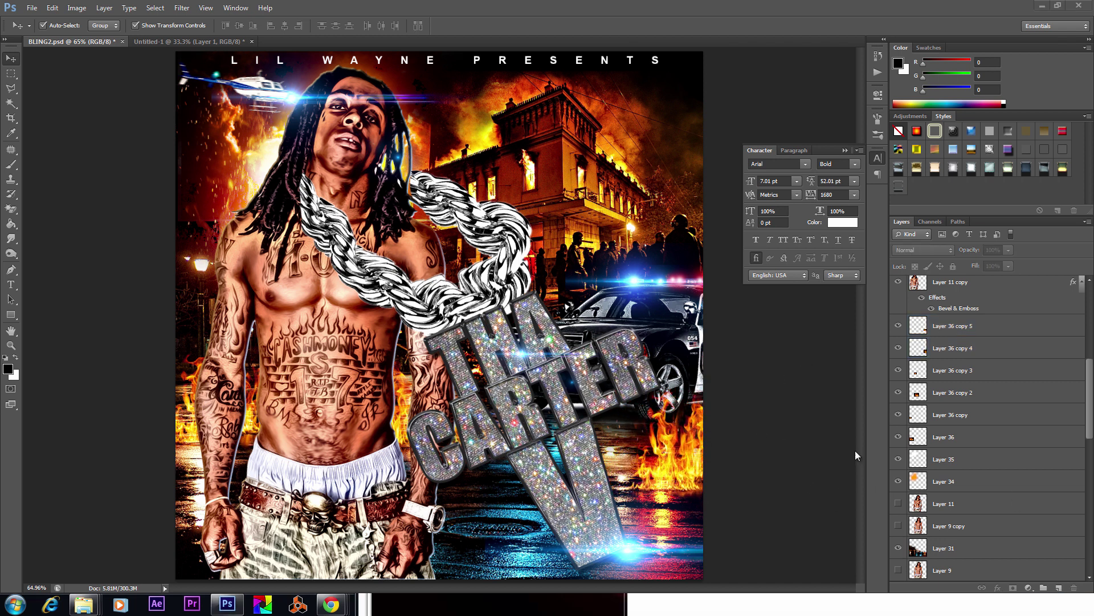
{"action": "left_click", "coordinate": [948, 348]}
{"action": "left_click", "coordinate": [948, 325]}
{"action": "left_click", "coordinate": [958, 348], "text": "shift"}
{"action": "mouse_move", "coordinate": [957, 348]}
{"action": "left_mouse_down"}
{"action": "mouse_move", "coordinate": [1058, 573]}
{"action": "mouse_move", "coordinate": [1006, 507]}
{"action": "left_mouse_up"}
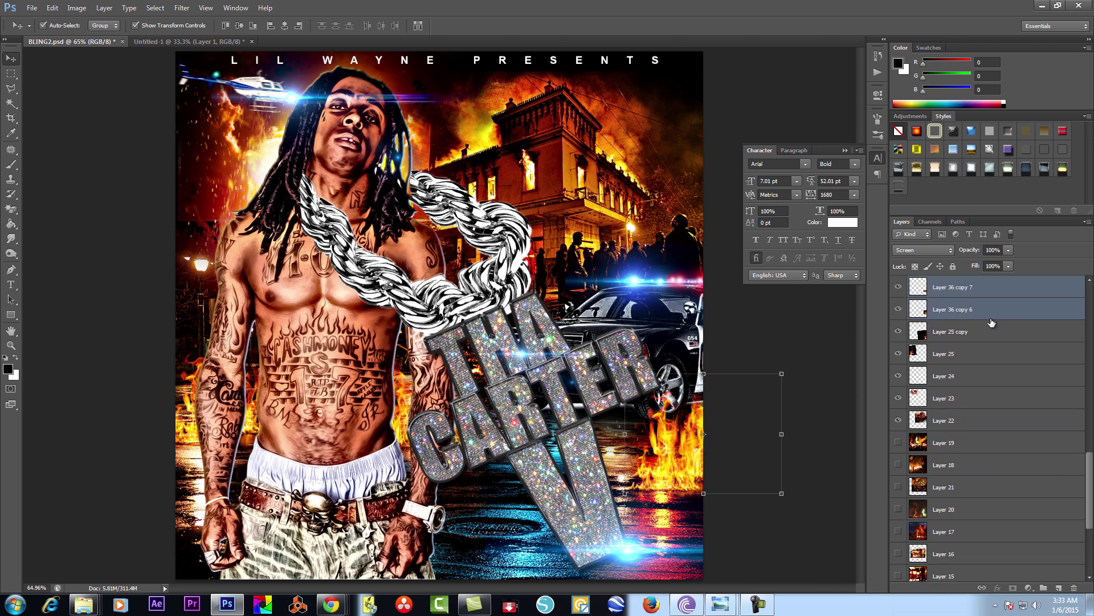
{"action": "key", "text": "shift+Up"}
{"action": "key", "text": "shift+Up"}
{"action": "key", "text": "shift+Left"}
{"action": "key", "text": "shift+Up"}
{"action": "key", "text": "shift+Left"}
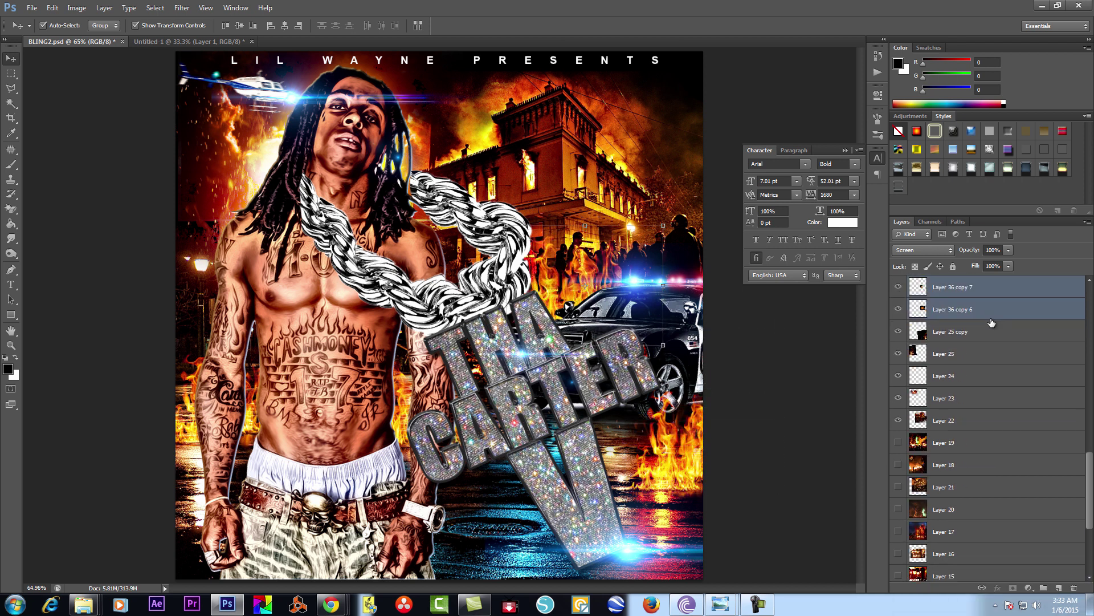
Scale the light flare layers down to about 61%
{"action": "key", "text": "ctrl+t"}
{"action": "left_click_drag", "start_coordinate": [663, 259], "coordinate": [631, 258]}
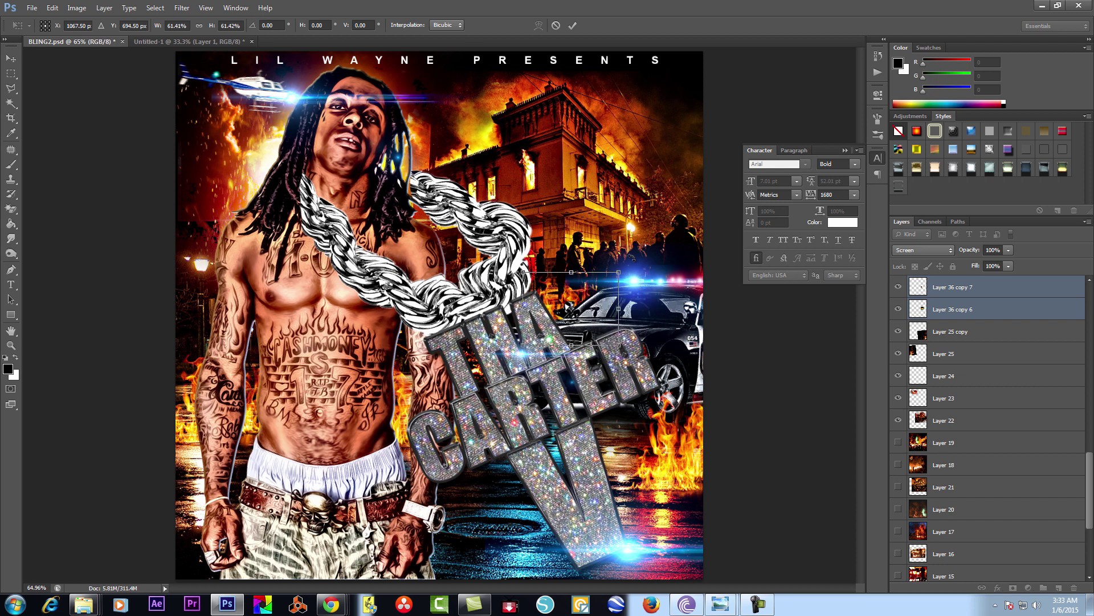
{"action": "key", "text": "Return"}
{"action": "left_click", "coordinate": [836, 398]}
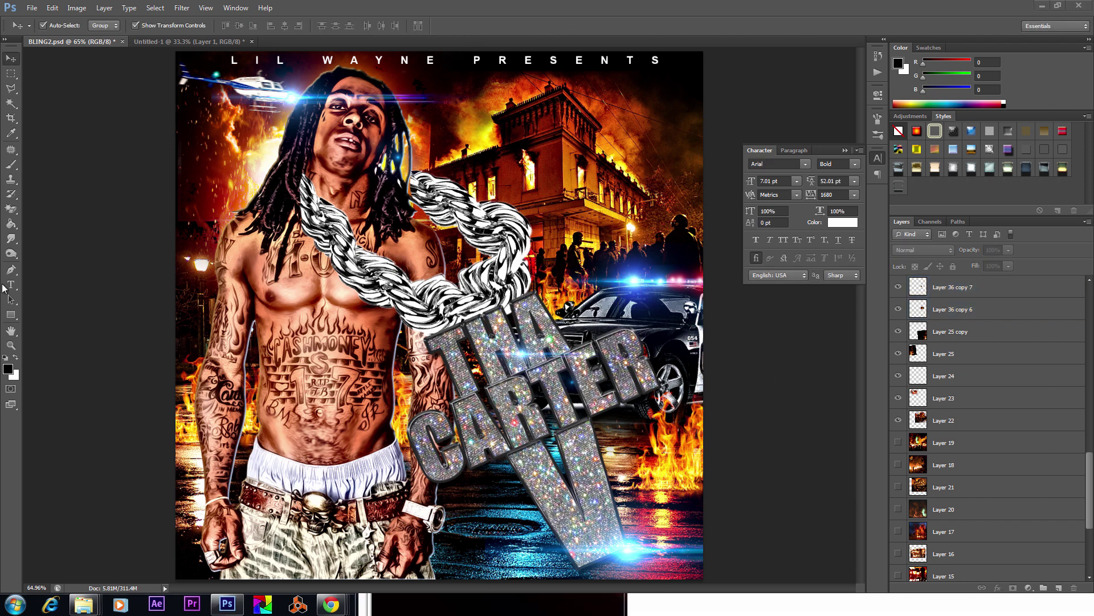
Type 'RIOT' on the cover's left side in Impact at 36 pt
{"action": "key", "text": "t"}
{"action": "left_click", "coordinate": [187, 382]}
{"action": "type", "text": "RIOT"}
{"action": "key", "text": "ctrl+a"}
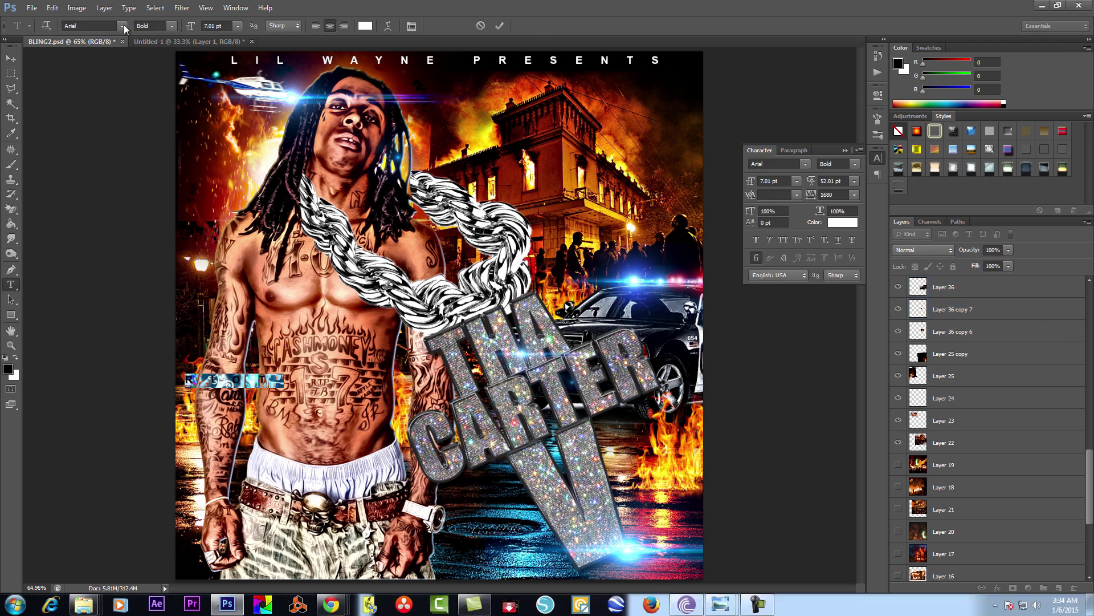
{"action": "left_click", "coordinate": [121, 25]}
{"action": "scroll", "coordinate": [153, 171], "scroll_direction": "down", "scroll_amount": 10}
{"action": "left_click", "coordinate": [152, 98]}
{"action": "left_click", "coordinate": [238, 26]}
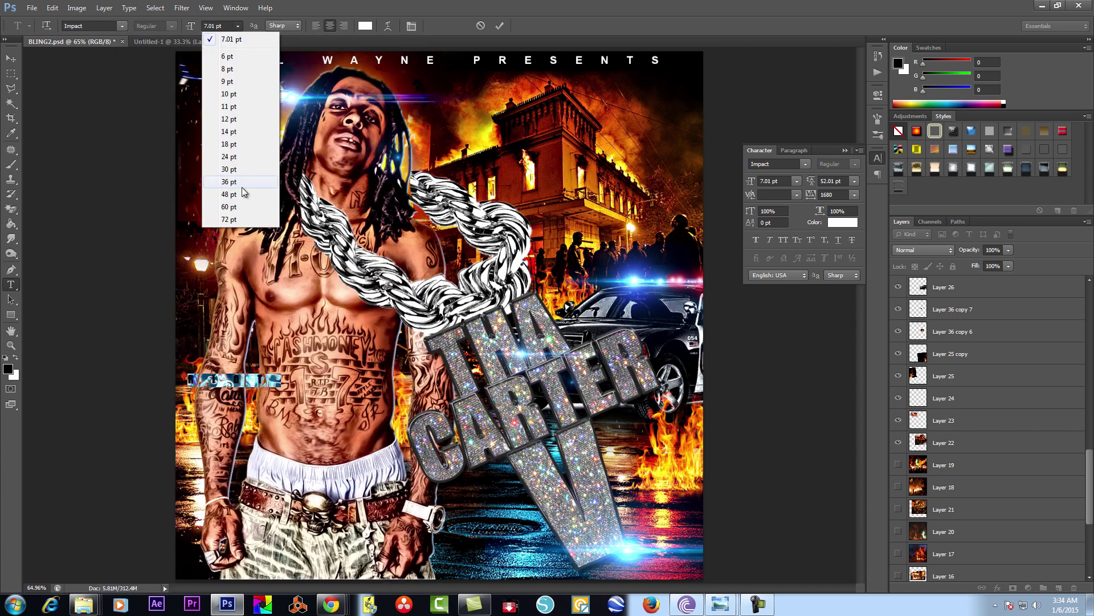
{"action": "left_click", "coordinate": [245, 188]}
Tighten the RIOT text's tracking to -60 and commit it
{"action": "left_click", "coordinate": [854, 194]}
{"action": "left_click", "coordinate": [838, 288]}
{"action": "key", "text": "alt+Left"}
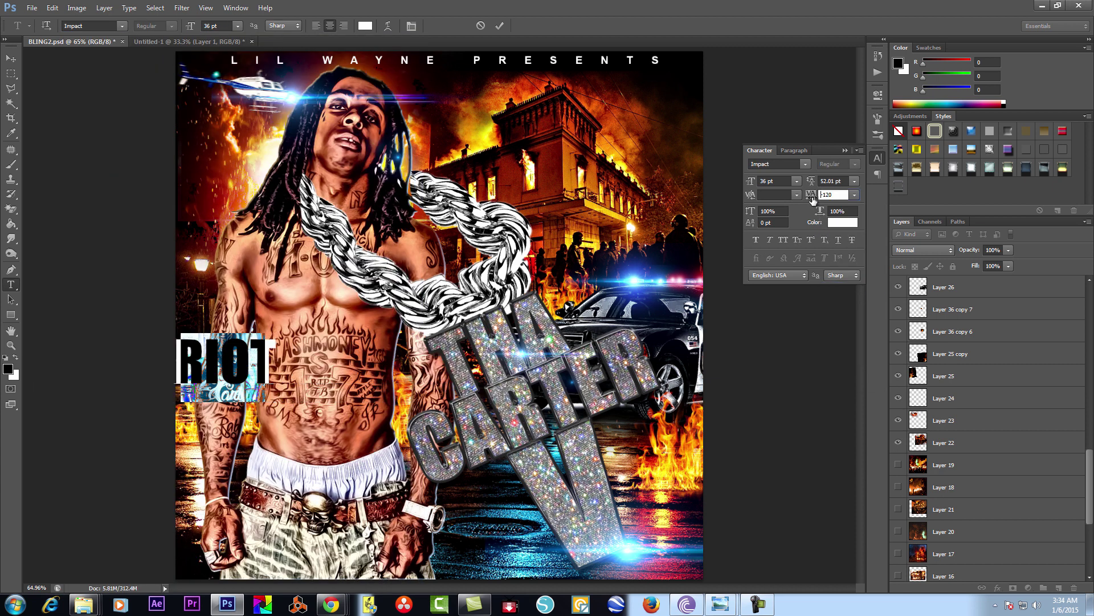
{"action": "key", "text": "alt+Left"}
{"action": "key", "text": "alt+Left"}
{"action": "key", "text": "ctrl+Return"}
Move RIOT right, enlarge it and tilt it slightly
{"action": "key", "text": "v"}
{"action": "mouse_move", "coordinate": [257, 375]}
{"action": "left_mouse_down"}
{"action": "mouse_move", "coordinate": [324, 376]}
{"action": "mouse_move", "coordinate": [373, 410]}
{"action": "mouse_move", "coordinate": [367, 402]}
{"action": "left_mouse_up"}
{"action": "key", "text": "ctrl+t"}
{"action": "mouse_move", "coordinate": [325, 377]}
{"action": "left_mouse_down"}
{"action": "mouse_move", "coordinate": [633, 129]}
{"action": "mouse_move", "coordinate": [317, 334]}
{"action": "mouse_move", "coordinate": [303, 314]}
{"action": "mouse_move", "coordinate": [342, 305]}
{"action": "left_mouse_up"}
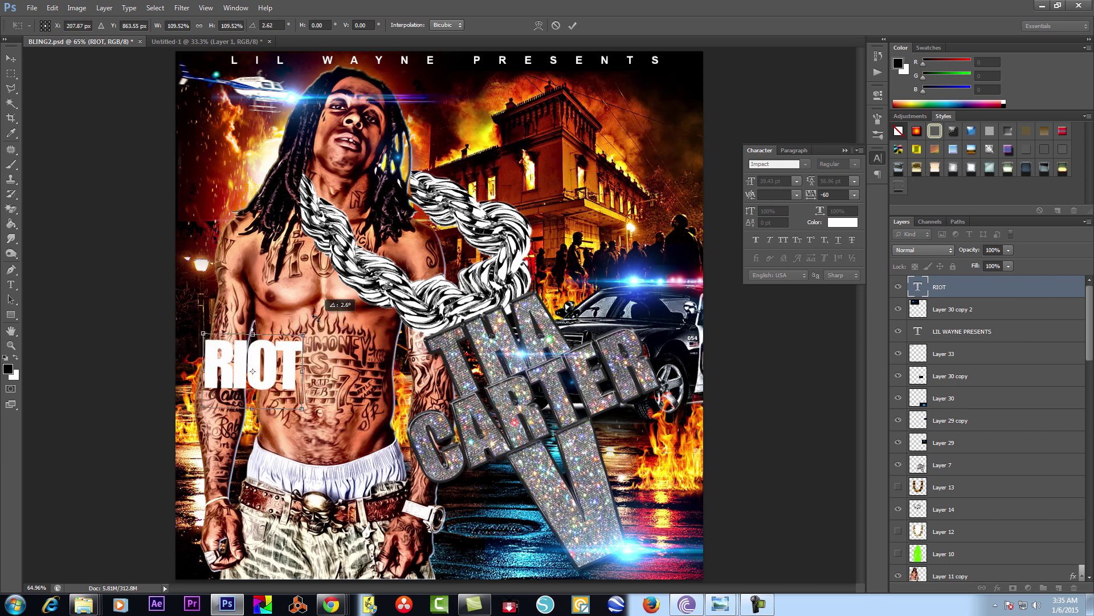
{"action": "key", "text": "Return"}
Add 'EDITION' text positioned under RIOT
{"action": "key", "text": "t"}
{"action": "left_click", "coordinate": [225, 422]}
{"action": "type", "text": "EDITION"}
{"action": "left_click", "coordinate": [10, 58]}
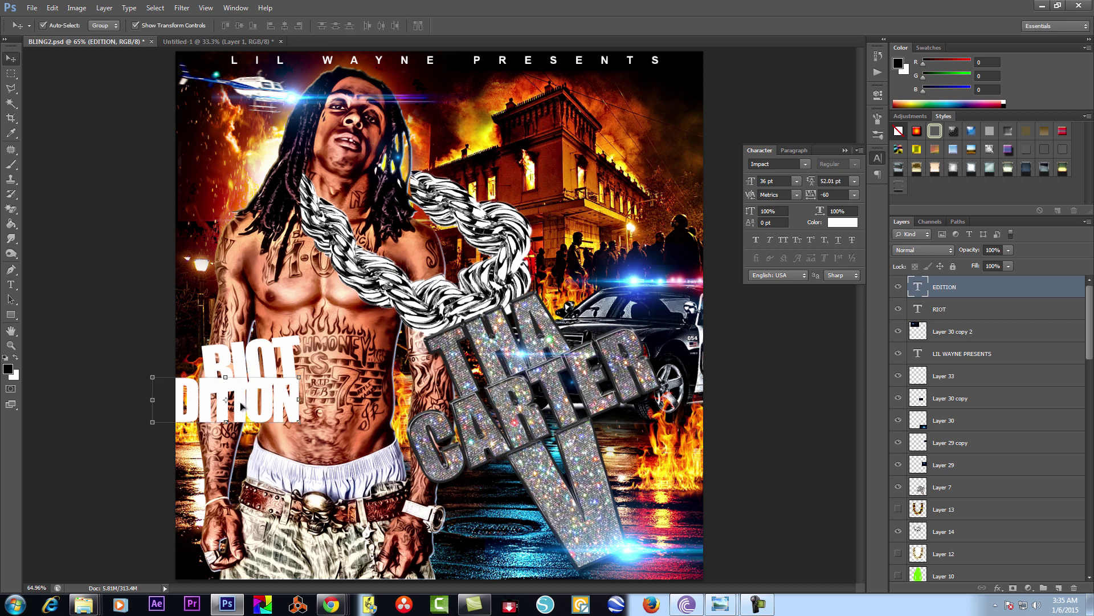
{"action": "left_click_drag", "start_coordinate": [239, 399], "coordinate": [279, 412]}
Merge RIOT and EDITION into one layer and move it onto the building at top right
{"action": "right_click", "coordinate": [979, 292]}
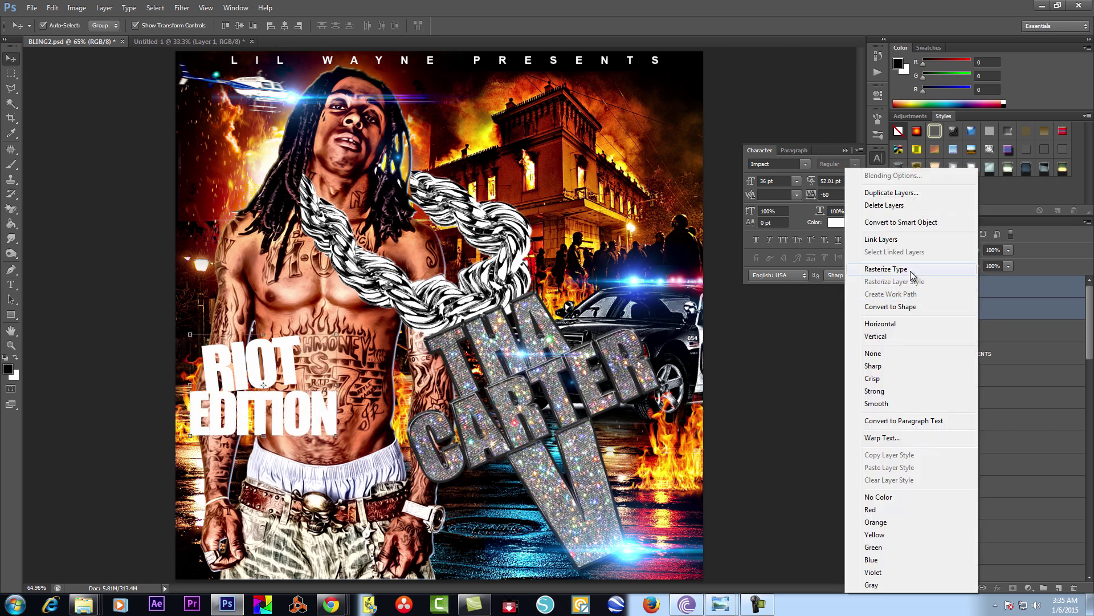
{"action": "left_click", "coordinate": [912, 208]}
{"action": "mouse_move", "coordinate": [263, 411]}
{"action": "left_mouse_down"}
{"action": "mouse_move", "coordinate": [639, 145]}
{"action": "mouse_move", "coordinate": [359, 484]}
{"action": "mouse_move", "coordinate": [630, 92]}
{"action": "left_mouse_up"}
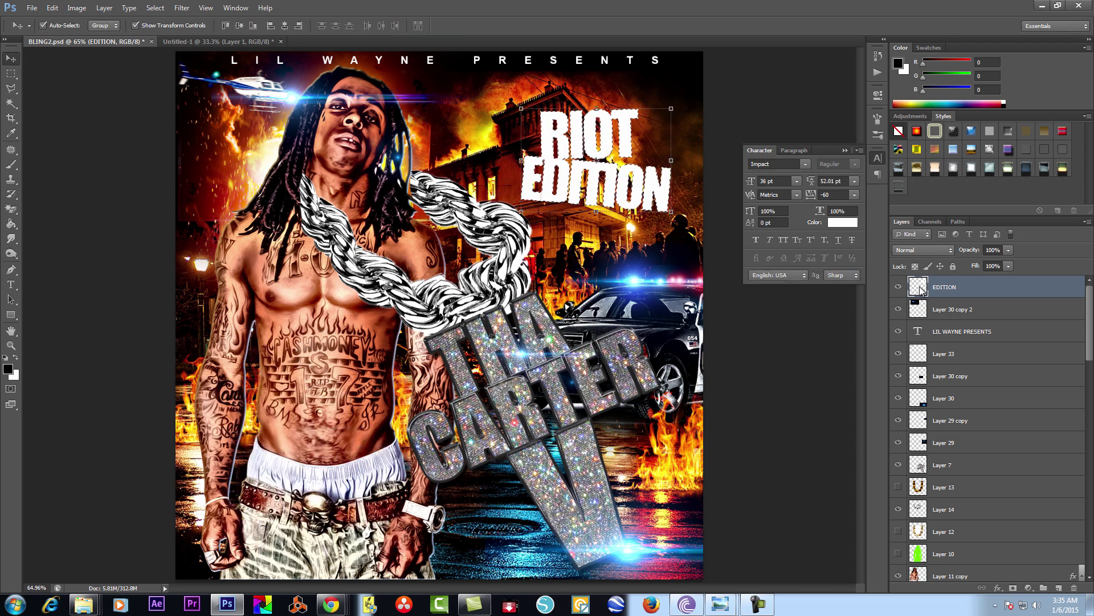
Try a chrome style on the title, then undo it
{"action": "left_click", "coordinate": [104, 8]}
{"action": "left_click", "coordinate": [898, 167]}
{"action": "left_click", "coordinate": [52, 8]}
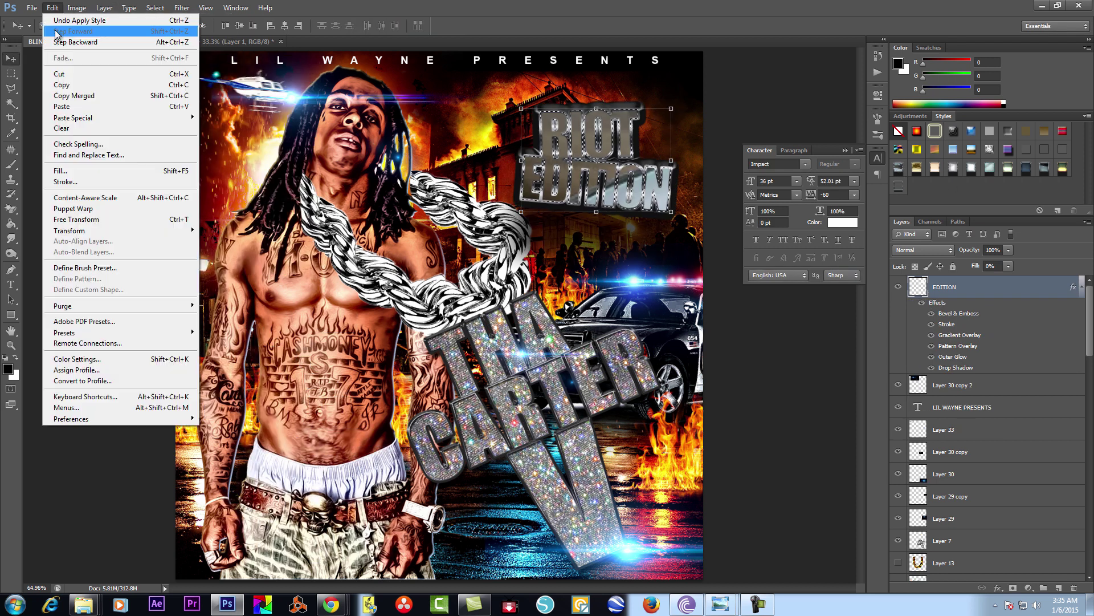
{"action": "left_click", "coordinate": [155, 8]}
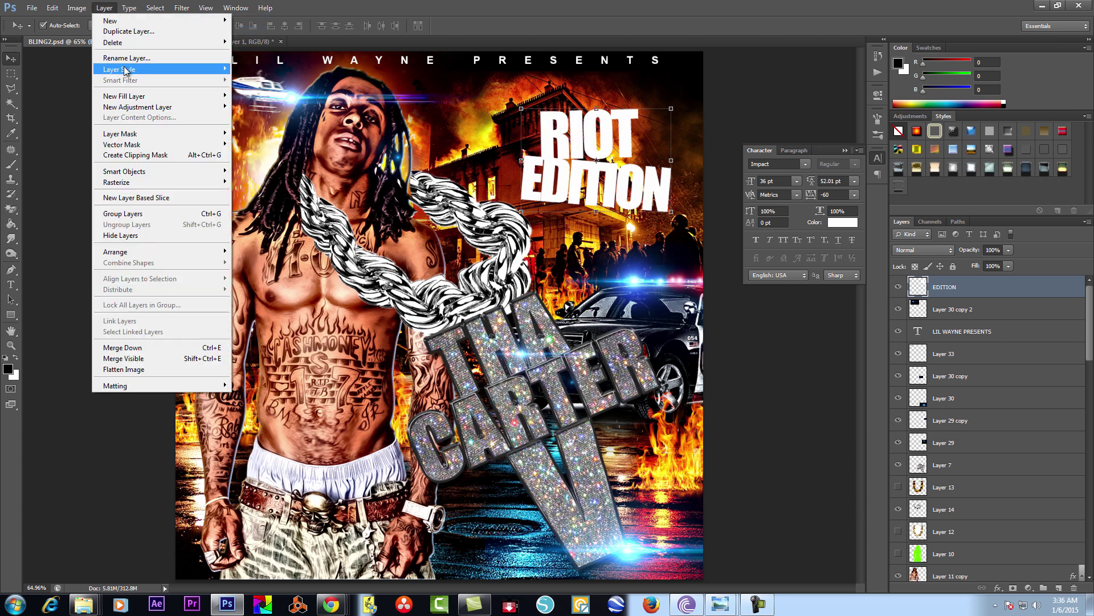
Give the title a red stroke outline
{"action": "left_click", "coordinate": [251, 94]}
{"action": "left_click", "coordinate": [862, 153]}
{"action": "left_click", "coordinate": [778, 102]}
{"action": "left_click_drag", "start_coordinate": [747, 80], "coordinate": [779, 334]}
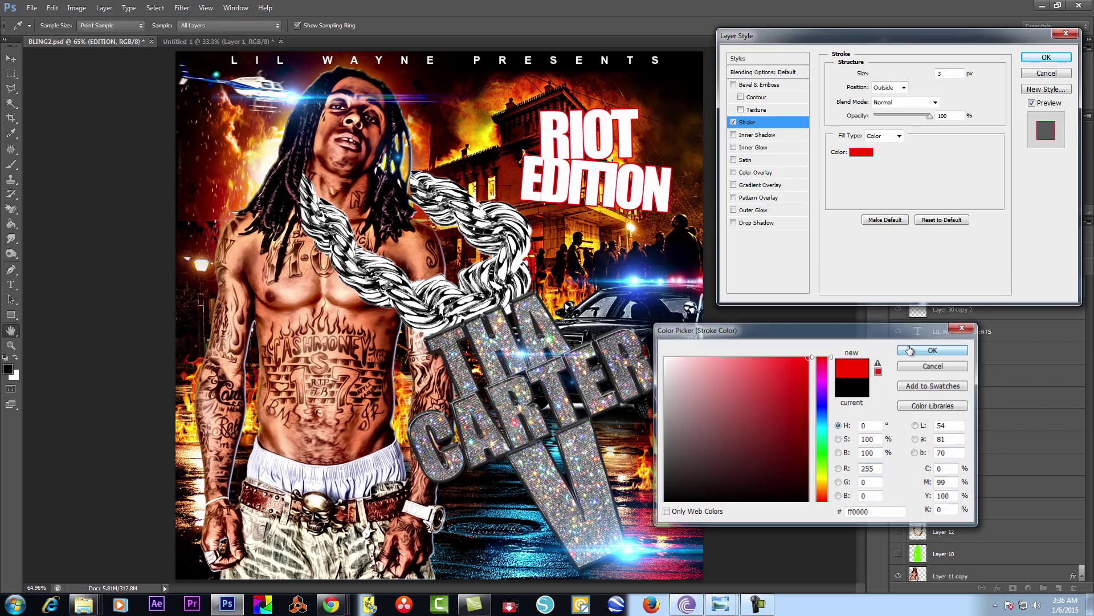
{"action": "left_click", "coordinate": [935, 350]}
{"action": "left_click", "coordinate": [1047, 57]}
Fill the title's letter shapes with mid grey on a new layer
{"action": "left_click", "coordinate": [1059, 588]}
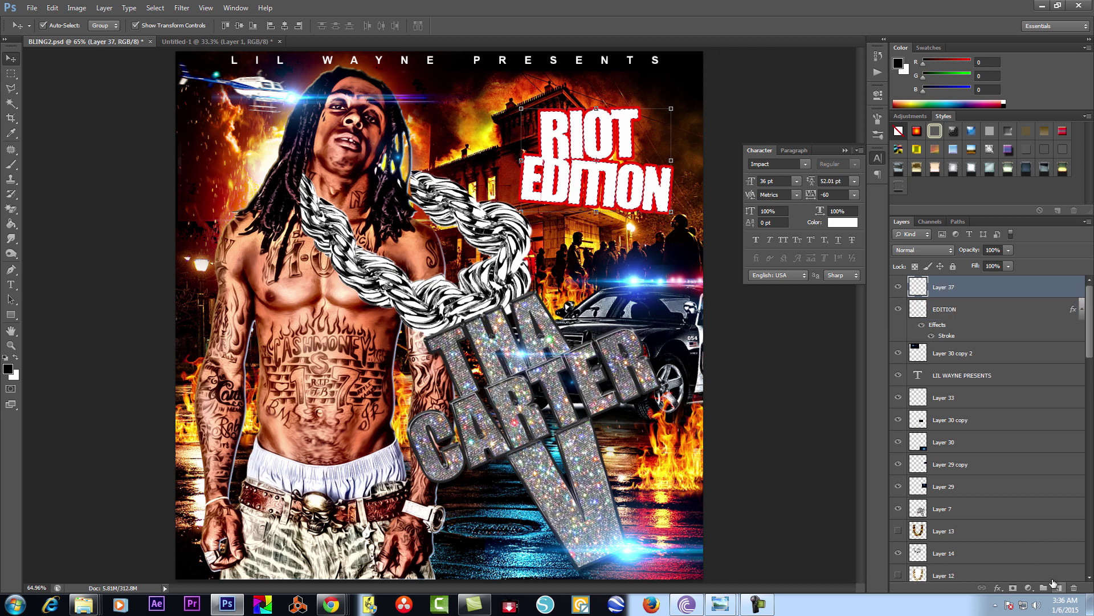
{"action": "left_click", "coordinate": [898, 62]}
{"action": "left_click", "coordinate": [666, 443]}
{"action": "left_click", "coordinate": [935, 350]}
{"action": "key", "text": "g"}
{"action": "left_click", "coordinate": [608, 202]}
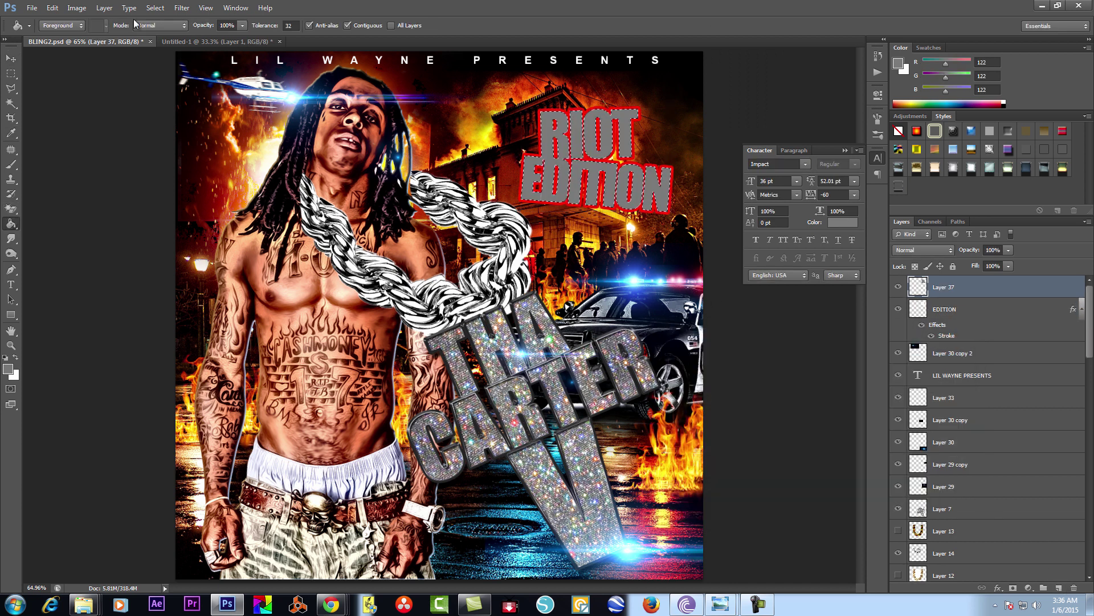
Brush white across the top of the title letters, then deselect
{"action": "key", "text": "b"}
{"action": "left_click", "coordinate": [8, 369]}
{"action": "left_click", "coordinate": [665, 342]}
{"action": "left_click", "coordinate": [935, 350]}
{"action": "key", "text": "bracketleft"}
{"action": "key", "text": "bracketleft"}
{"action": "key", "text": "bracketleft"}
{"action": "left_click_drag", "start_coordinate": [536, 131], "coordinate": [656, 132]}
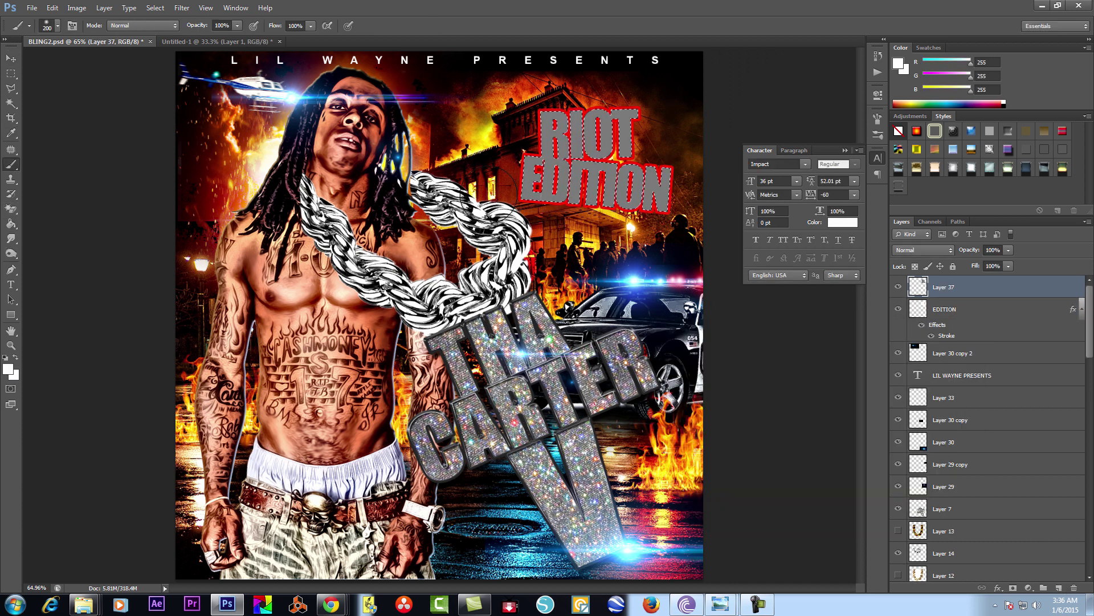
{"action": "left_click", "coordinate": [155, 8]}
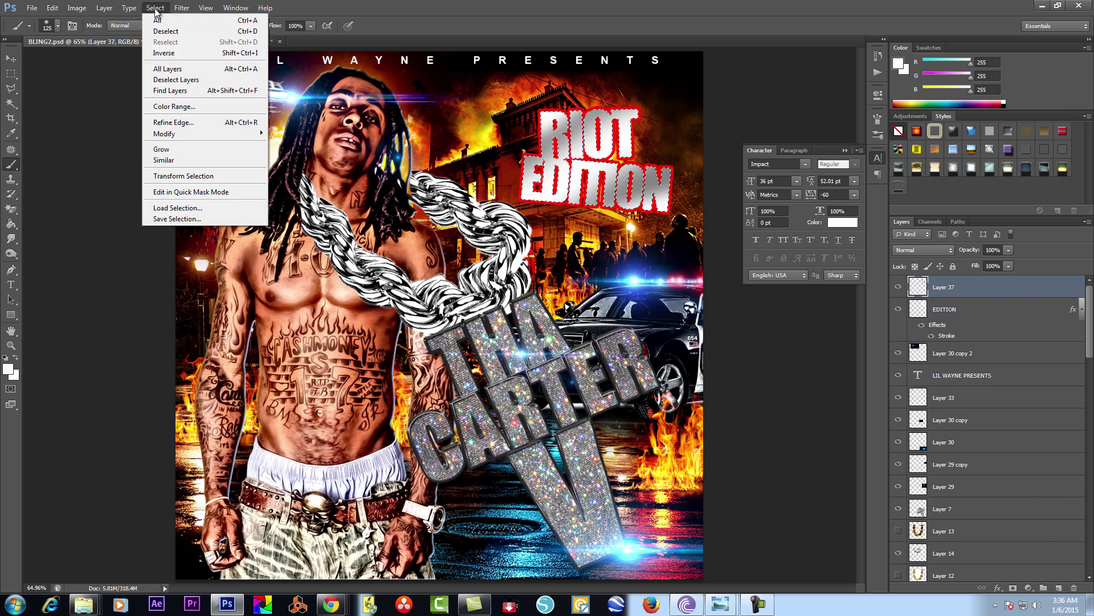
{"action": "left_click", "coordinate": [165, 28]}
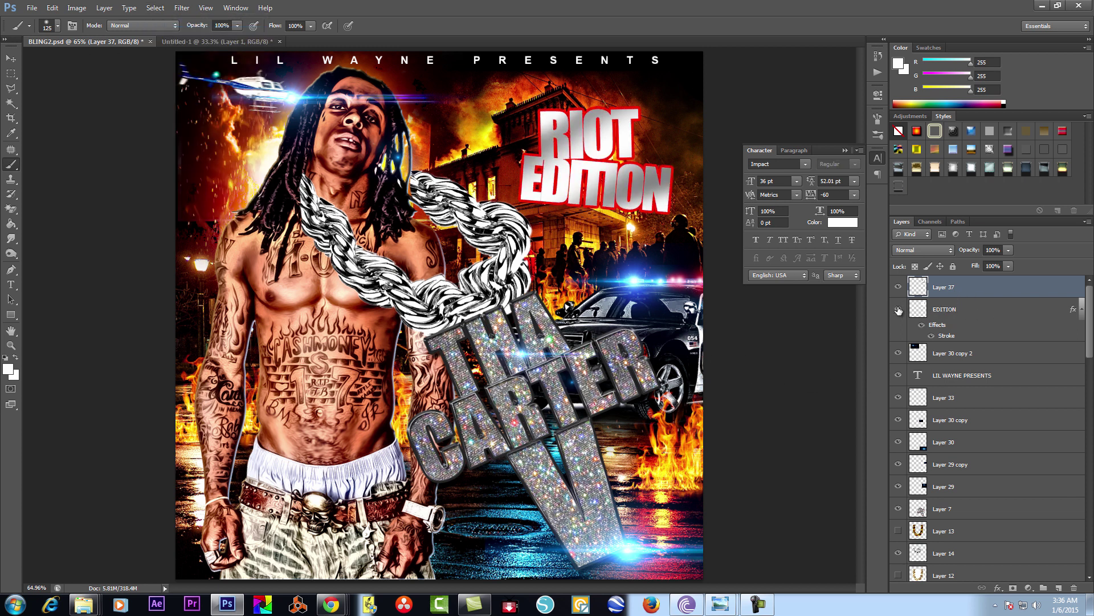
Add a Normal-blend drop shadow at full opacity with greater distance and spread
{"action": "left_click", "coordinate": [929, 312]}
{"action": "double_click", "coordinate": [995, 313]}
{"action": "left_click", "coordinate": [749, 223]}
{"action": "left_click", "coordinate": [905, 75]}
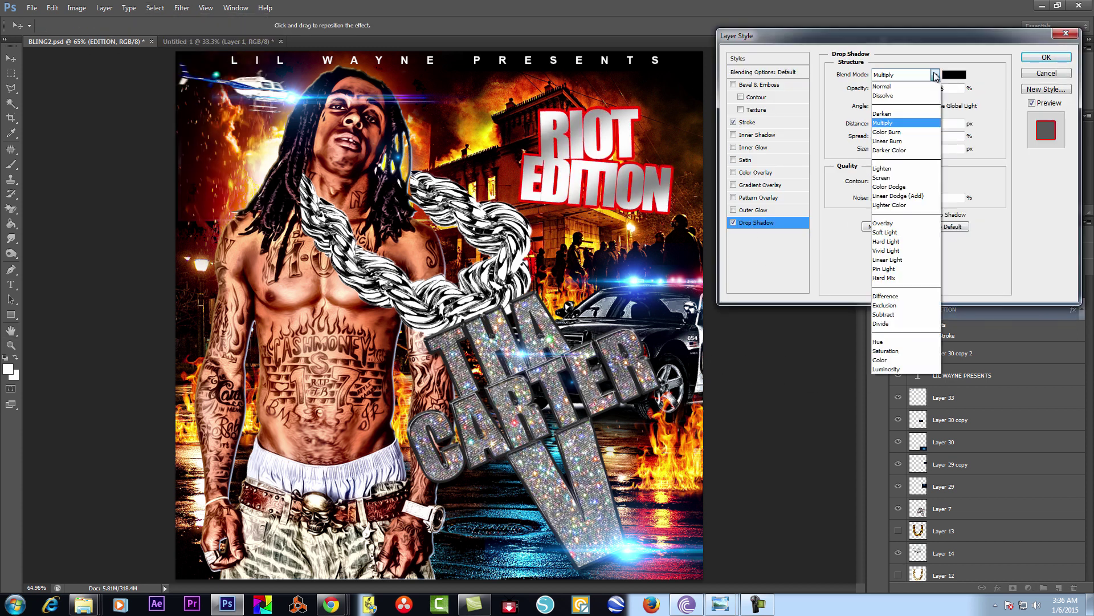
{"action": "left_click_drag", "start_coordinate": [916, 88], "coordinate": [931, 88]}
{"action": "left_click_drag", "start_coordinate": [876, 124], "coordinate": [884, 123]}
{"action": "mouse_move", "coordinate": [874, 136]}
{"action": "left_mouse_down"}
{"action": "mouse_move", "coordinate": [904, 138]}
{"action": "mouse_move", "coordinate": [879, 151]}
{"action": "mouse_move", "coordinate": [888, 123]}
{"action": "mouse_move", "coordinate": [878, 155]}
{"action": "left_mouse_up"}
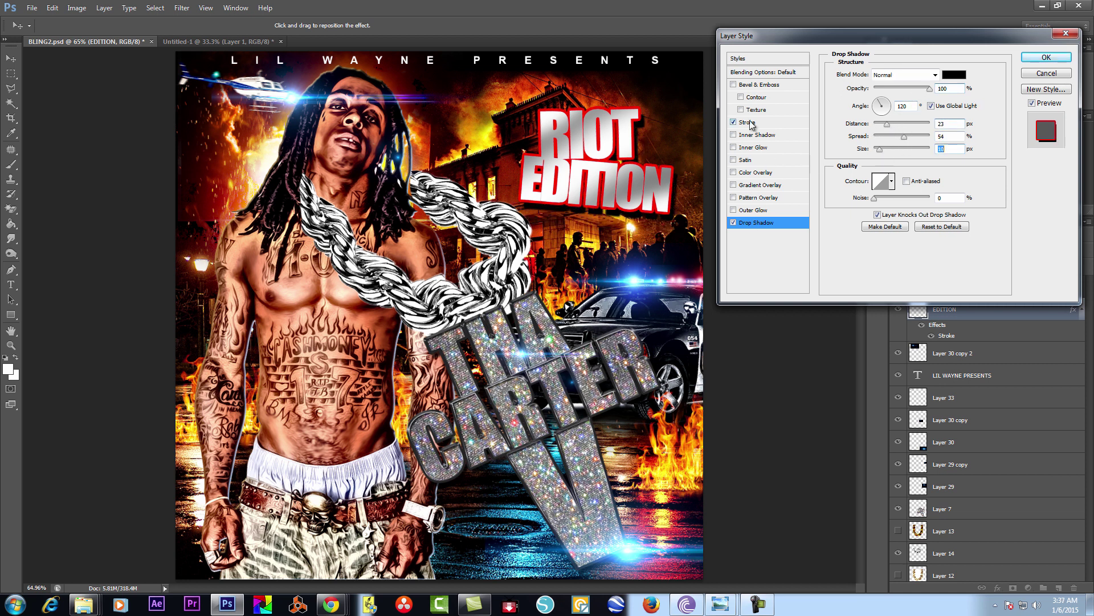
Change the outline to black and tighten the shadow to about 71% opacity
{"action": "left_click", "coordinate": [748, 122]}
{"action": "left_click", "coordinate": [861, 152]}
{"action": "left_click", "coordinate": [673, 521]}
{"action": "left_click", "coordinate": [934, 352]}
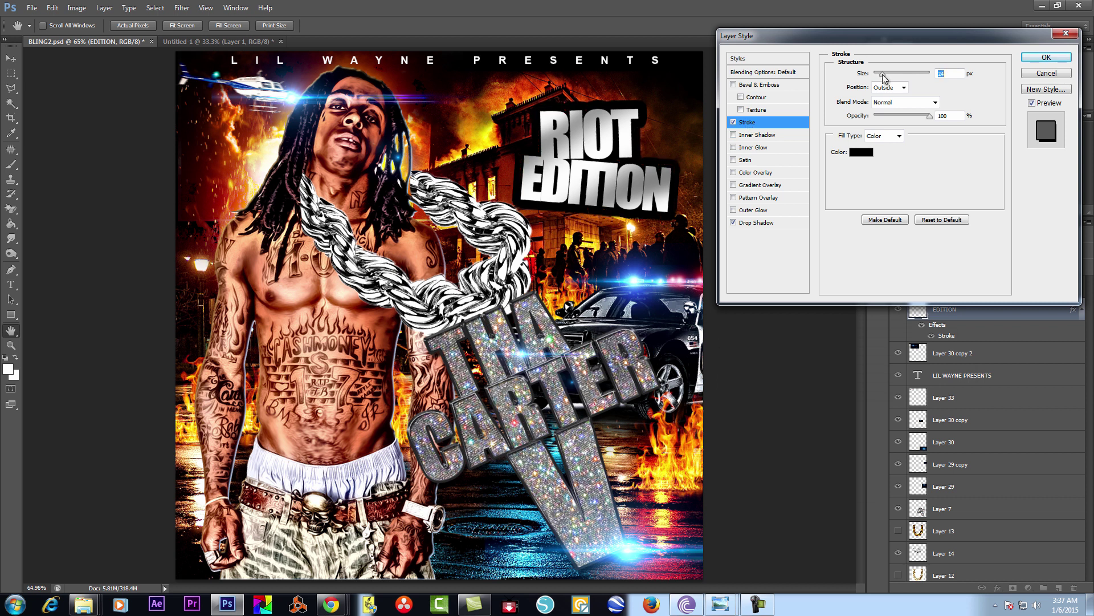
{"action": "left_click", "coordinate": [758, 223]}
{"action": "left_click_drag", "start_coordinate": [930, 89], "coordinate": [912, 89]}
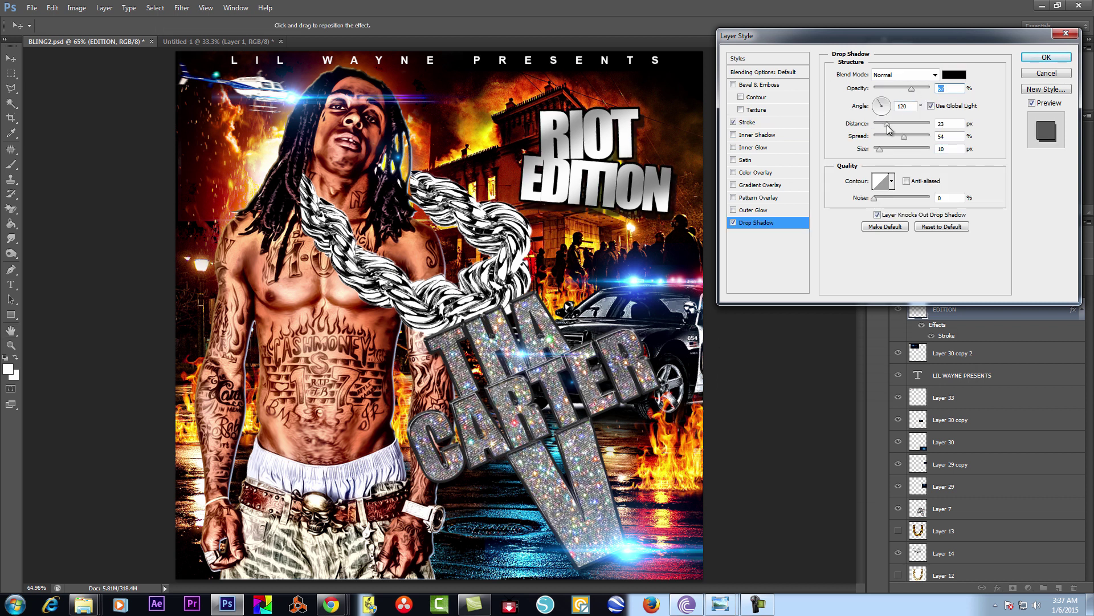
{"action": "left_click_drag", "start_coordinate": [887, 124], "coordinate": [889, 138]}
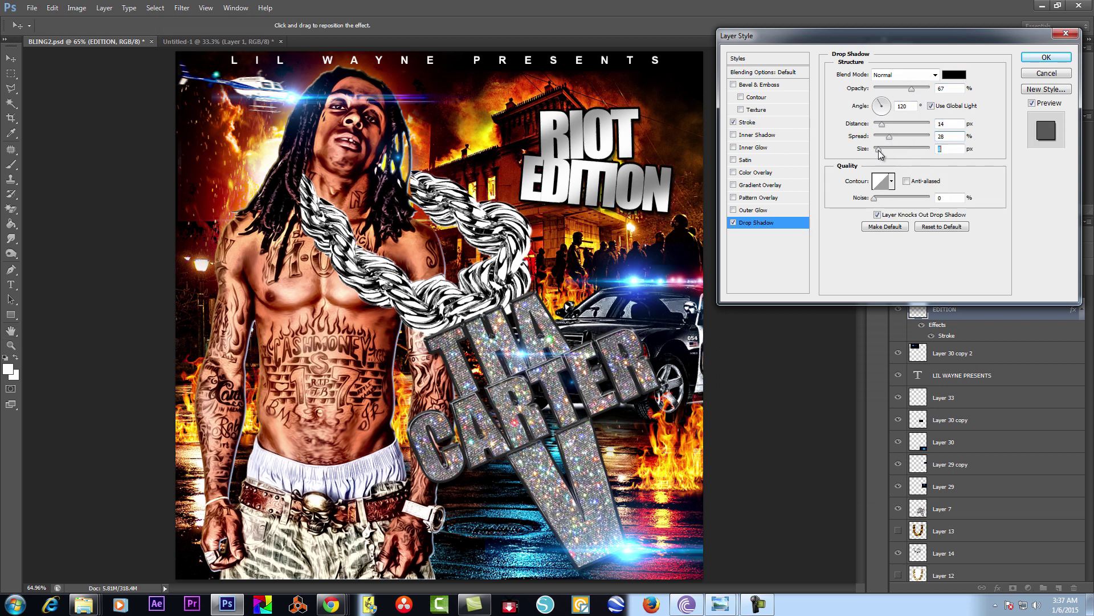
{"action": "left_click", "coordinate": [1047, 57]}
Paste the parental advisory label, shrink it to about 20%, and place it bottom-left
{"action": "key", "text": "ctrl+minus"}
{"action": "key", "text": "ctrl+0"}
{"action": "left_click", "coordinate": [846, 150]}
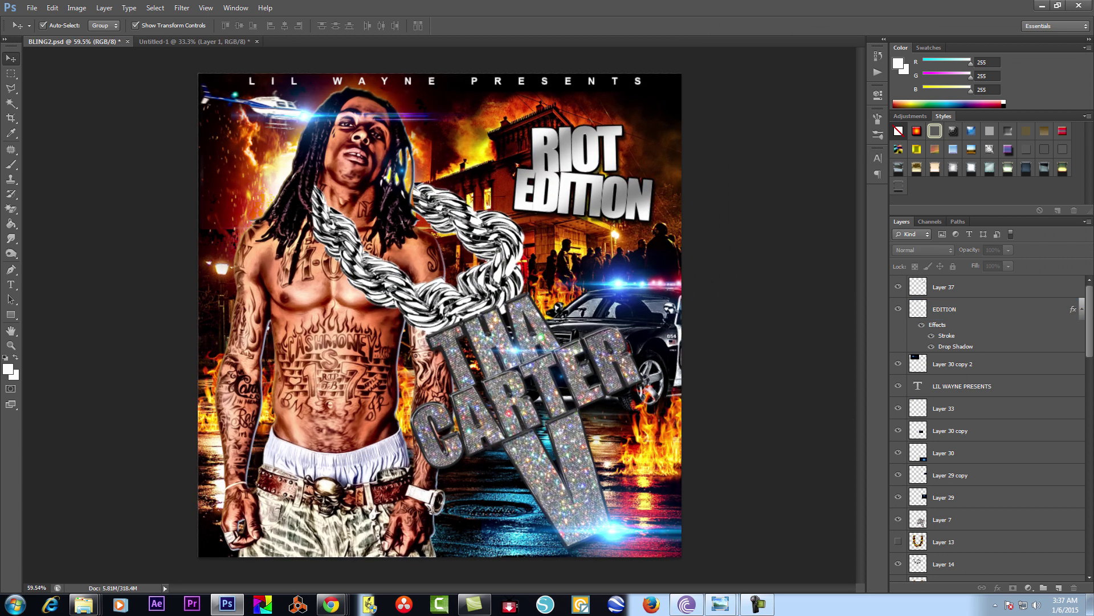
{"action": "left_click", "coordinate": [52, 8]}
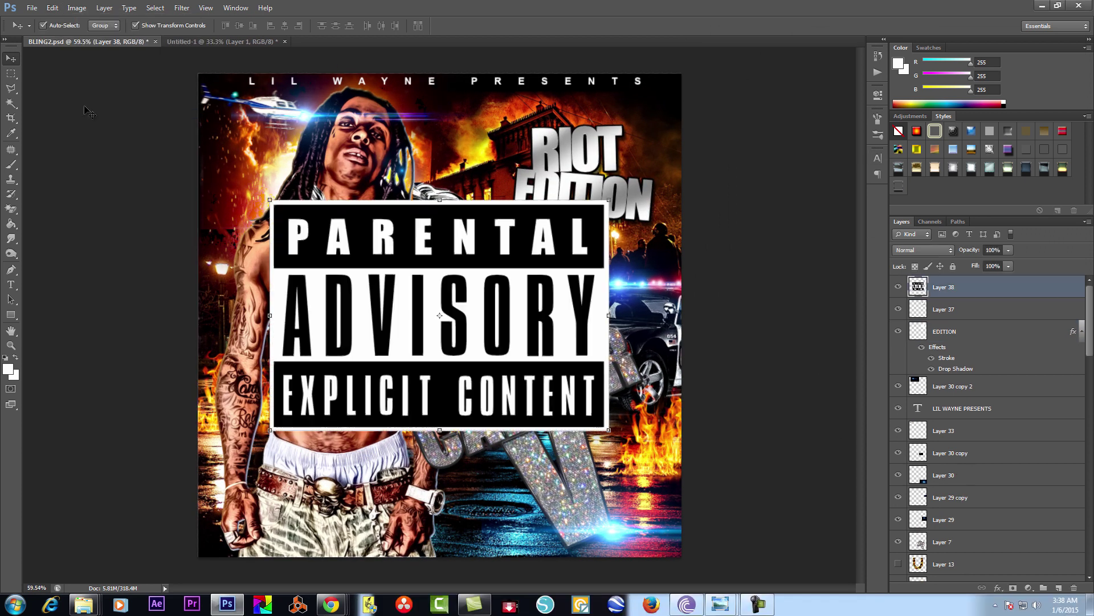
{"action": "left_click", "coordinate": [63, 112]}
{"action": "key", "text": "ctrl+t"}
{"action": "mouse_move", "coordinate": [610, 199]}
{"action": "left_mouse_down"}
{"action": "mouse_move", "coordinate": [338, 382]}
{"action": "mouse_move", "coordinate": [643, 525]}
{"action": "mouse_move", "coordinate": [260, 523]}
{"action": "left_mouse_up"}
{"action": "key", "text": "Return"}
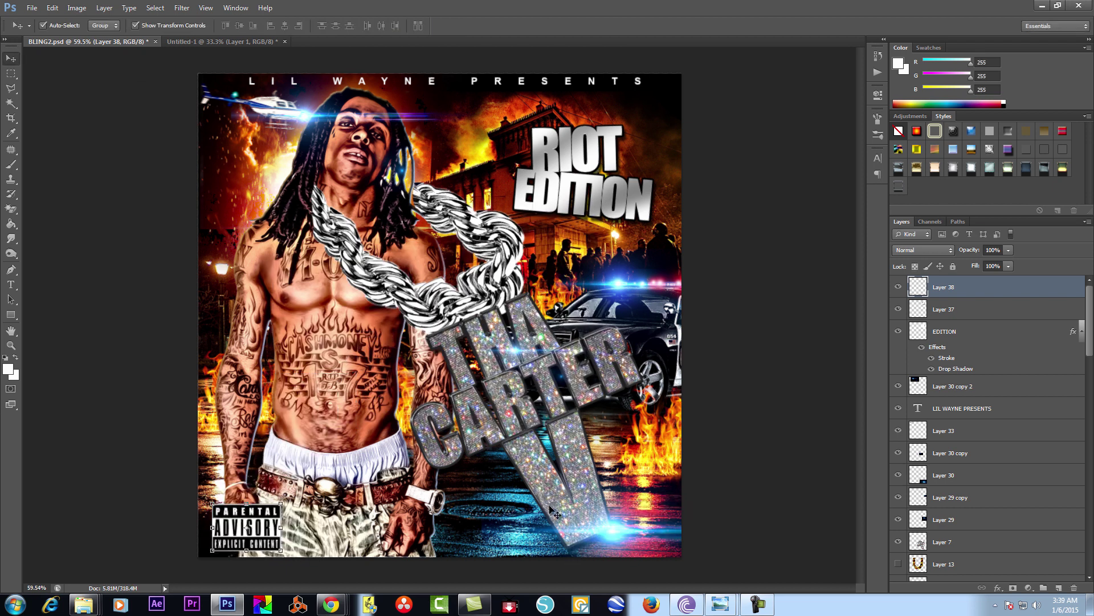